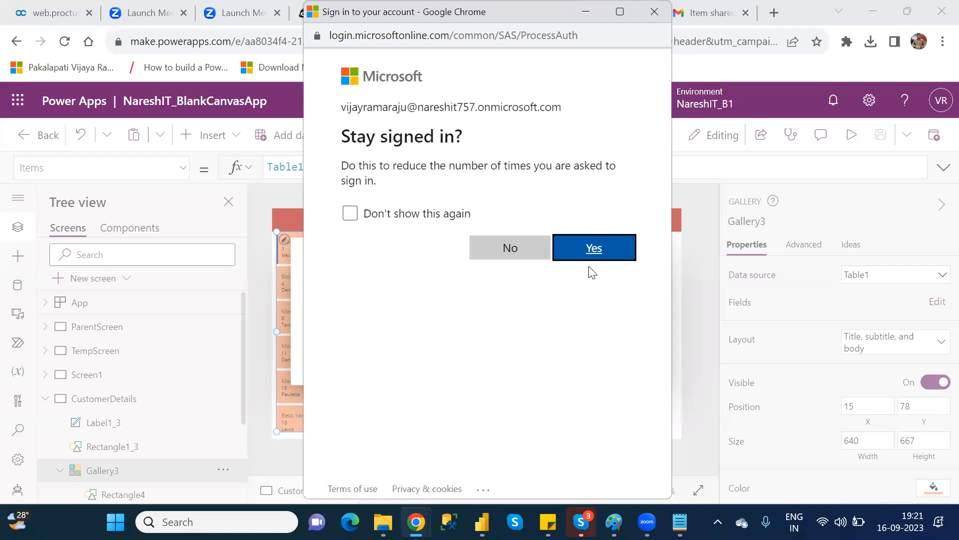
Step: Stay signed in, resume the expired app editing session and skip the welcome dialog
click(590, 252)
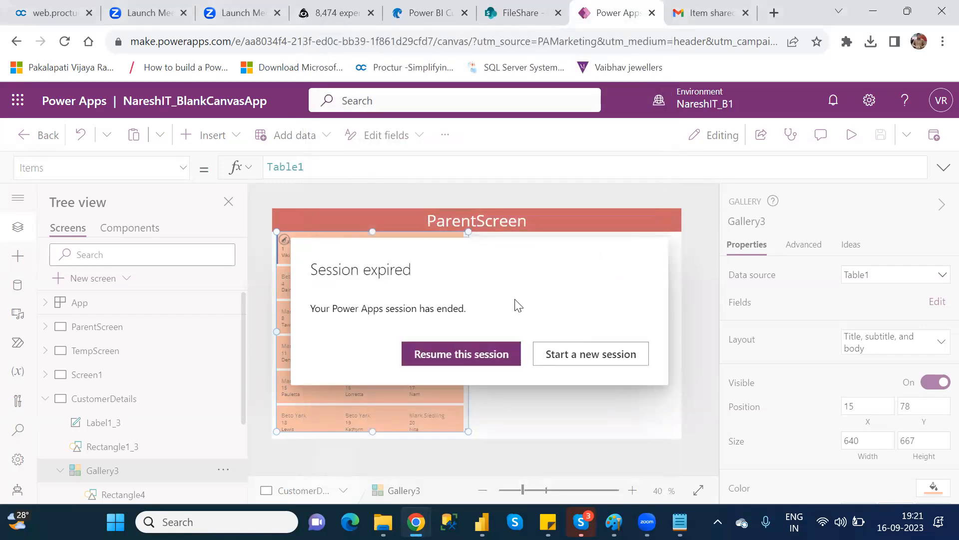
click(472, 363)
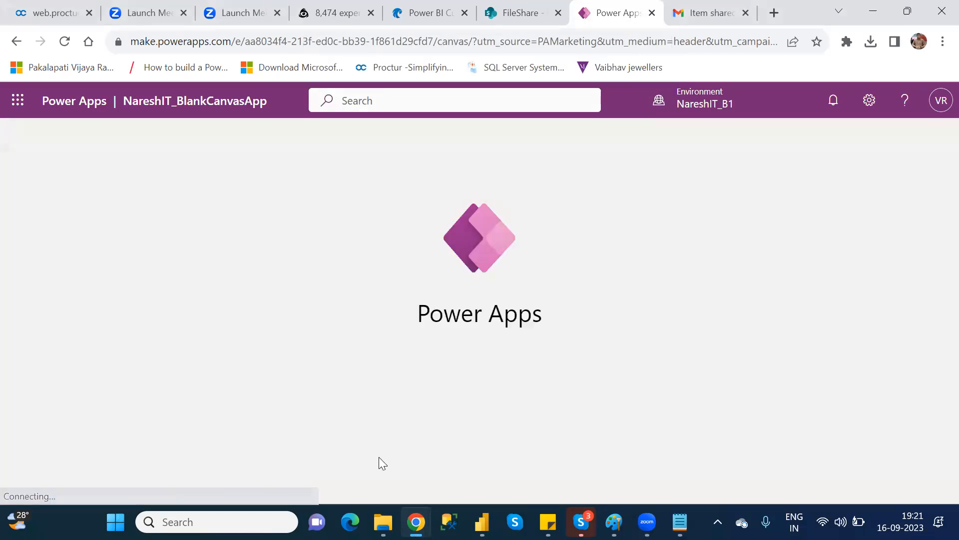
mouse_move(595, 493)
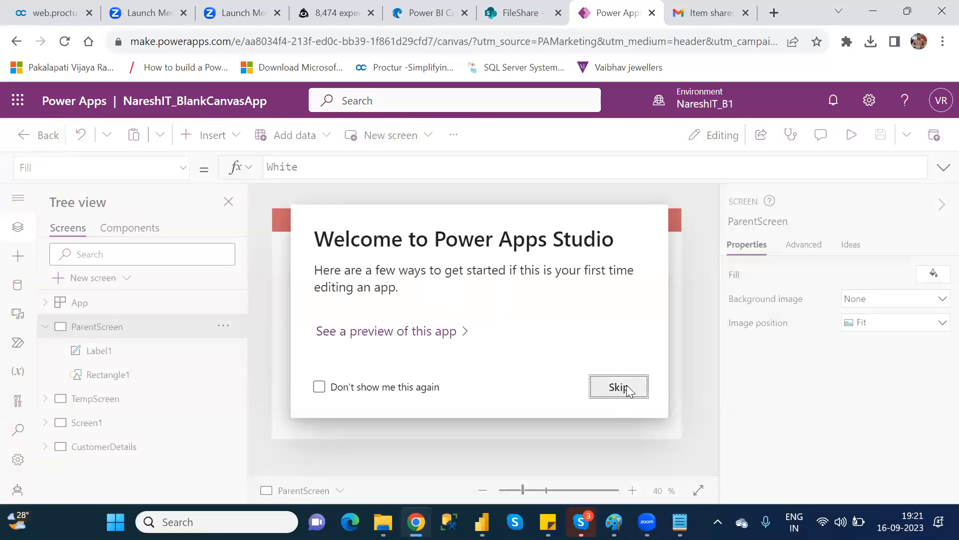
click(627, 388)
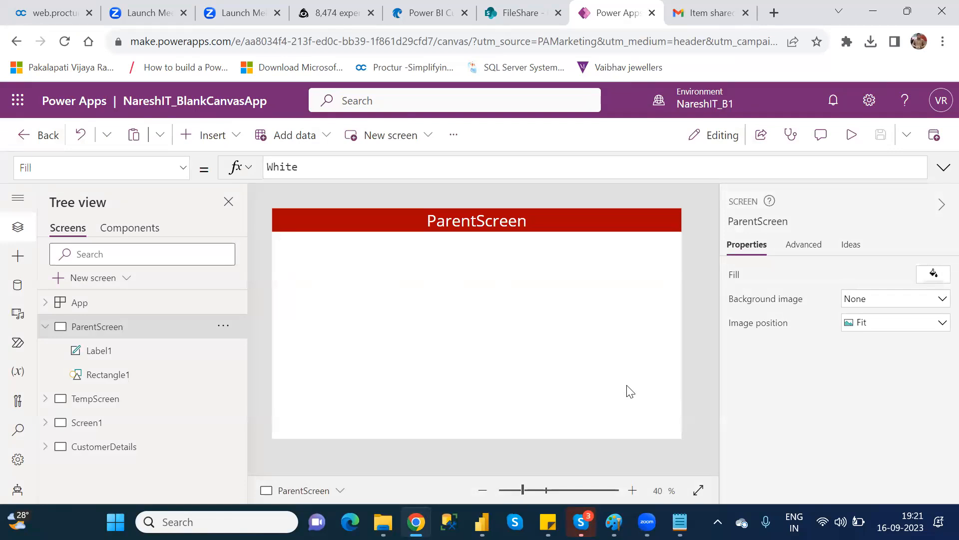
Step: Review the contents of TempScreen, Screen1 and CustomerDetails, finishing on the CustomerDetails screen
click(120, 400)
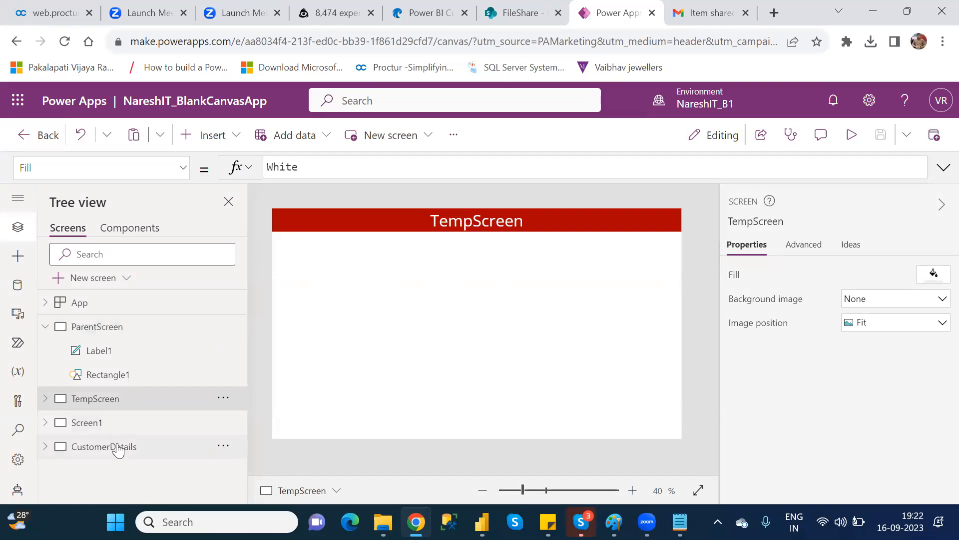
click(119, 448)
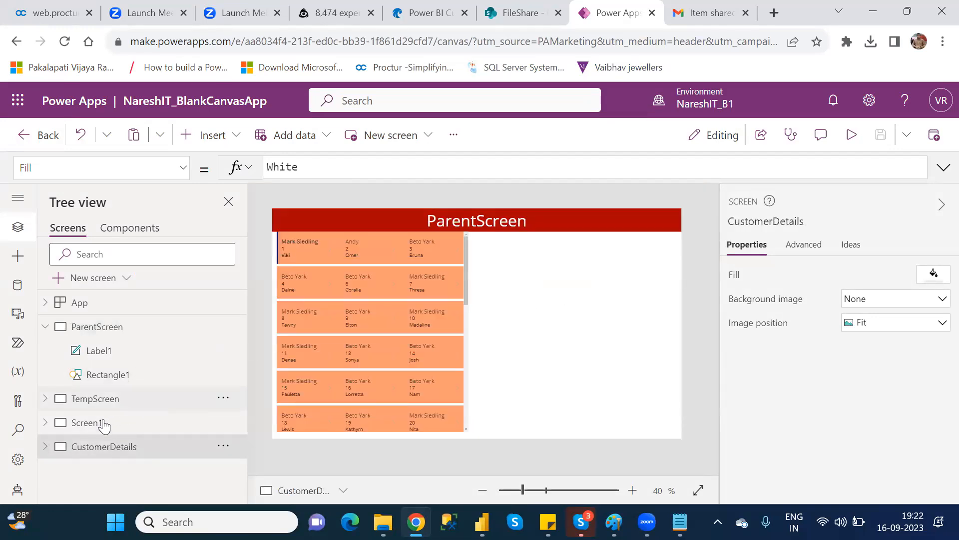
click(103, 425)
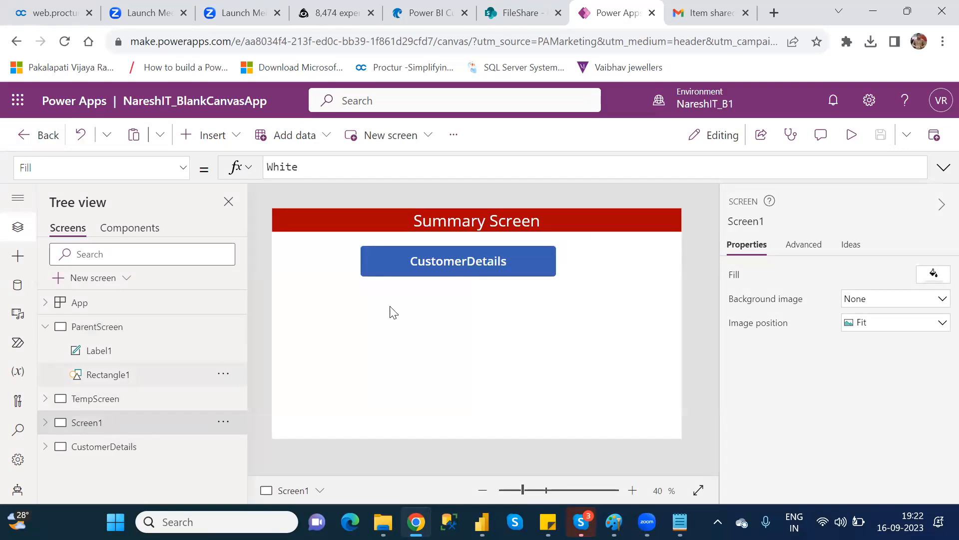
click(114, 448)
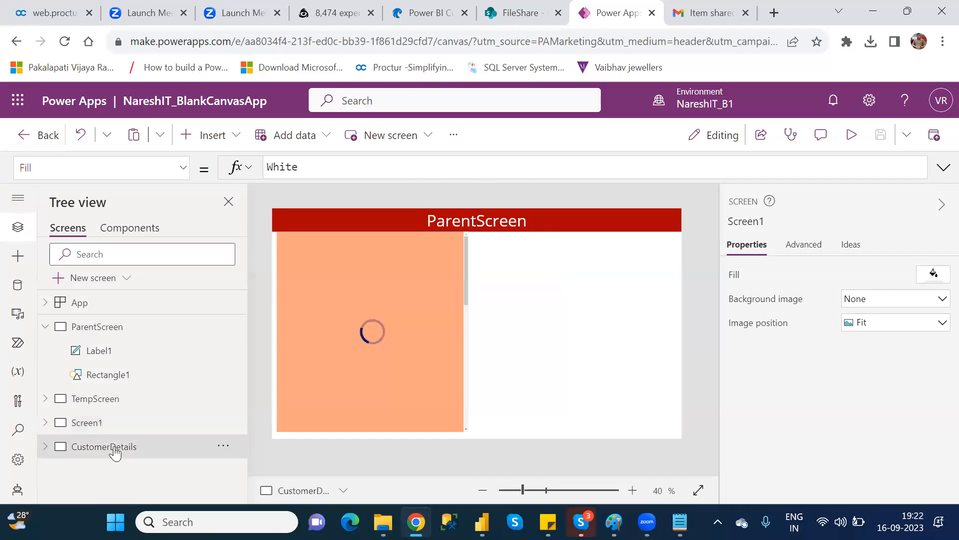
click(94, 429)
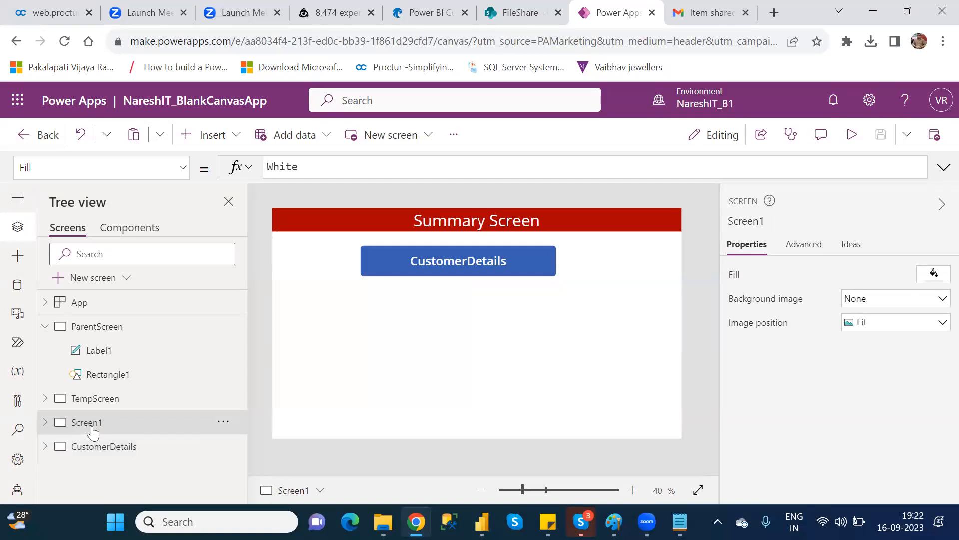
click(115, 449)
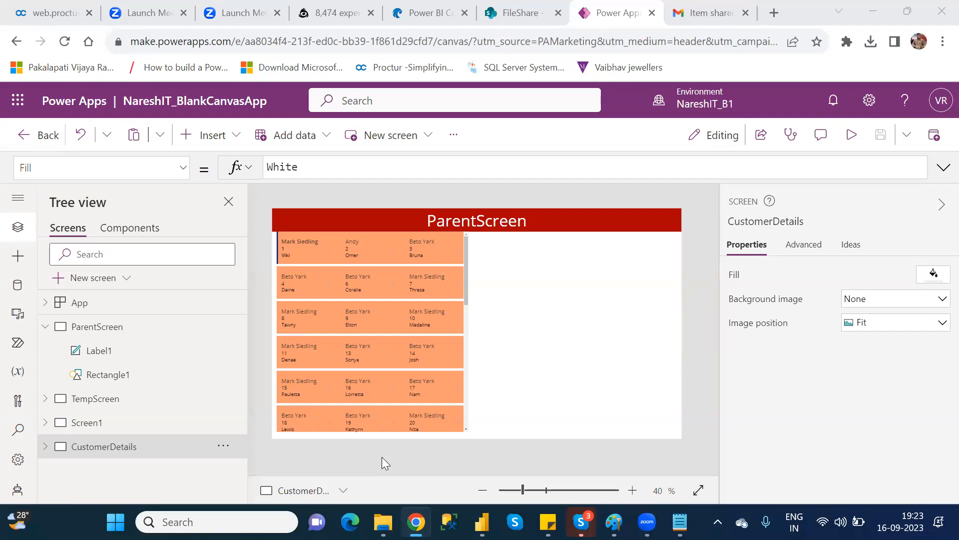
Step: Examine Gallery3 on the CustomerDetails screen, including its title label's formula and the data fields assigned to its labels
click(44, 449)
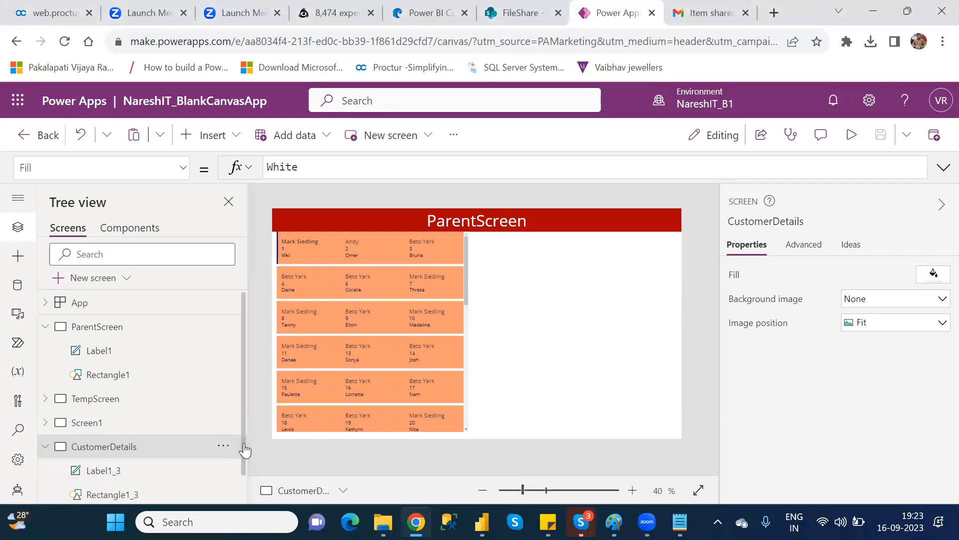
scroll(242, 444, down, 1)
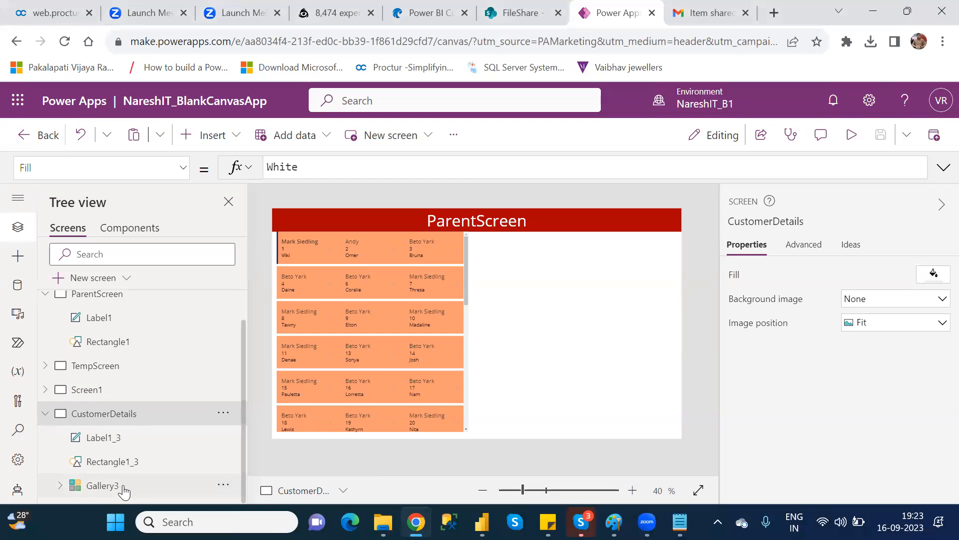
click(103, 485)
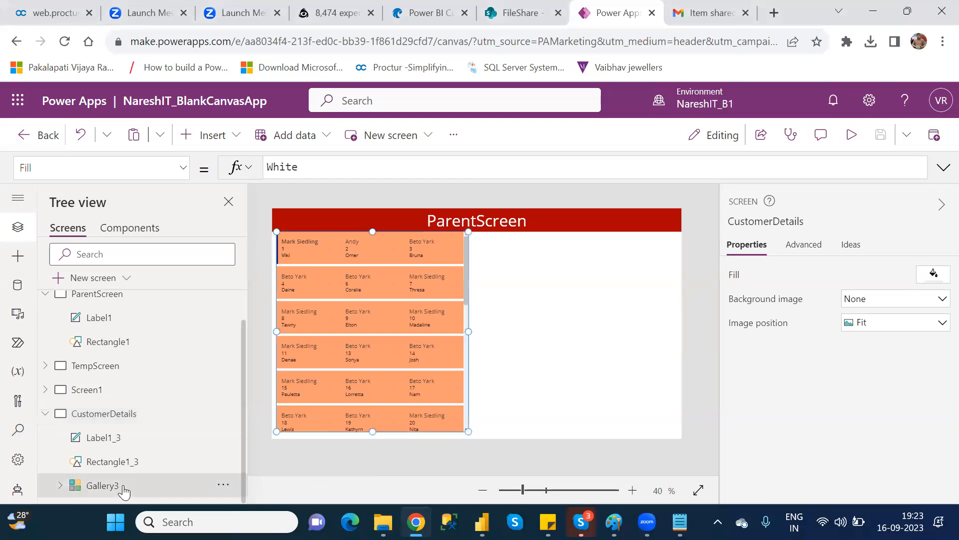
click(312, 242)
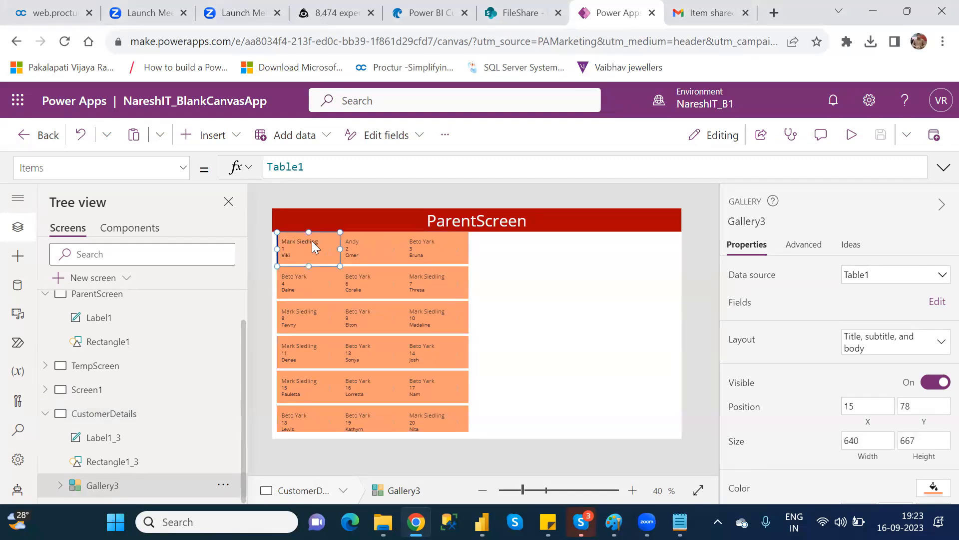
click(312, 242)
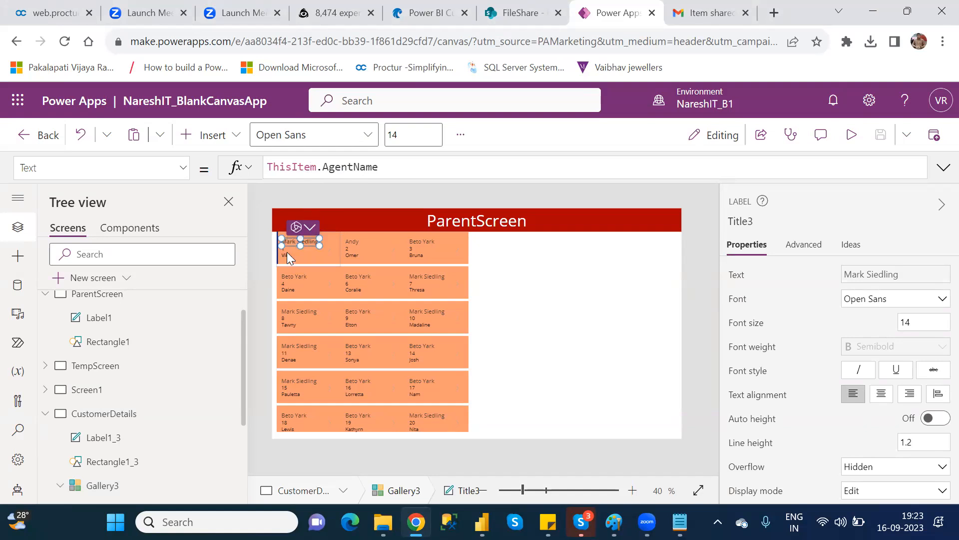
click(103, 484)
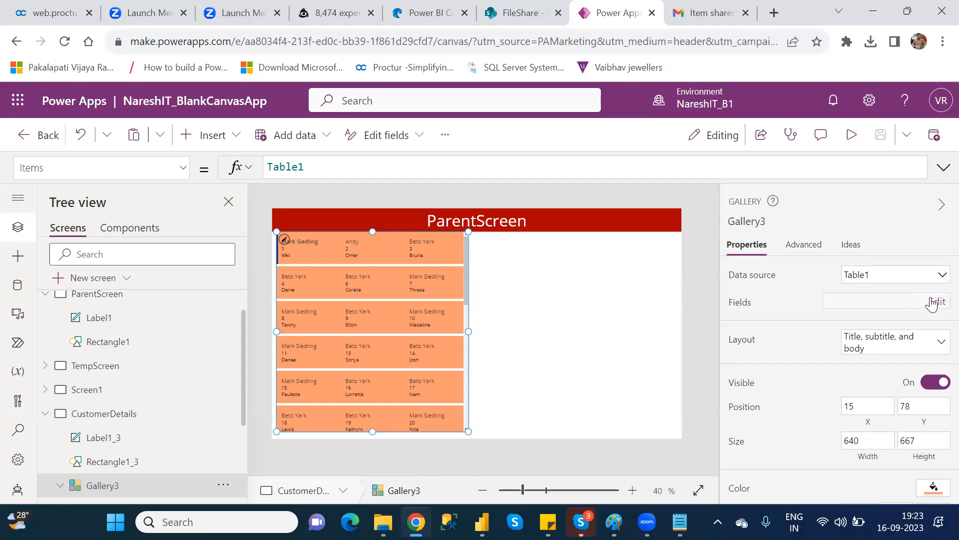
click(932, 302)
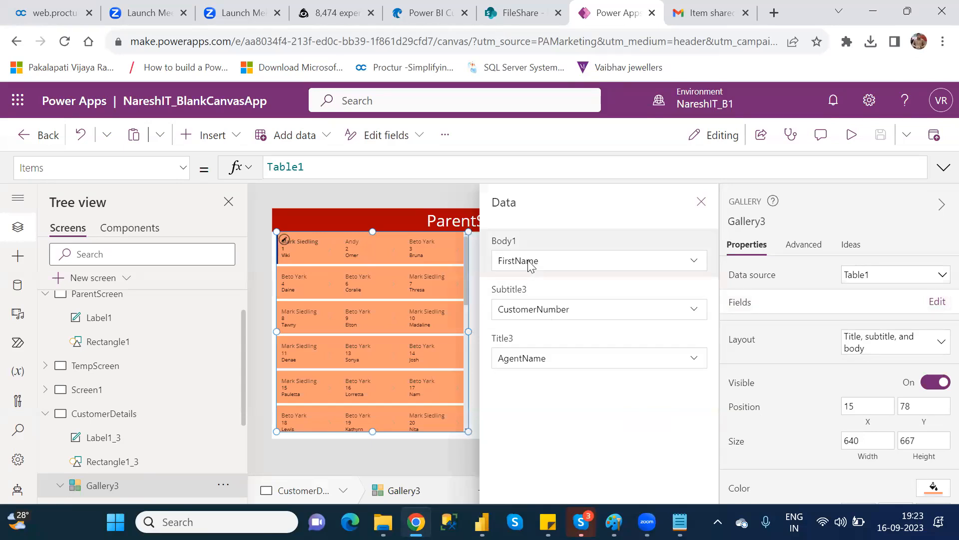
click(701, 201)
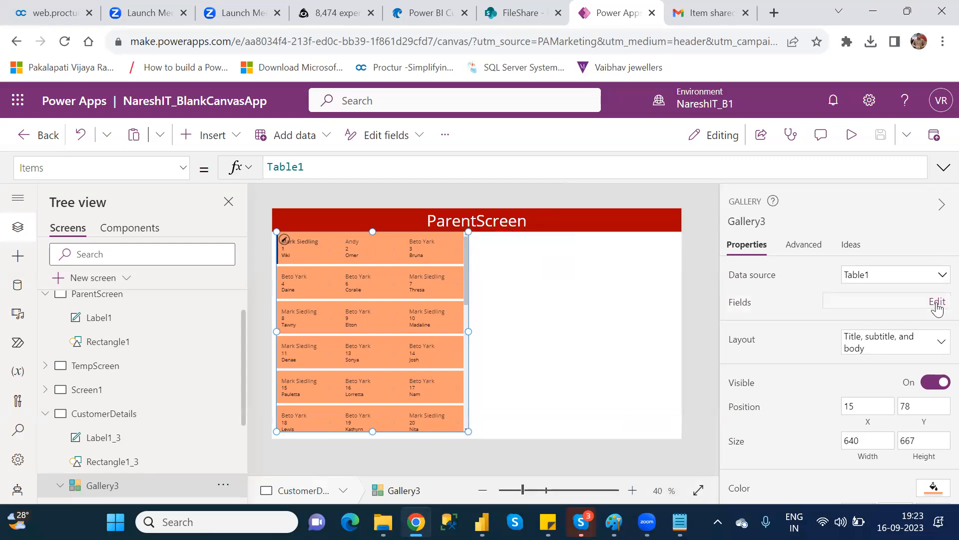
Step: Assign the DateJoined field to Title3 in Gallery3's data fields and check the field assignments
click(938, 302)
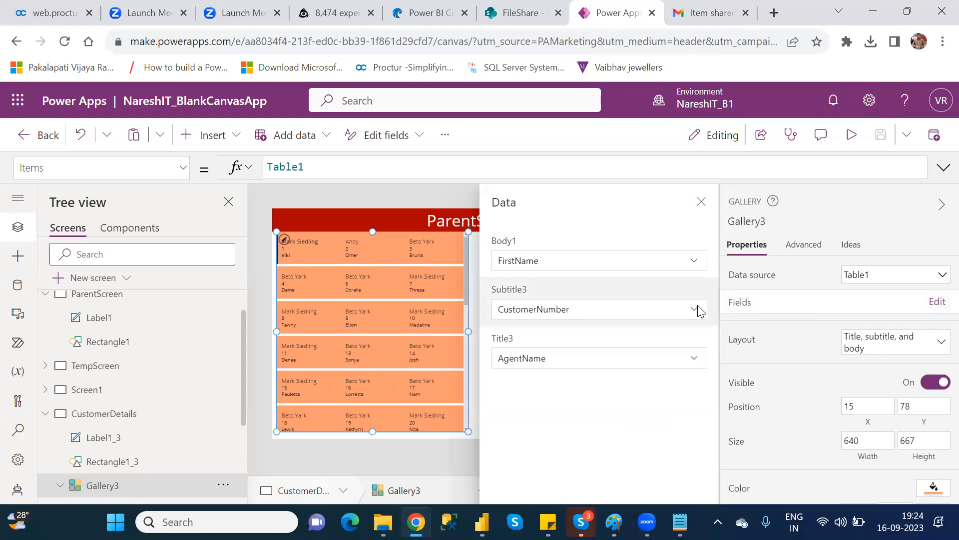
click(695, 362)
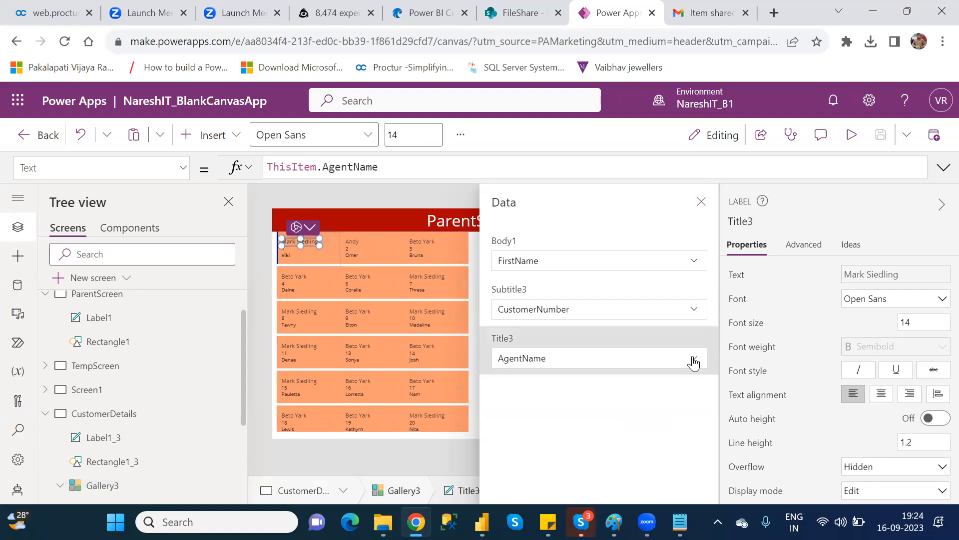
click(694, 360)
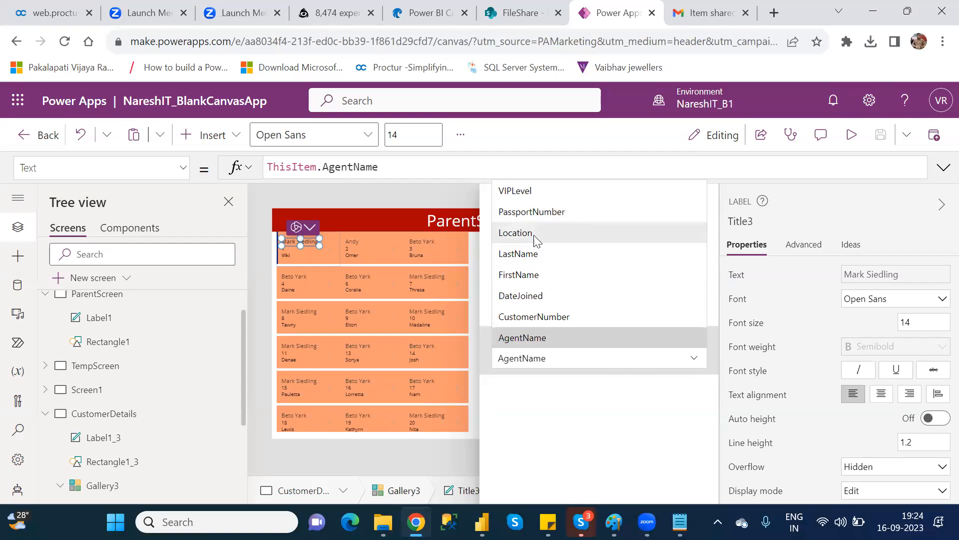
click(541, 297)
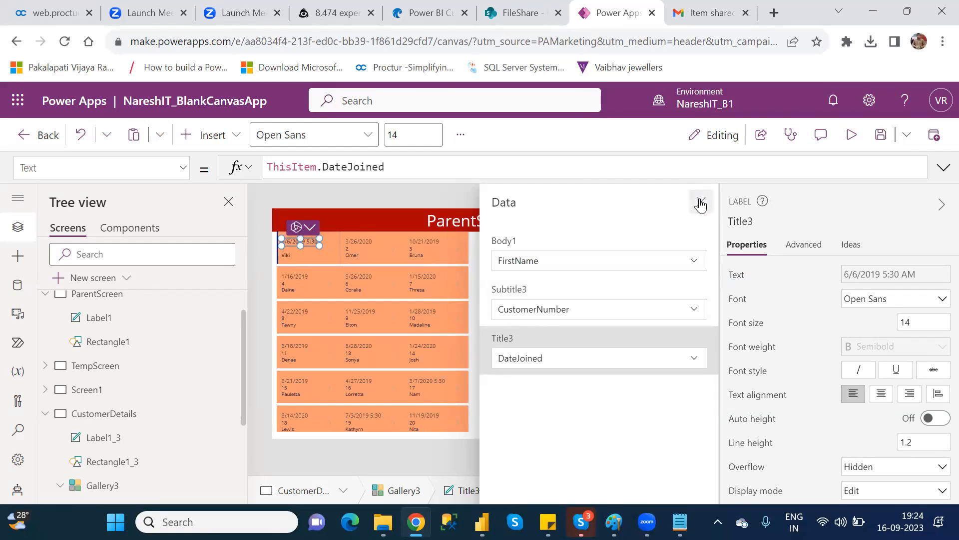
click(701, 202)
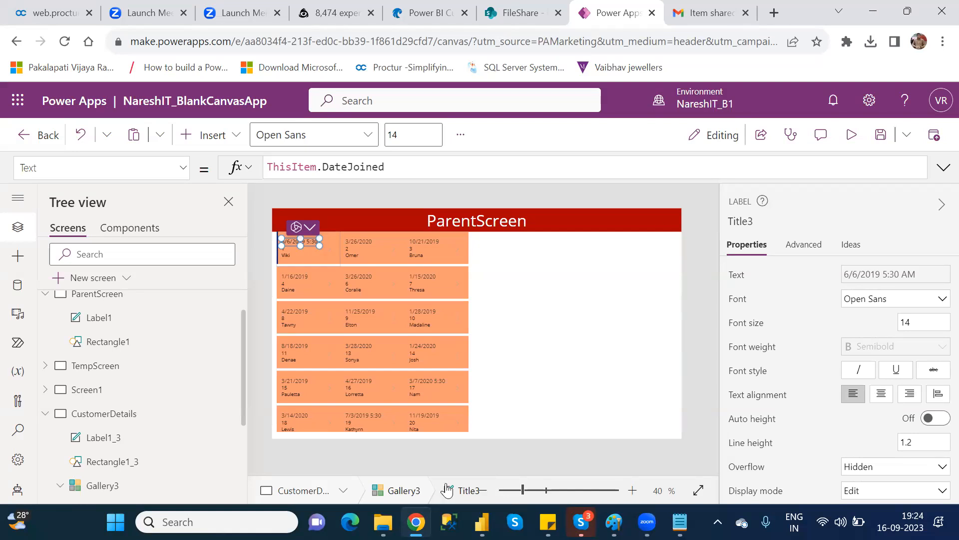
click(102, 485)
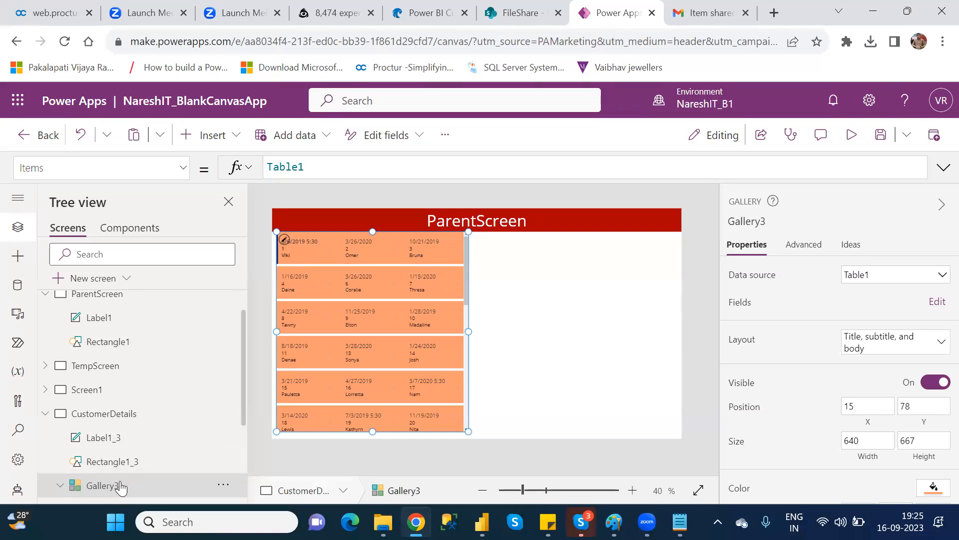
click(938, 306)
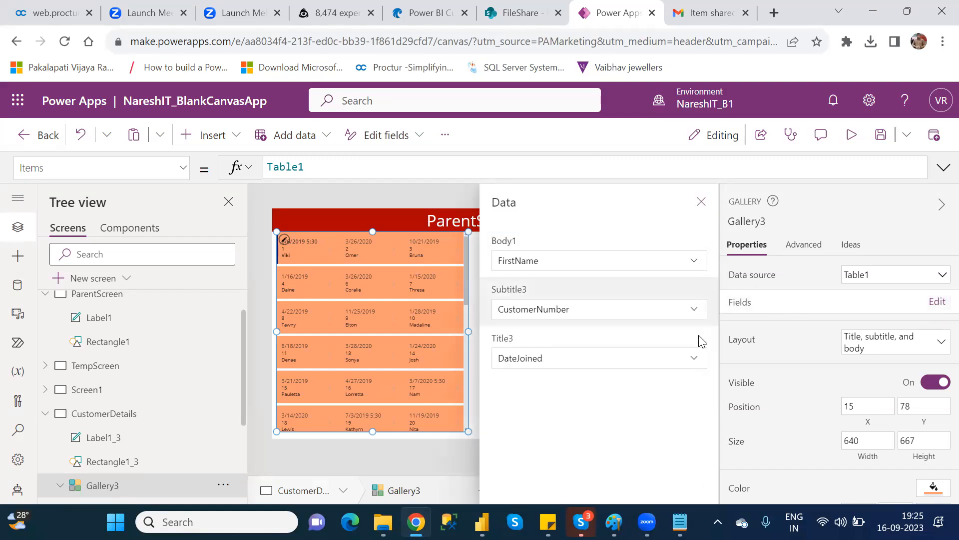
click(701, 201)
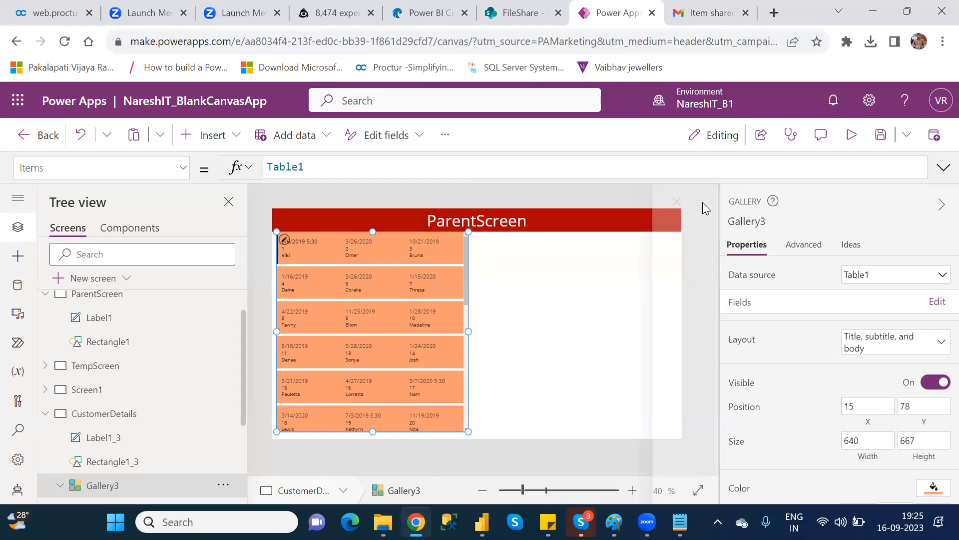
Step: Change the Text formula of the gallery's Title3 label to ThisItem.Location
click(305, 238)
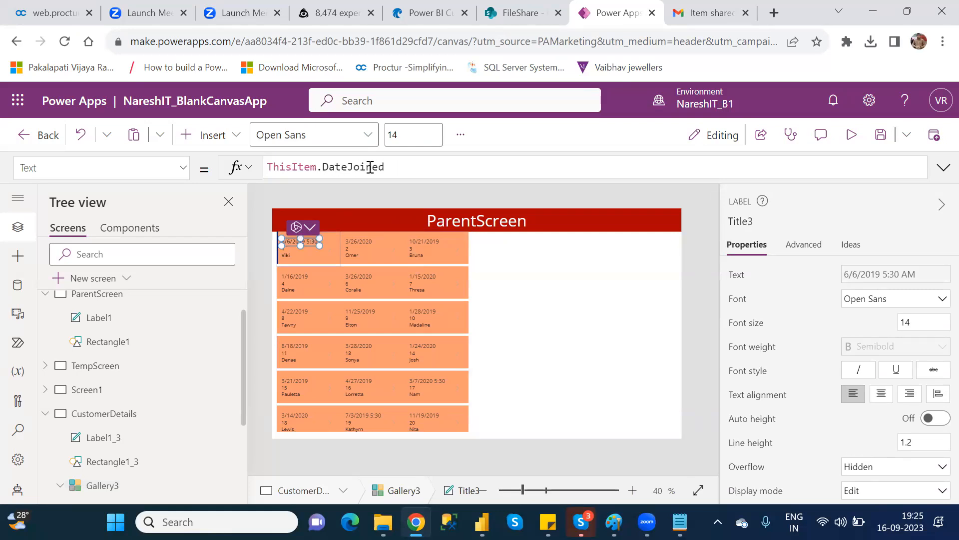
click(402, 165)
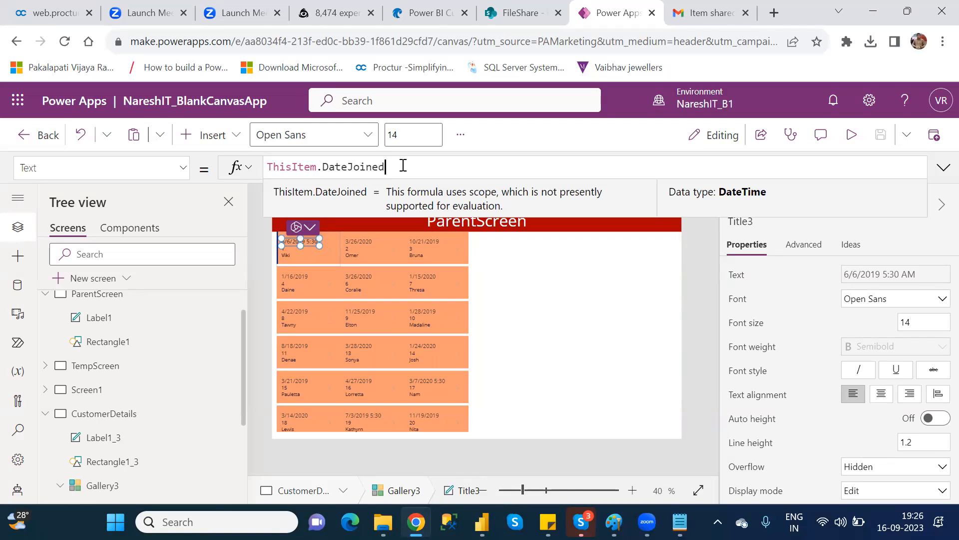
key(BackSpace)
key(BackSpace)
key(BackSpace)
key(BackSpace)
key(BackSpace)
key(BackSpace)
key(BackSpace)
key(BackSpace)
key(BackSpace)
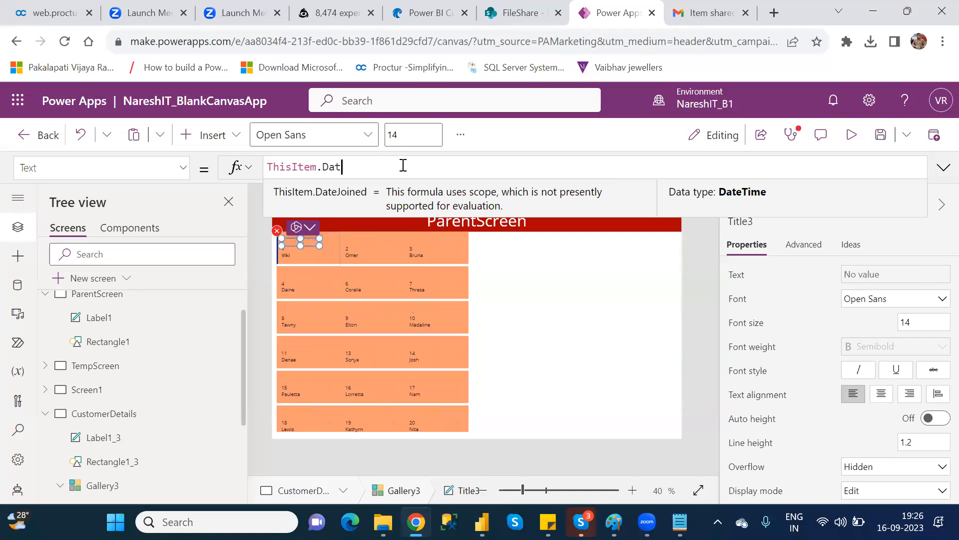
key(BackSpace)
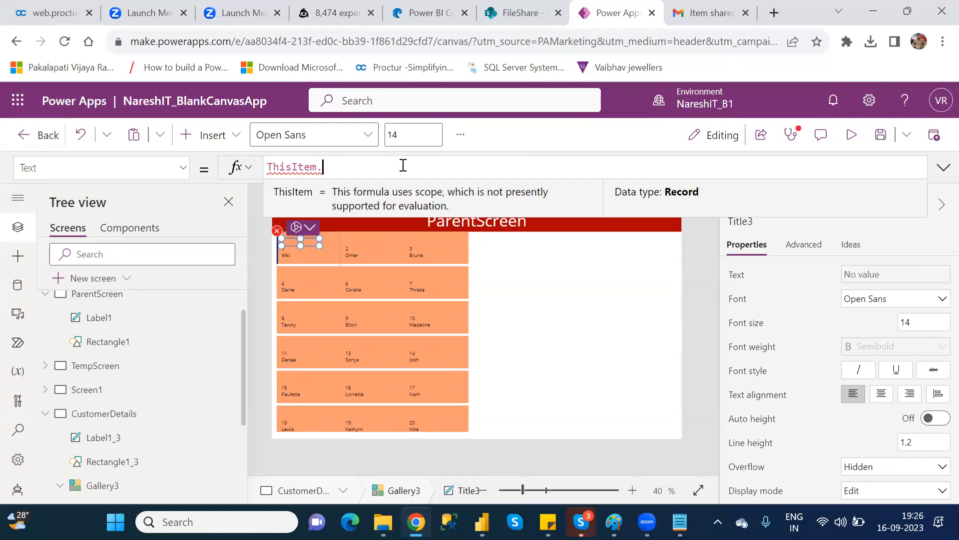
key(Down)
key(Down)
key(Down)
key(Down)
key(Down)
key(Down)
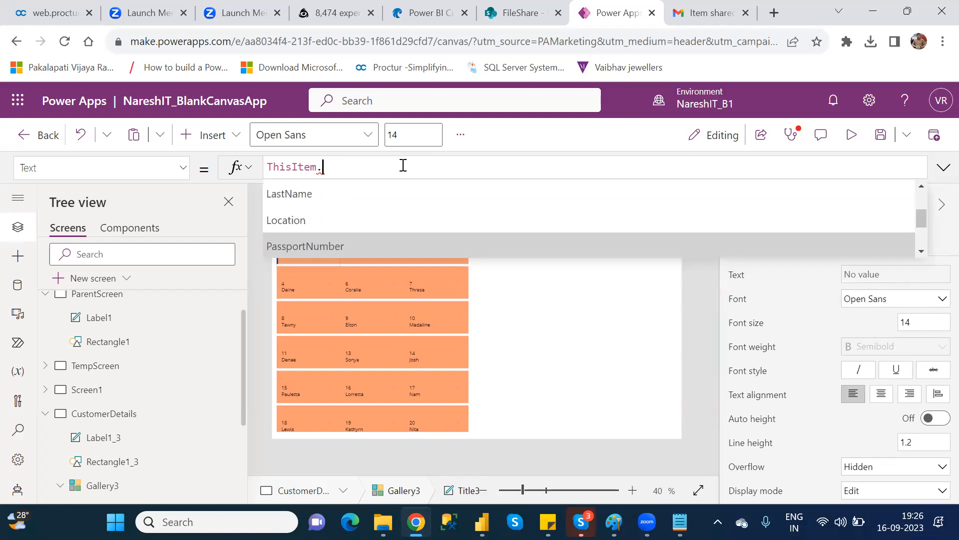
key(Up)
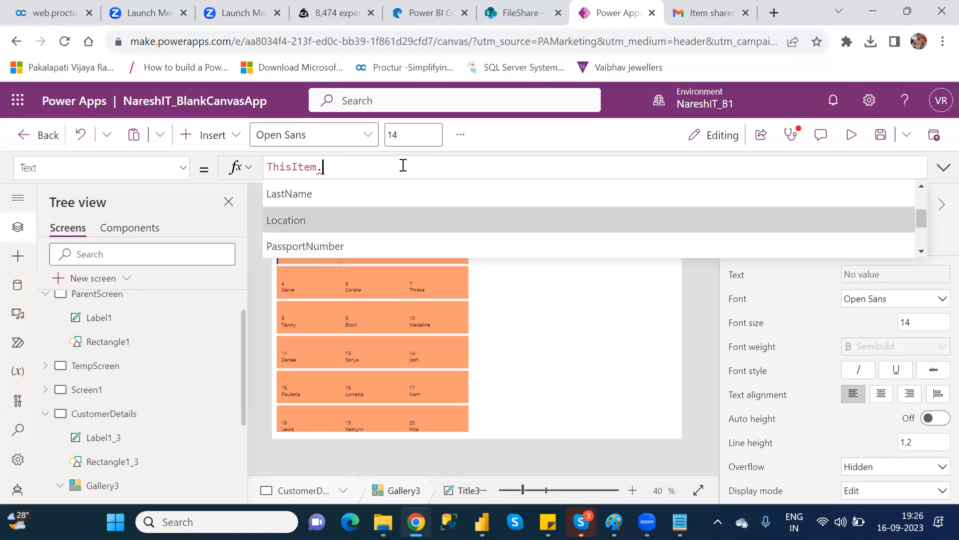
key(Tab)
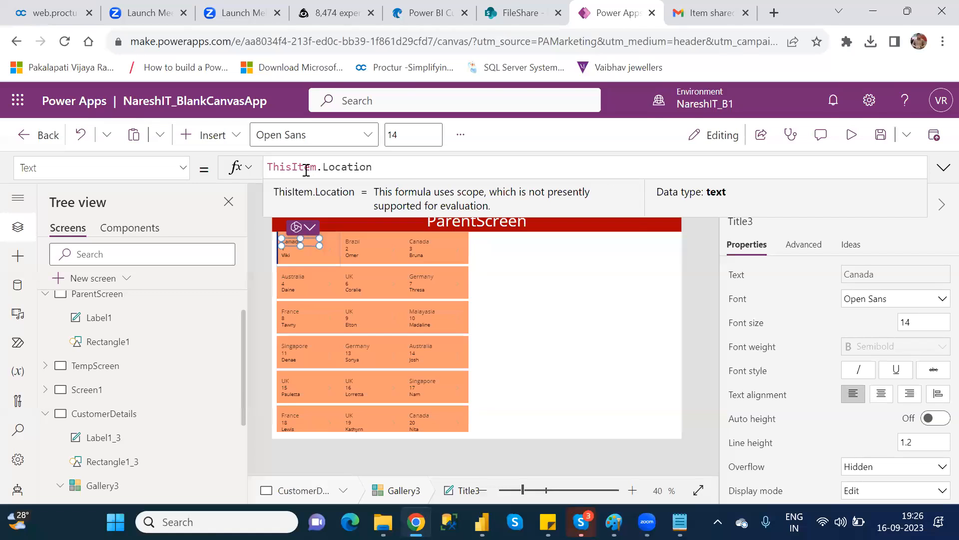
Step: Change the Text formula of the gallery's Title3 label to ThisItem.PassportNumber
key(BackSpace)
key(BackSpace)
key(BackSpace)
key(BackSpace)
key(BackSpace)
key(BackSpace)
key(BackSpace)
key(BackSpace)
key(BackSpace)
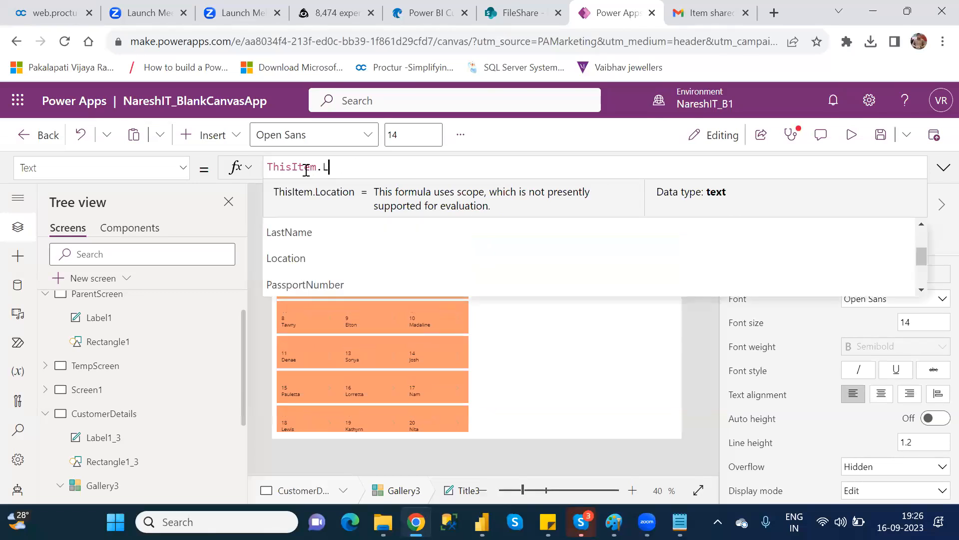
text(.)
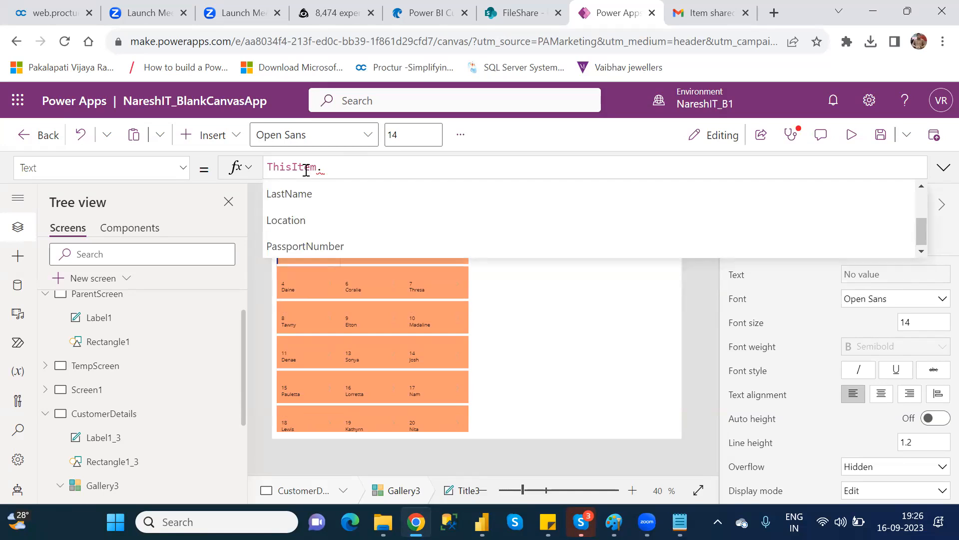
click(321, 247)
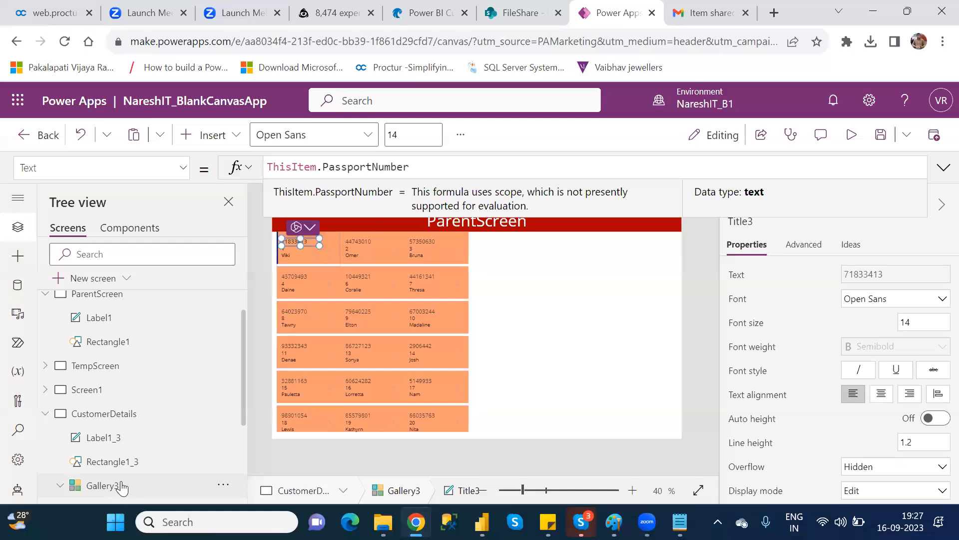
Step: Check Gallery3's data field assignments and the Text formulas of its Title3, Subtitle3 and Body1 labels
click(120, 486)
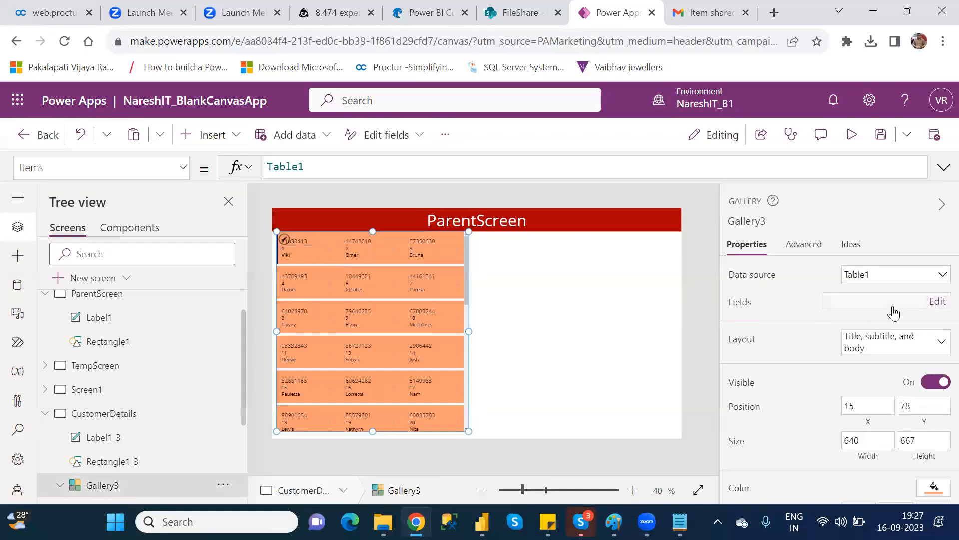
click(933, 305)
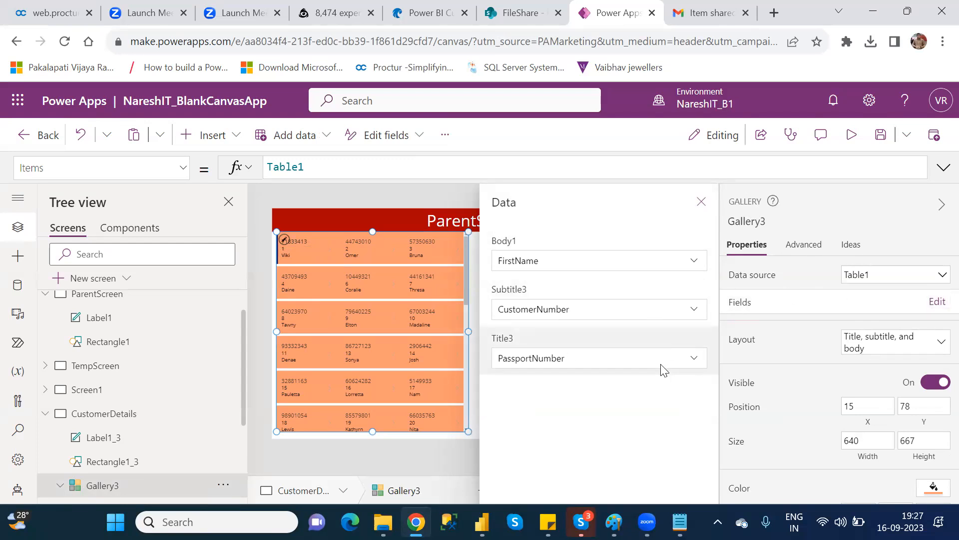
click(702, 202)
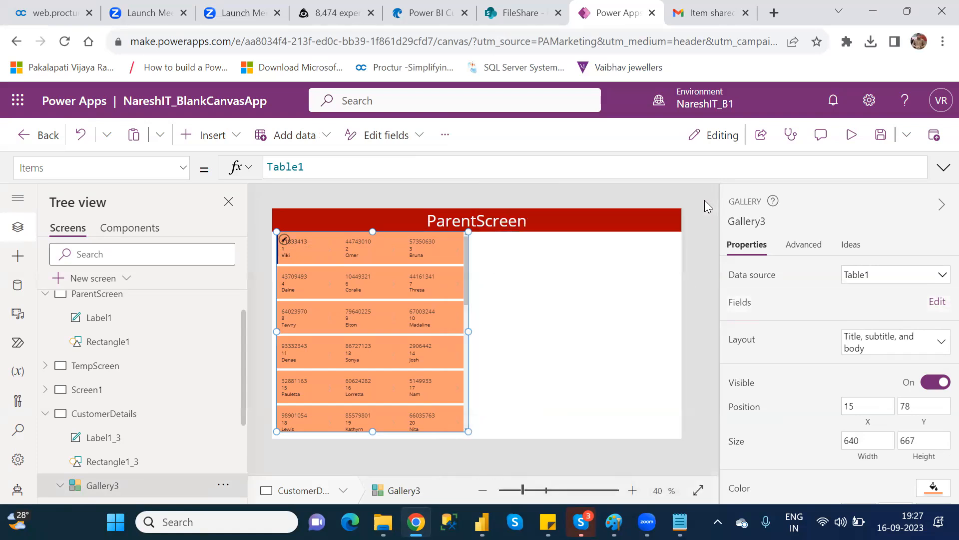
click(299, 241)
click(300, 241)
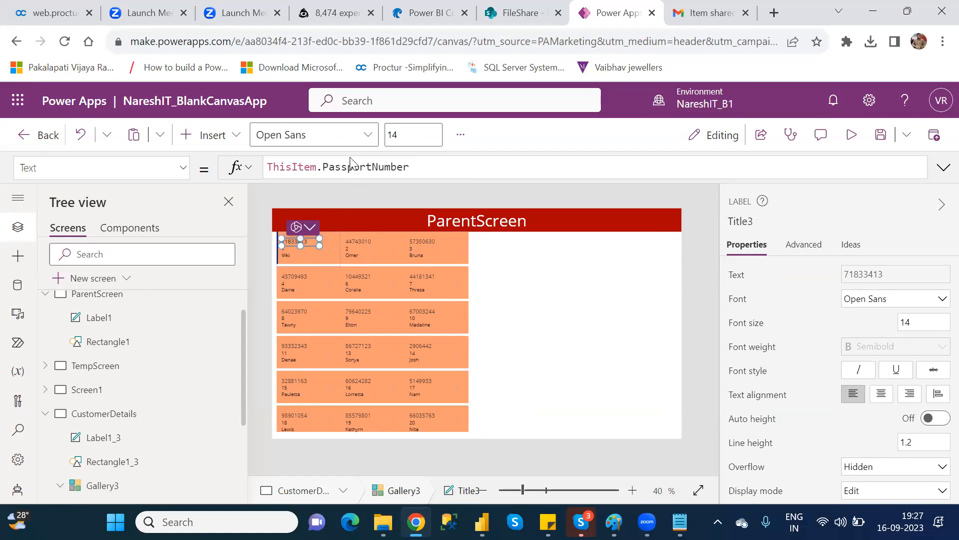
click(299, 249)
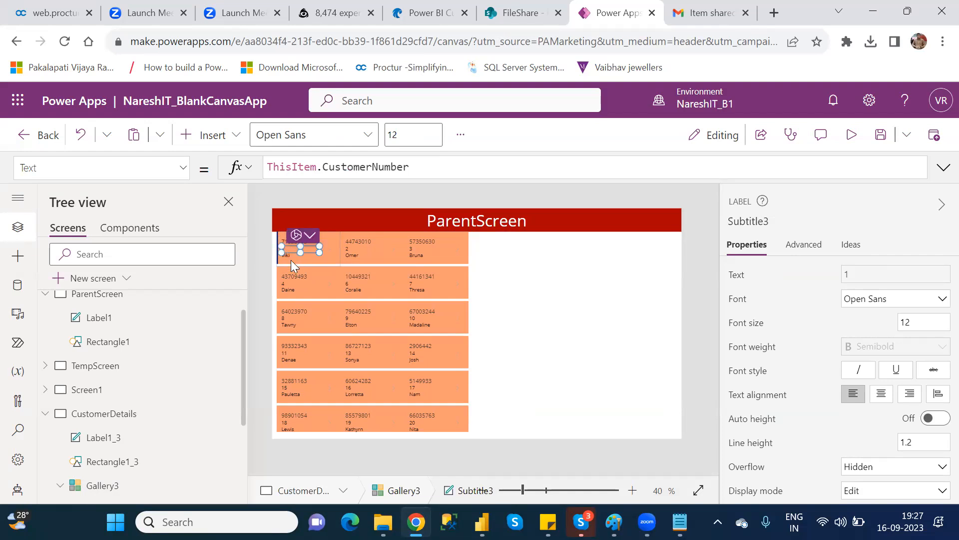
click(289, 255)
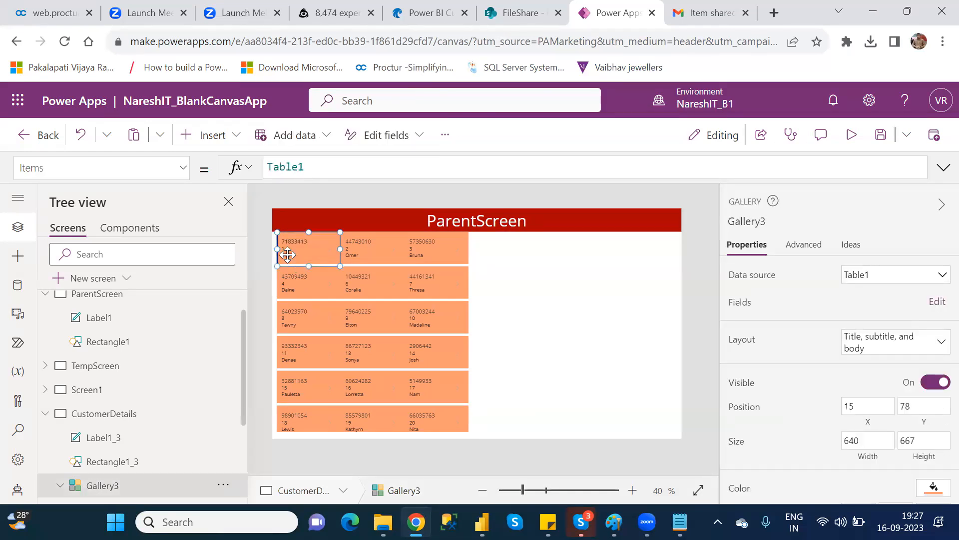
click(287, 255)
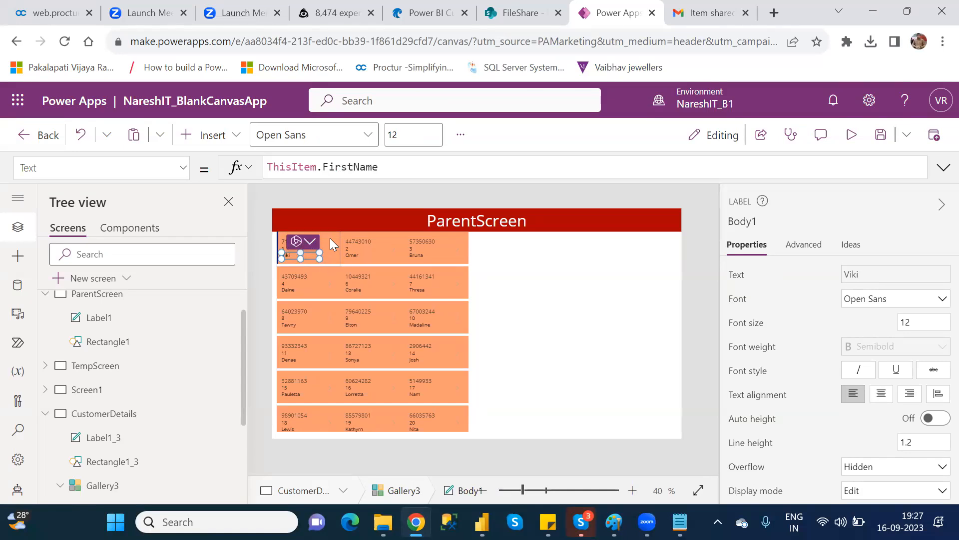
Step: Compare the Title3 label's Text formula in the first gallery item with the Items source of Gallery3
click(561, 263)
click(301, 241)
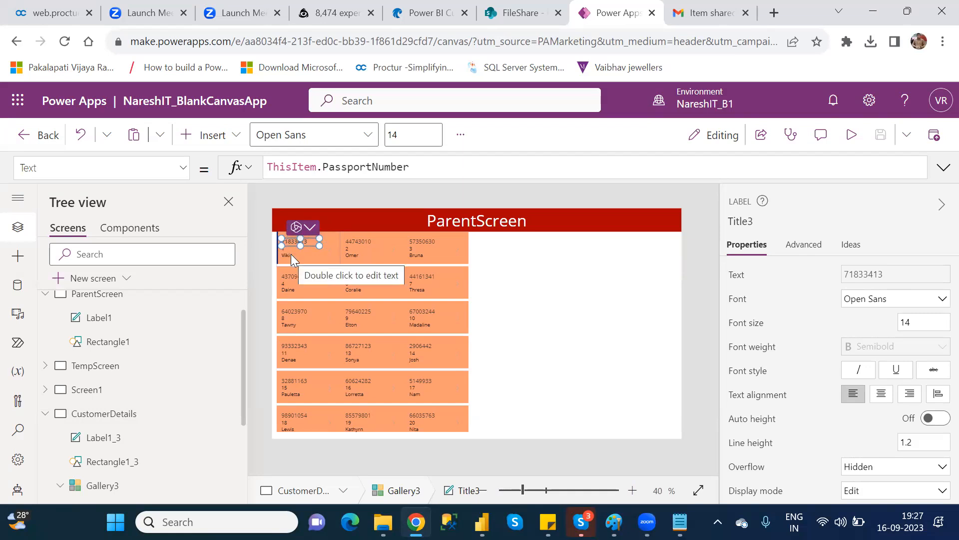
click(367, 242)
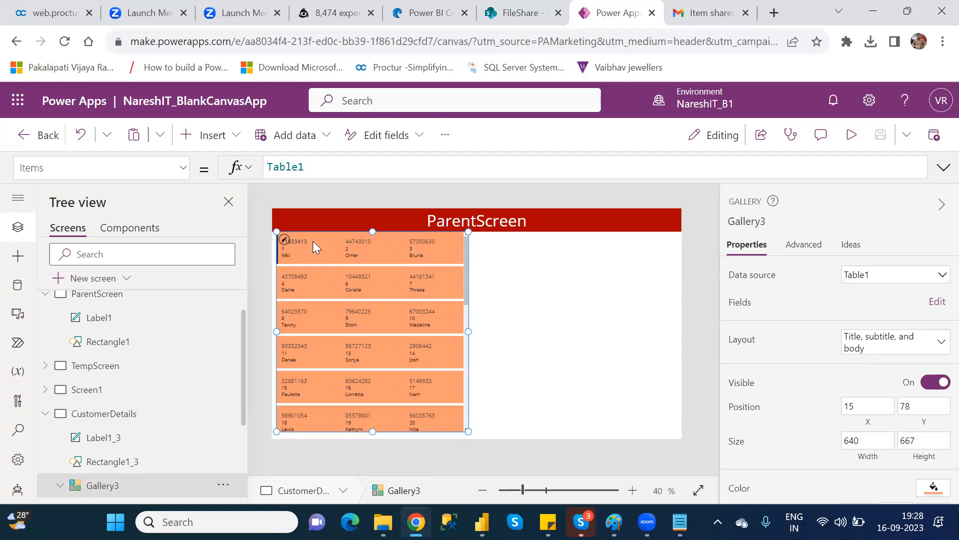
click(297, 242)
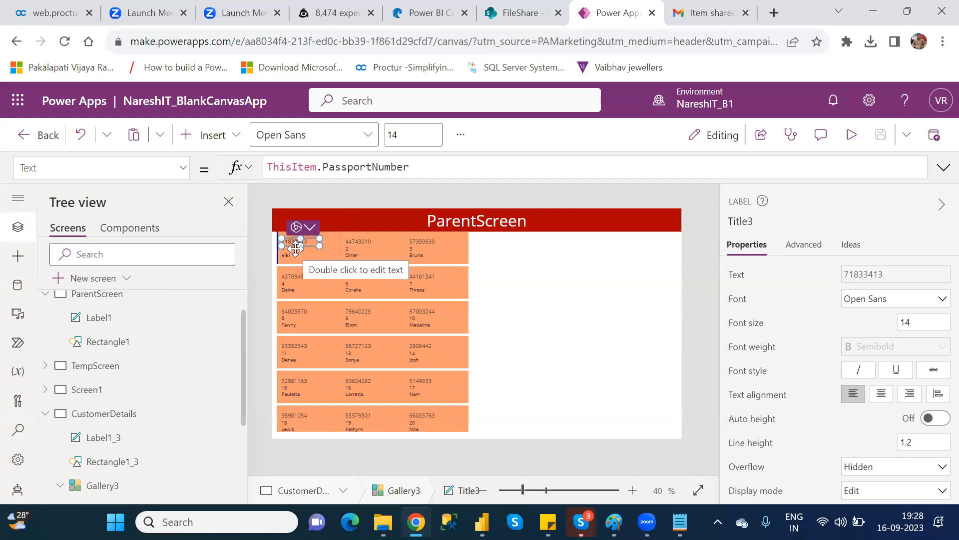
click(484, 278)
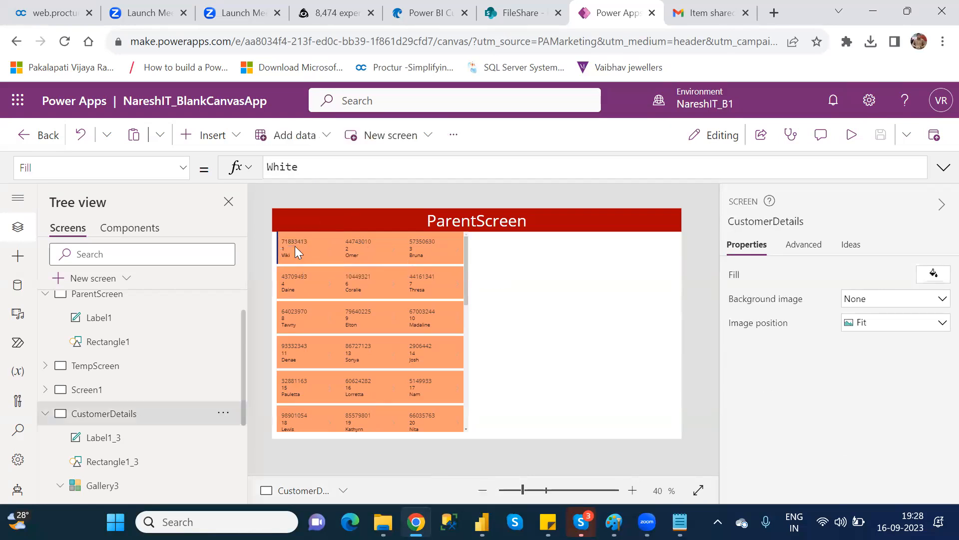
click(291, 242)
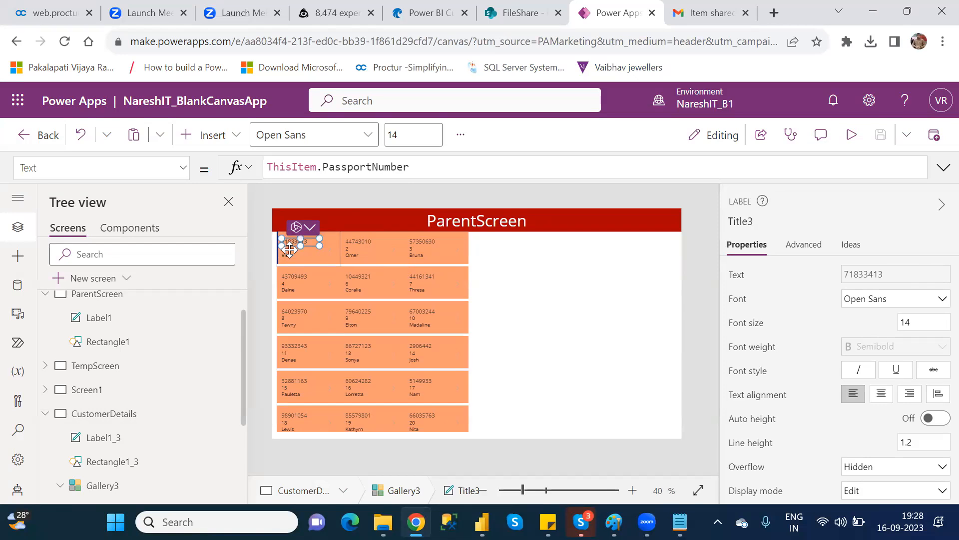
click(371, 238)
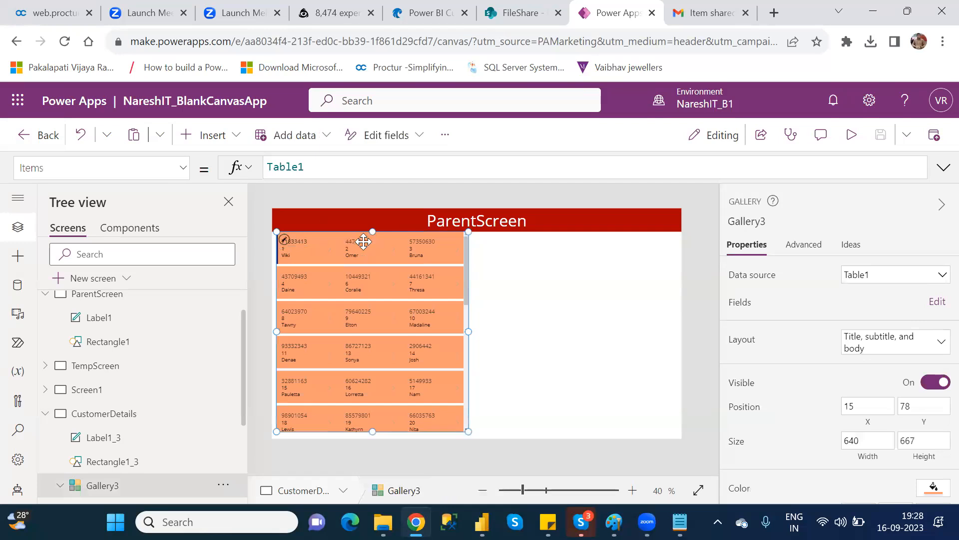
click(428, 242)
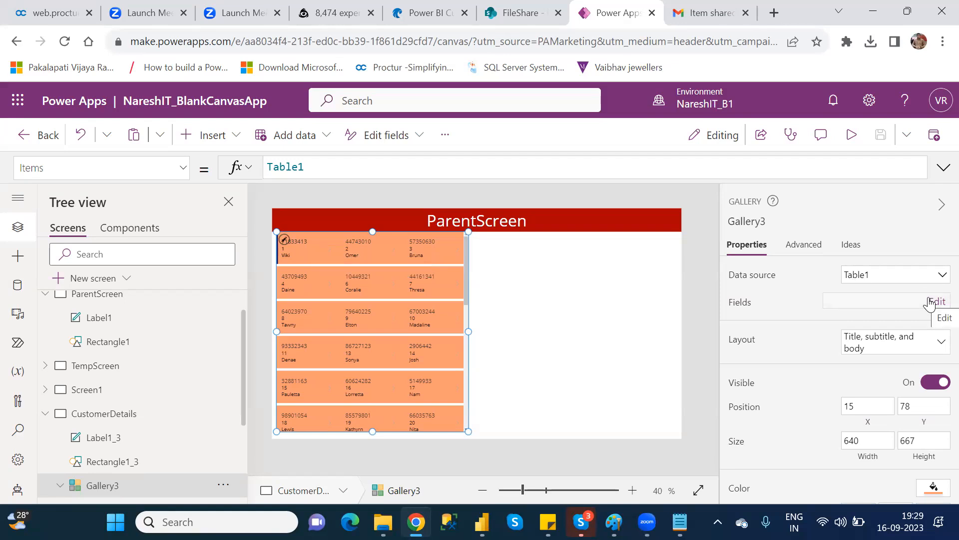
click(300, 242)
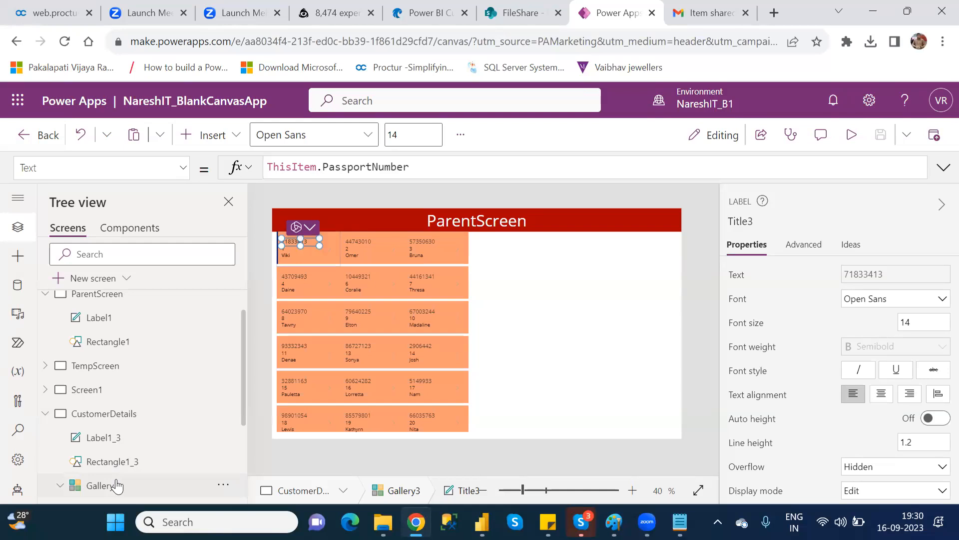
Step: Assign the FirstName field to Title3 in Gallery3's data fields
click(116, 485)
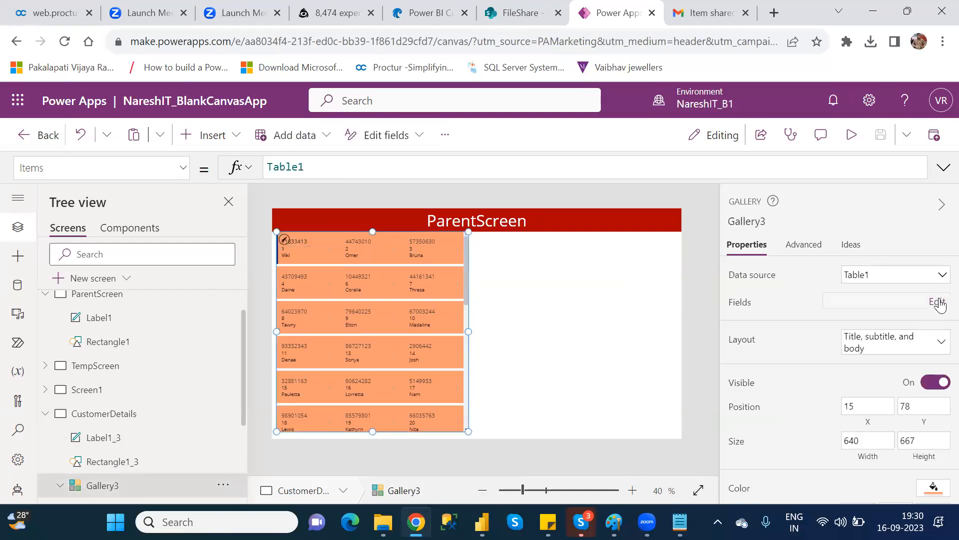
click(938, 302)
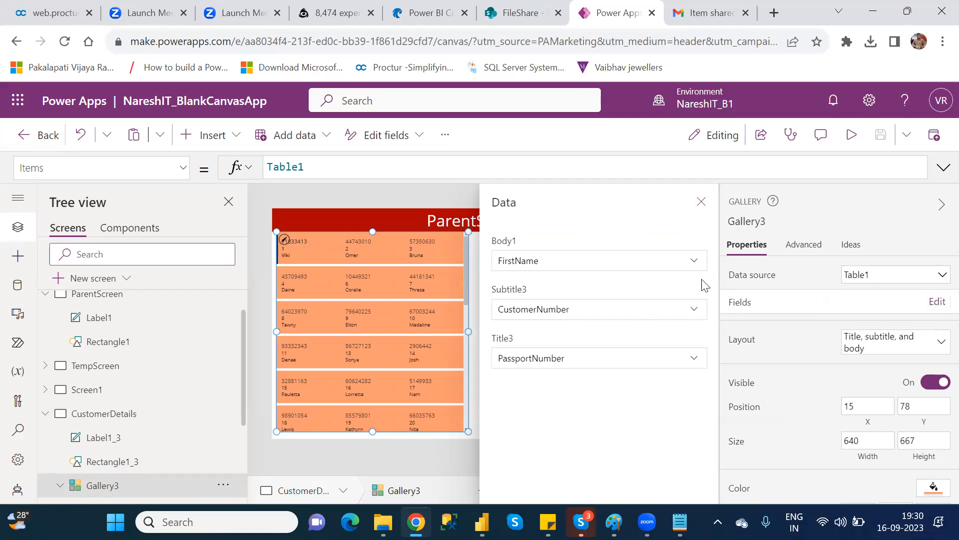
click(677, 363)
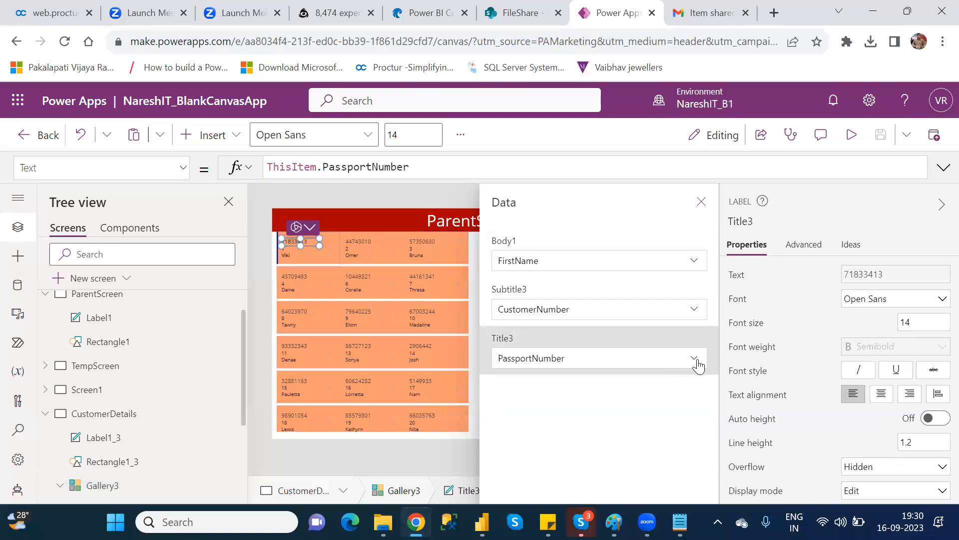
click(694, 359)
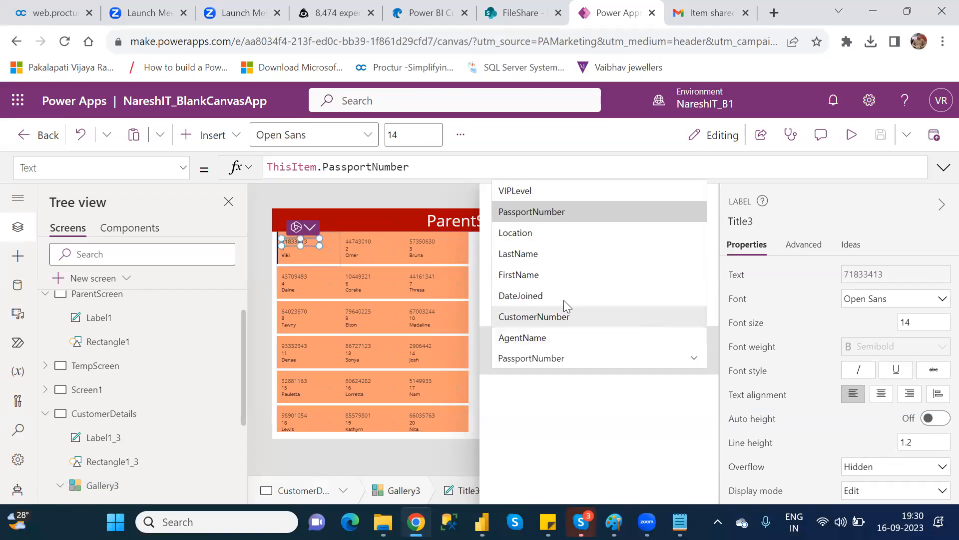
click(543, 273)
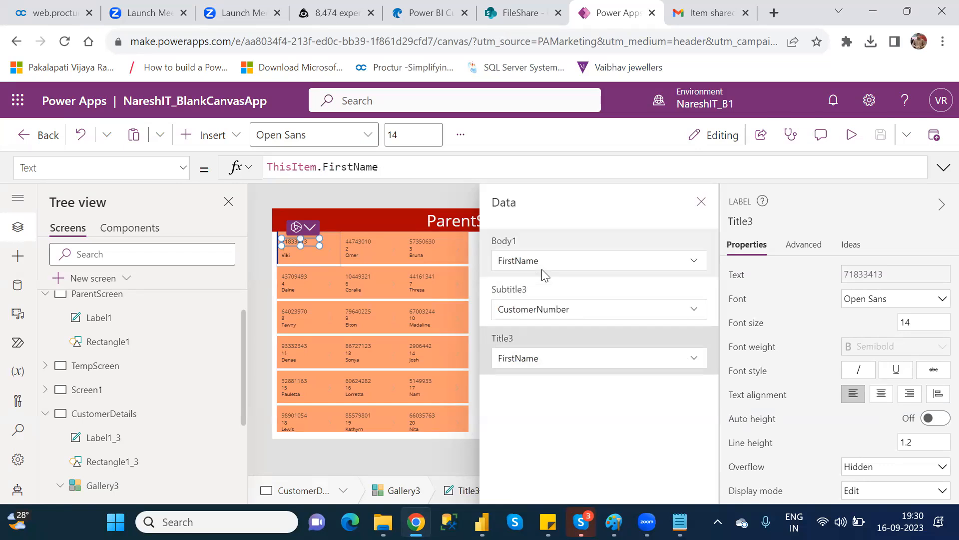
Step: Assign AgentName to Subtitle3 and Location to Body1 in Gallery3's data fields, and close the field assignments
click(691, 318)
click(692, 318)
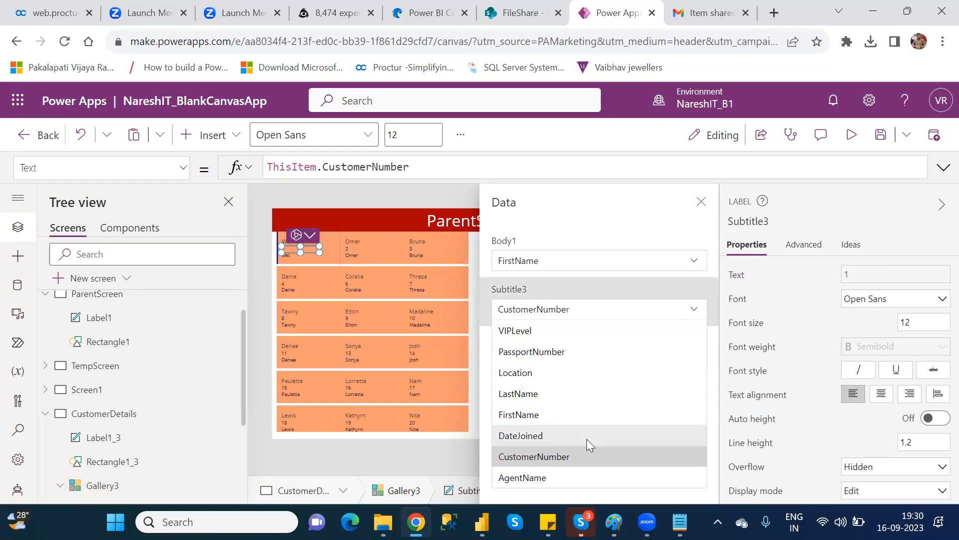
click(559, 476)
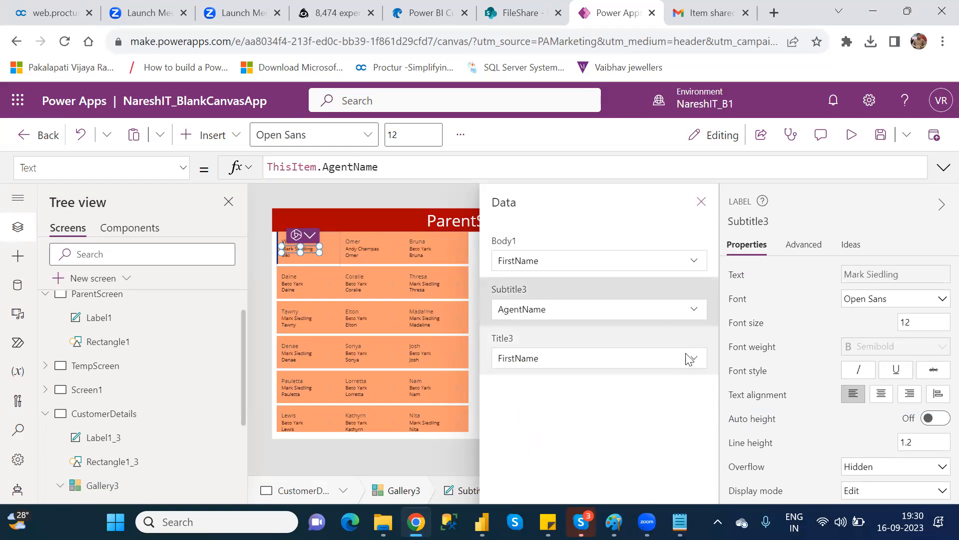
click(694, 264)
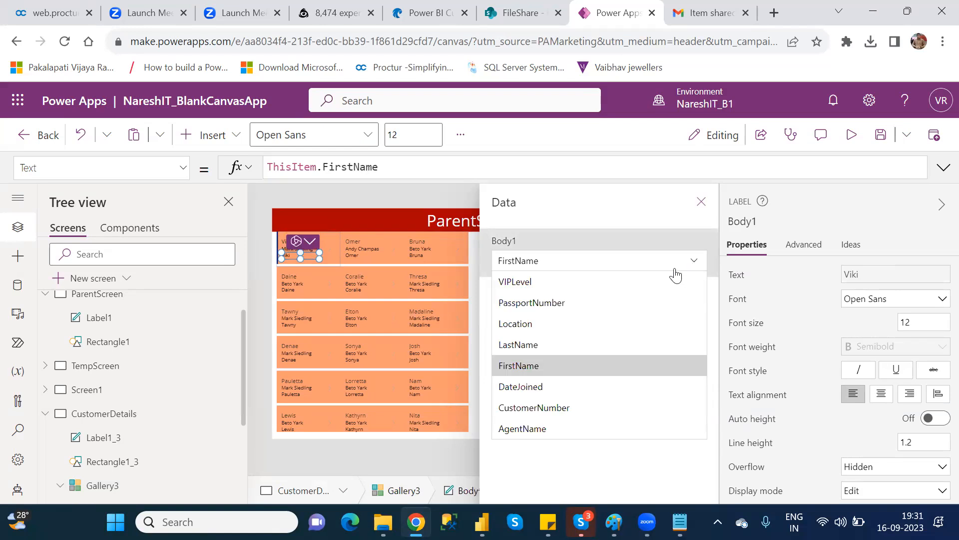
click(542, 322)
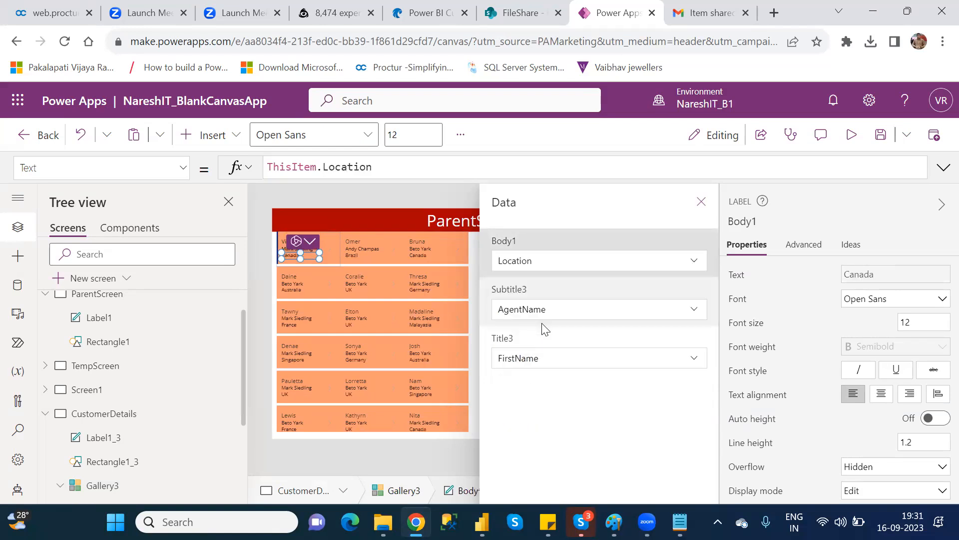
click(702, 203)
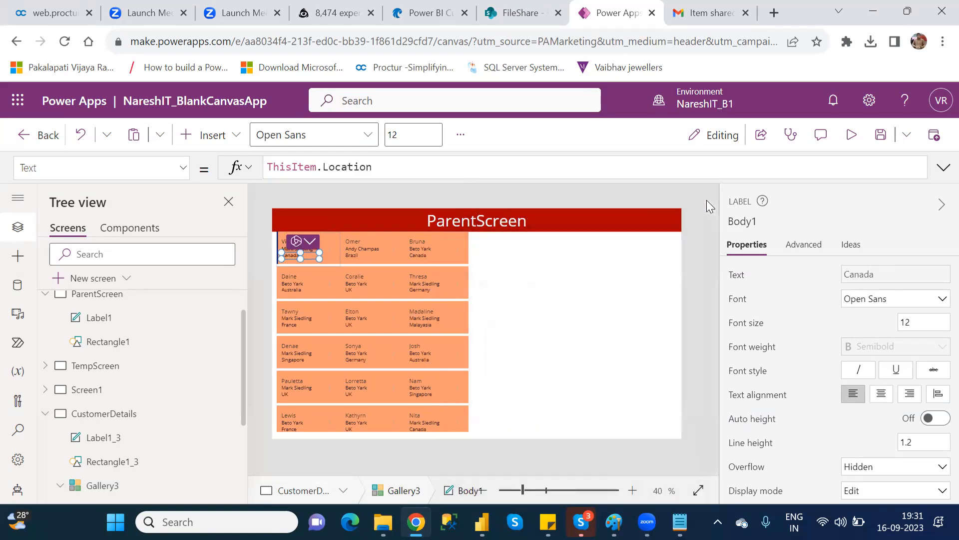
click(506, 310)
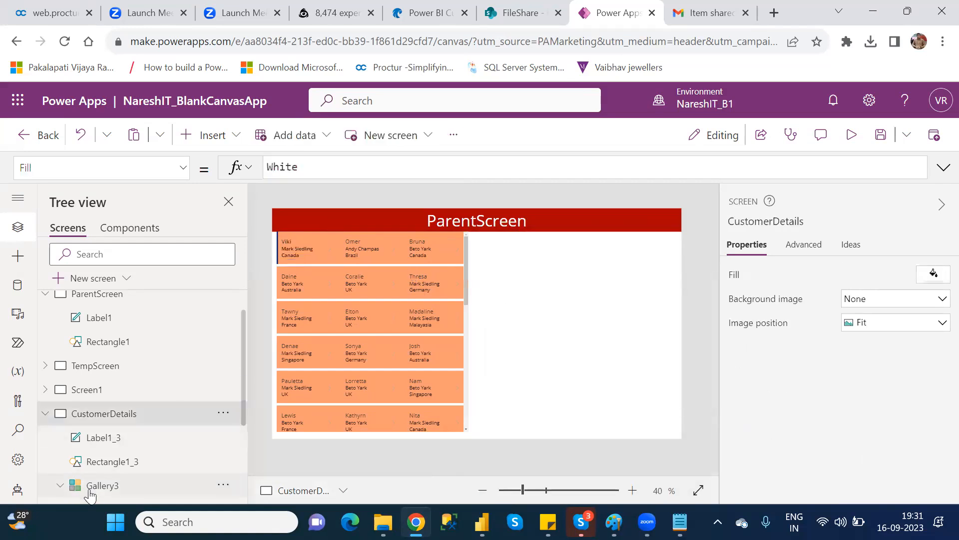
Step: Examine Gallery3's Items source and the ThisItem and FirstName parts of the Title3 label's Text formula
click(97, 488)
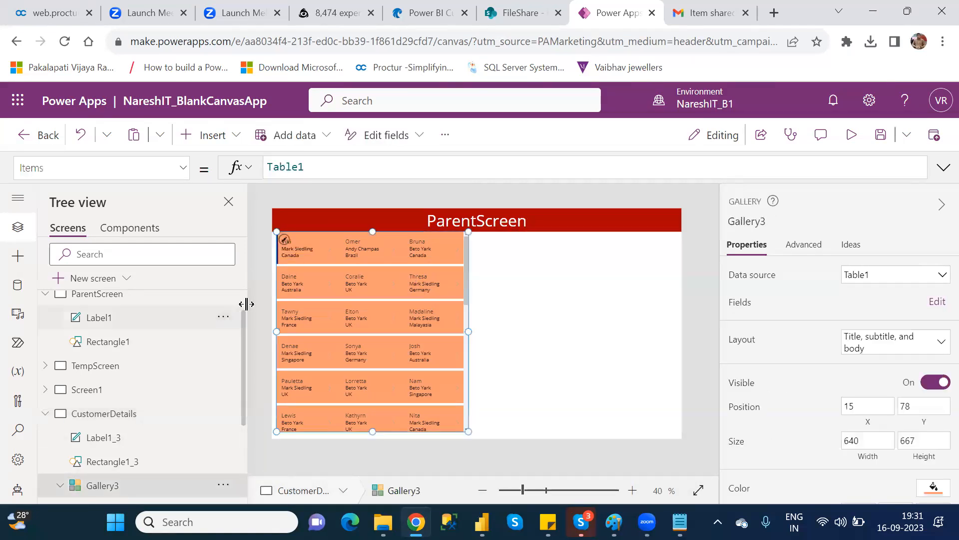
click(292, 242)
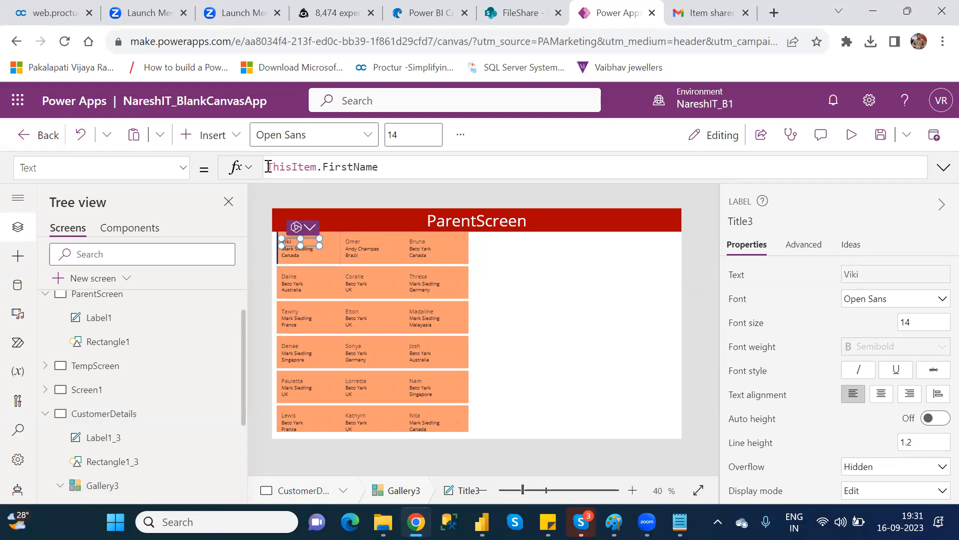
click(268, 167)
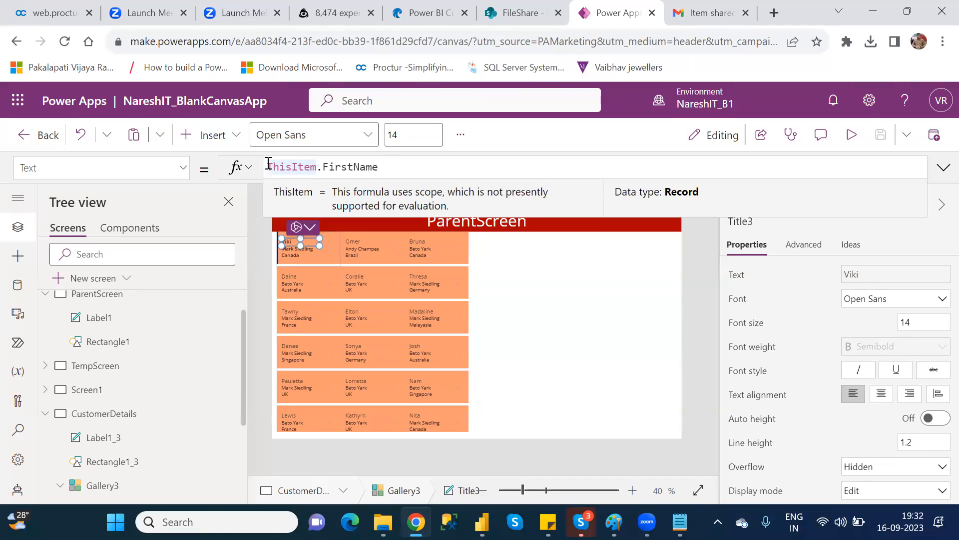
click(499, 17)
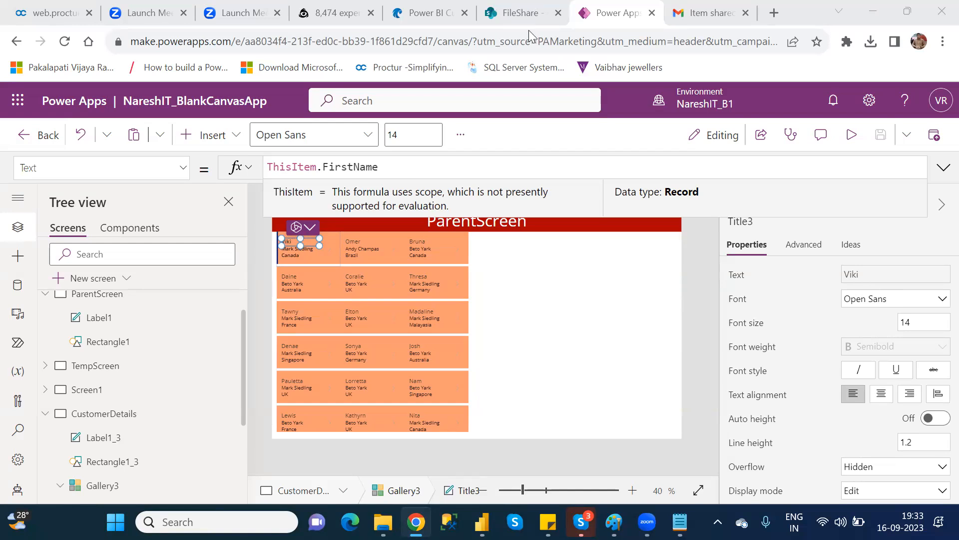
click(388, 167)
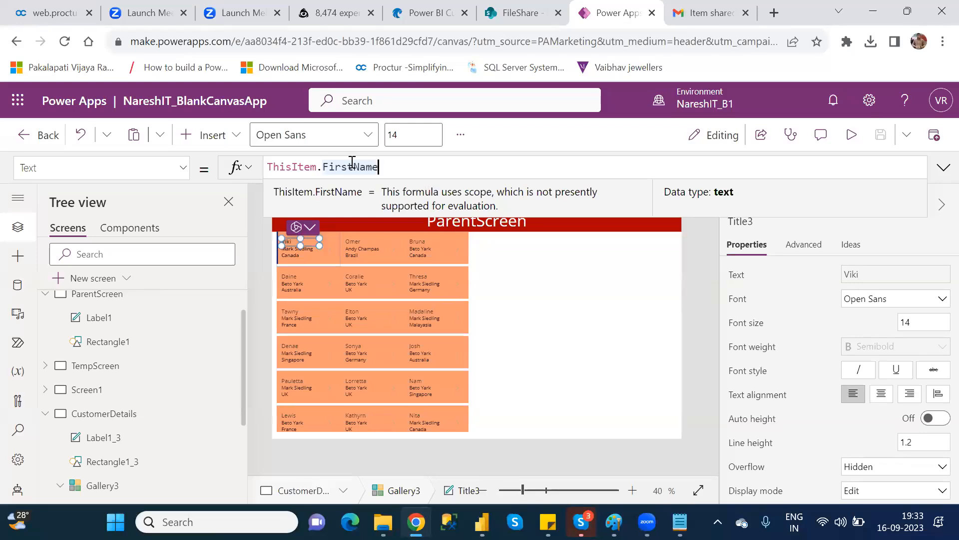
click(270, 167)
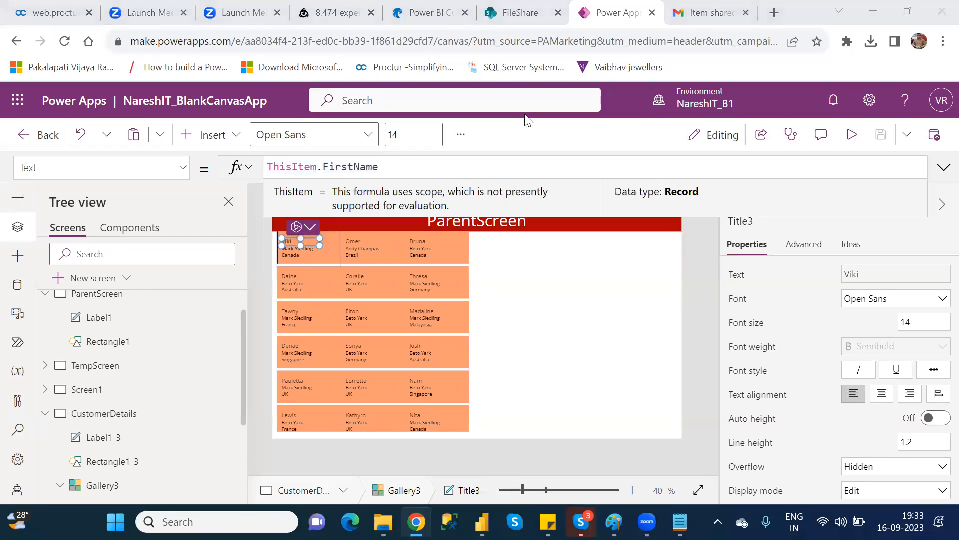
Step: Replace the Title3 label's Text formula with the opening of a Concatenate function, removing the old FirstName reference
click(269, 166)
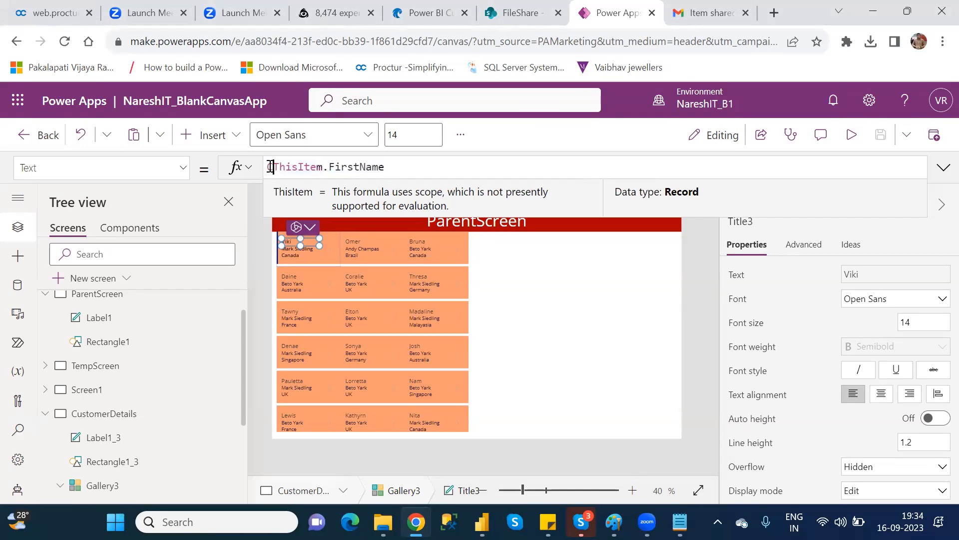
text(Concate)
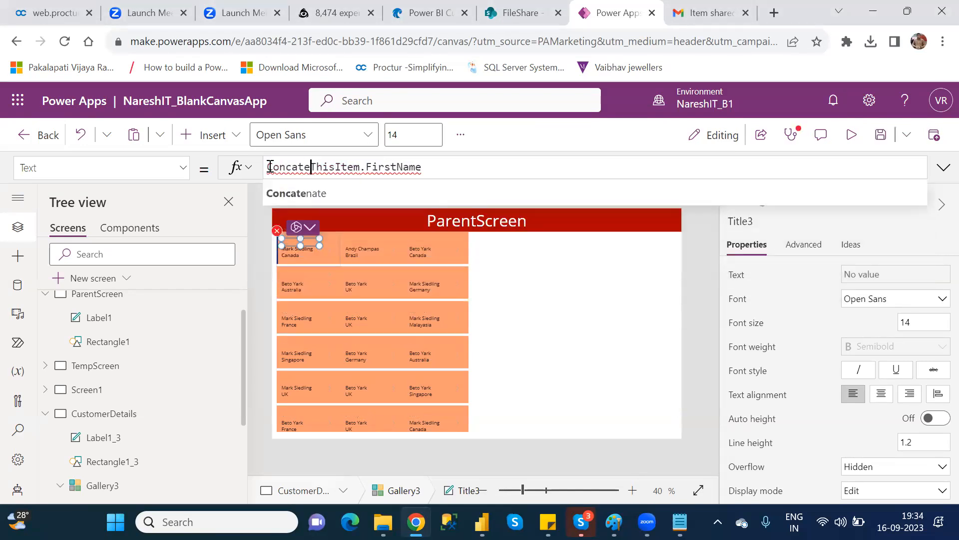
key(Tab)
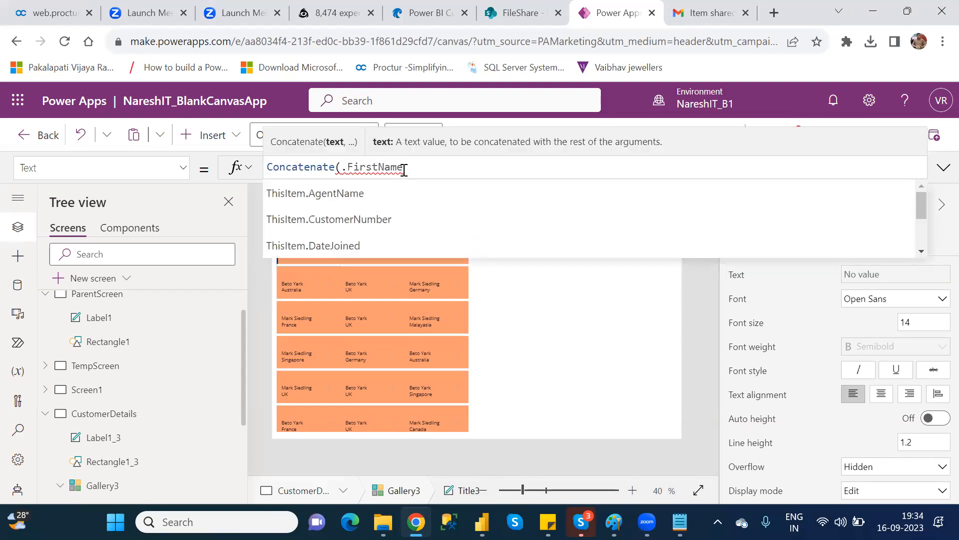
double_click(348, 167)
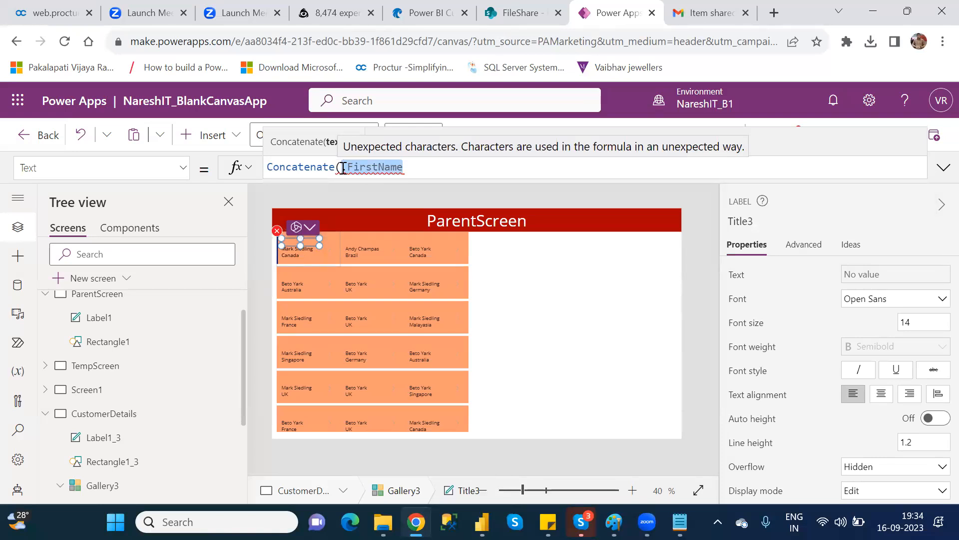
key(BackSpace)
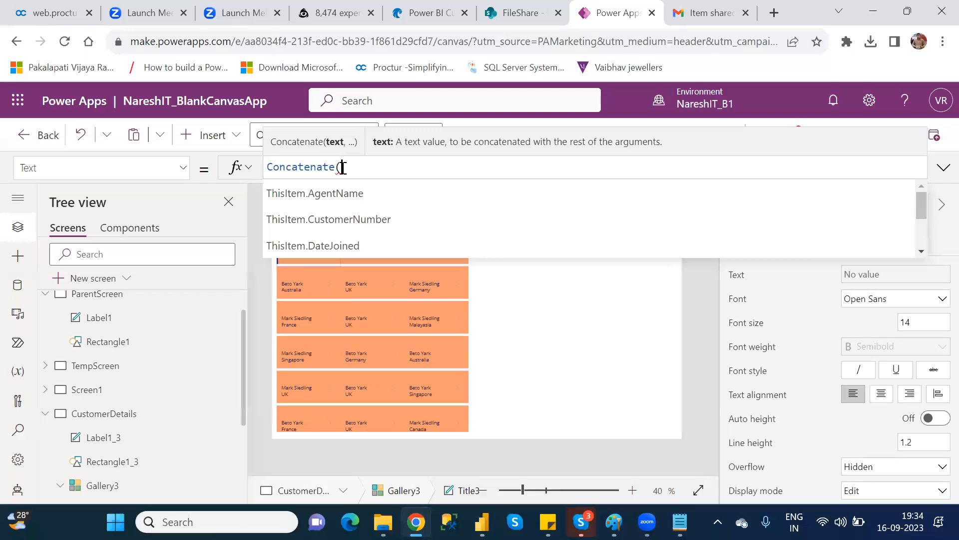
Step: Enter ThisItem.FirstName as the first argument of Title3's Concatenate formula, followed by a comma
text(This)
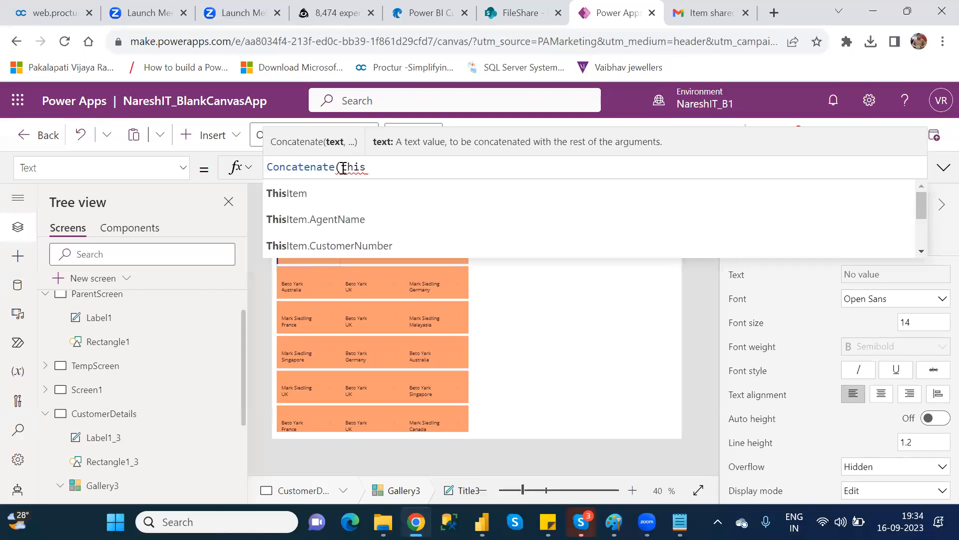
key(Down)
key(Down)
key(Down)
key(Down)
key(Down)
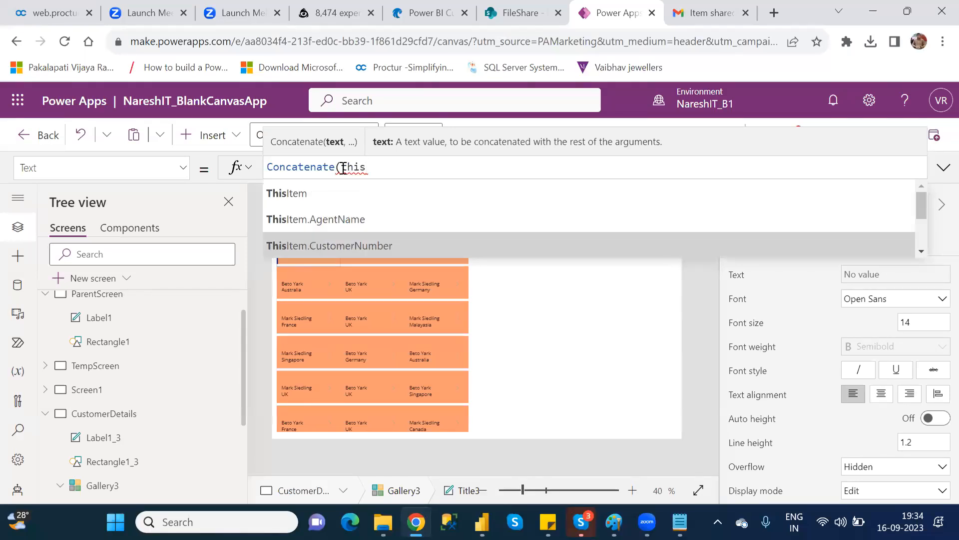
key(Down)
key(Up)
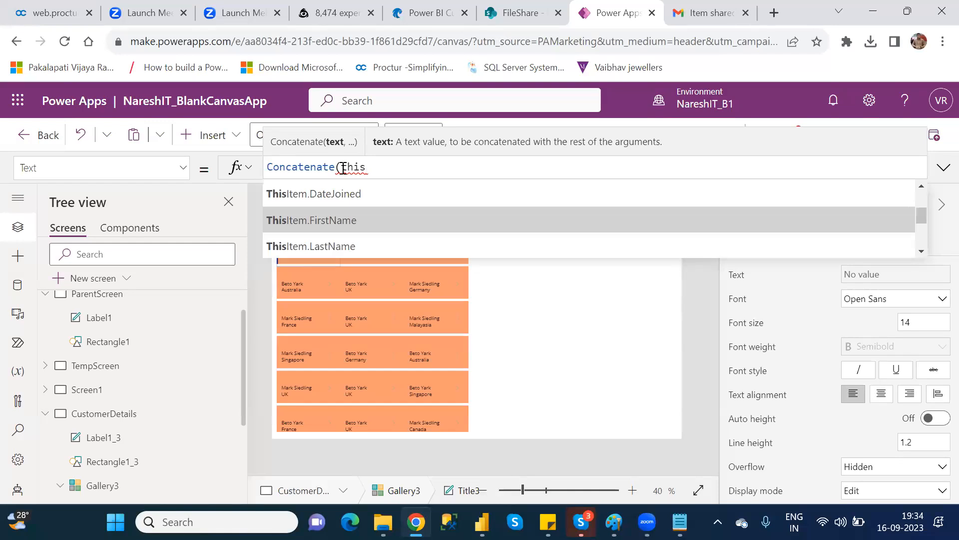
key(Tab)
text(, )
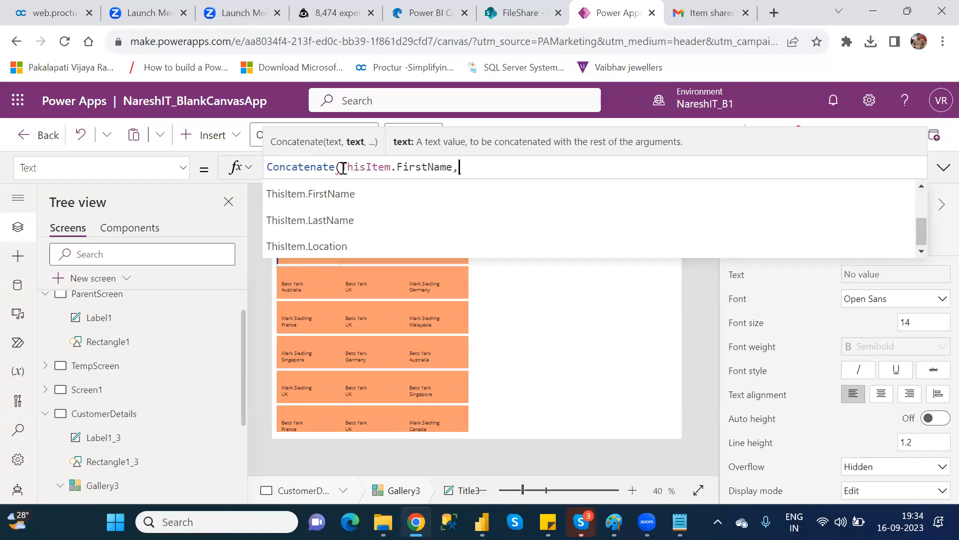
Step: Add ThisItem.LastName as the second argument of Title3's Concatenate formula and close the function
text(this)
key(Down)
key(Down)
key(Down)
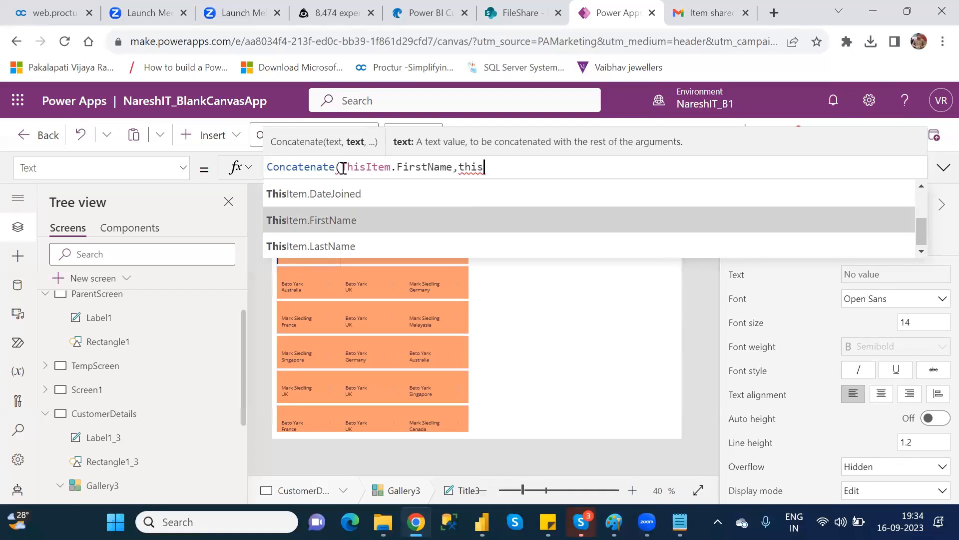
key(Tab)
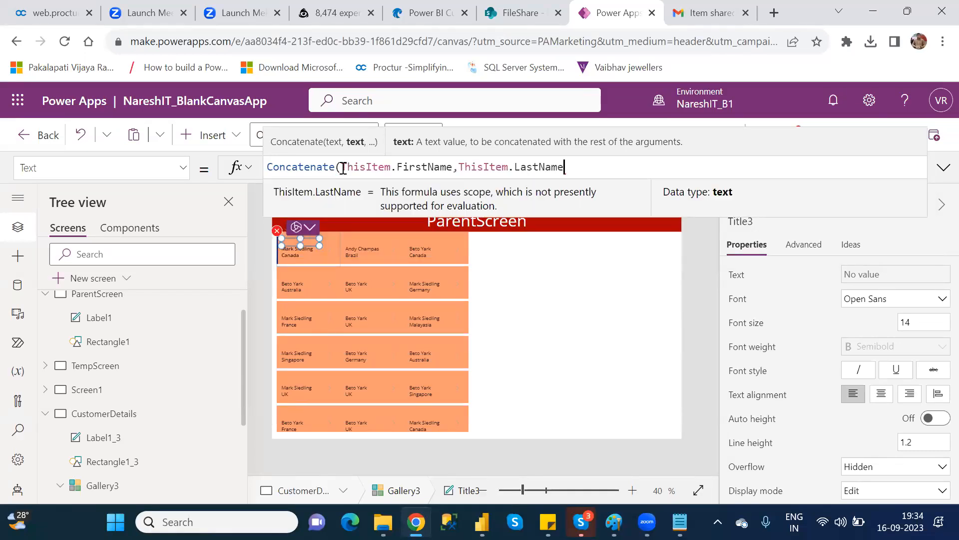
text())
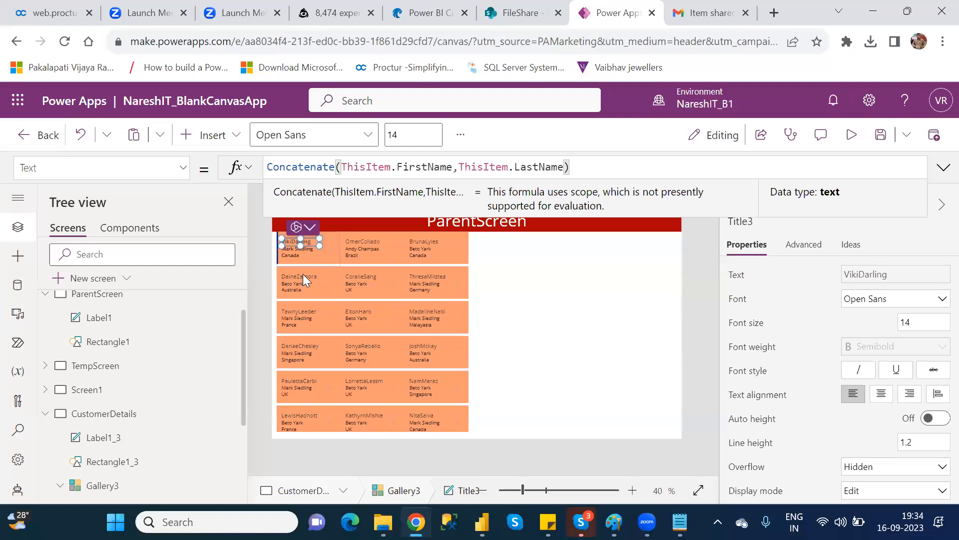
Step: Insert a " " argument between FirstName and LastName in Title3's Concatenate formula and leave the formula
click(461, 166)
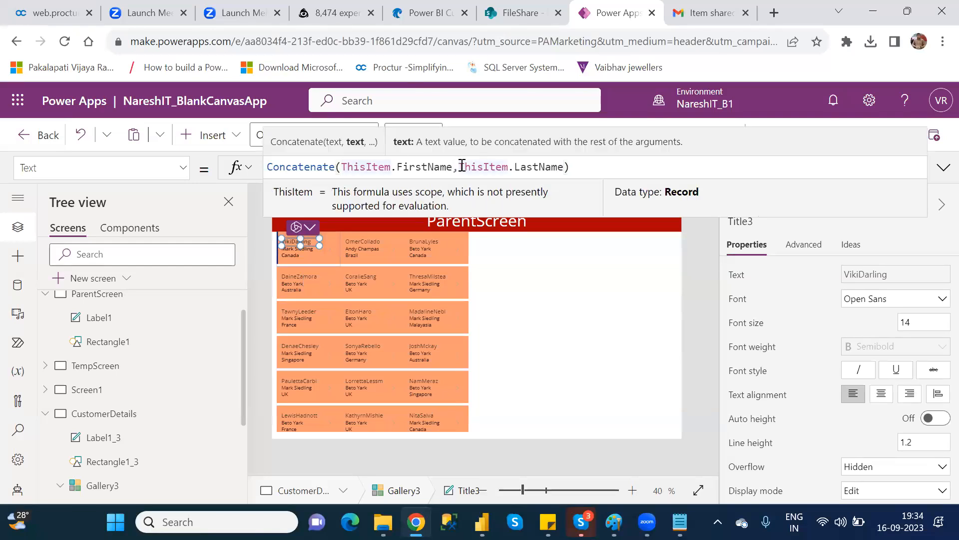
text(,)
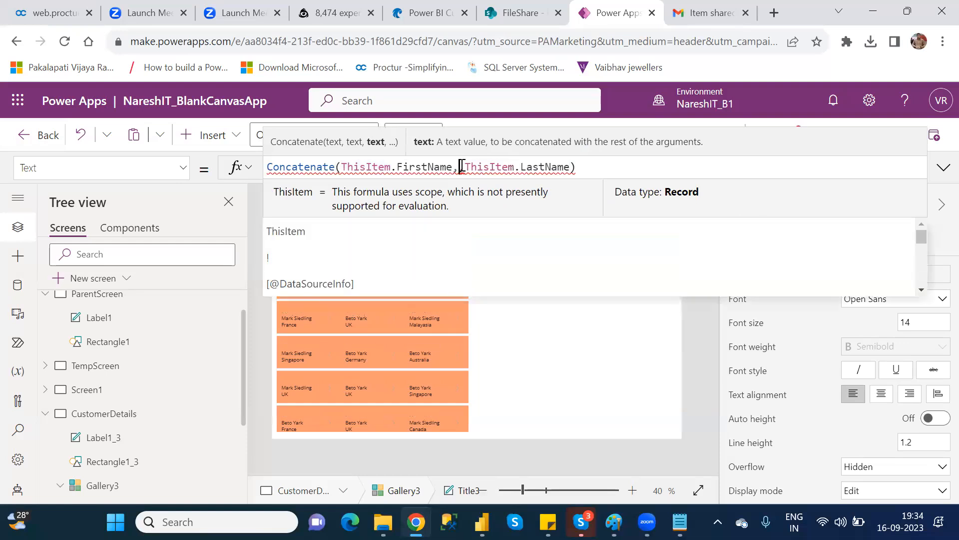
key(Left)
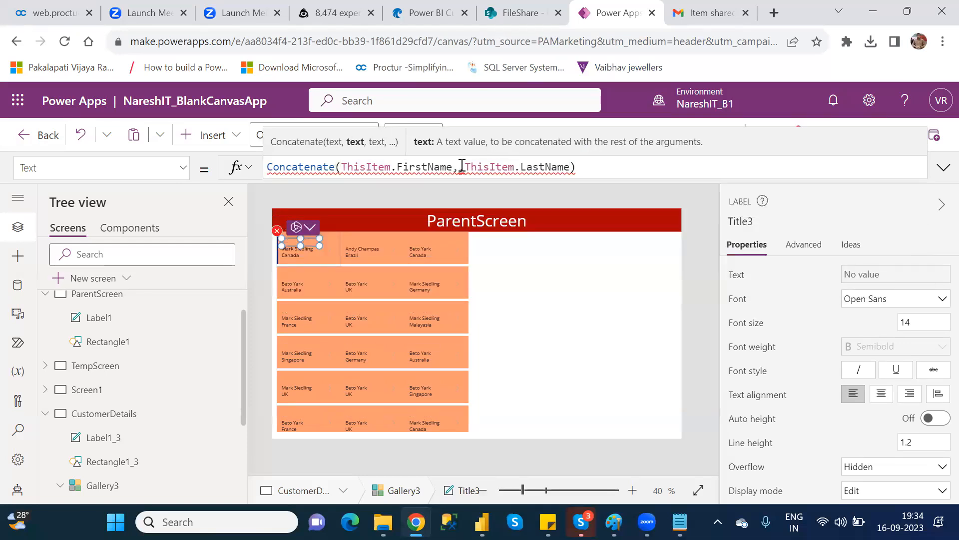
text("")
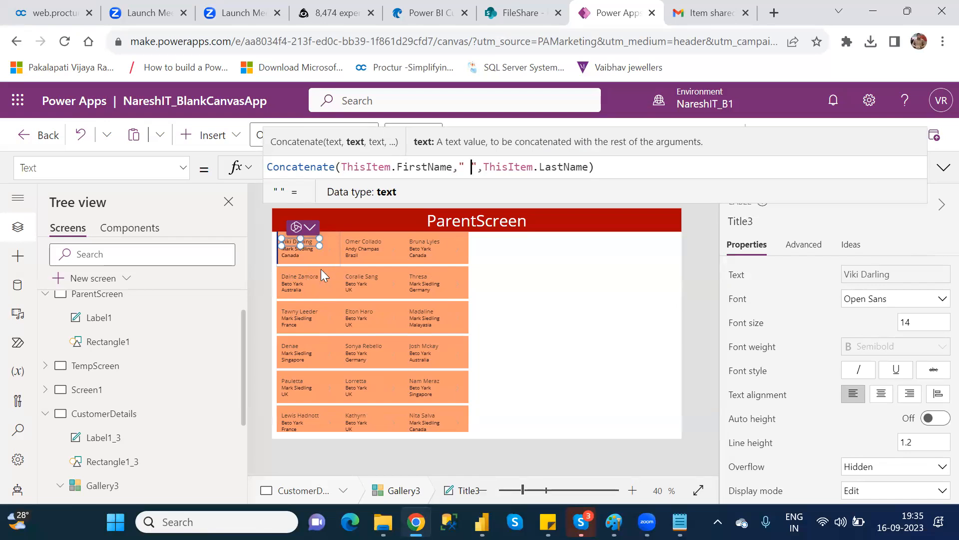
click(641, 168)
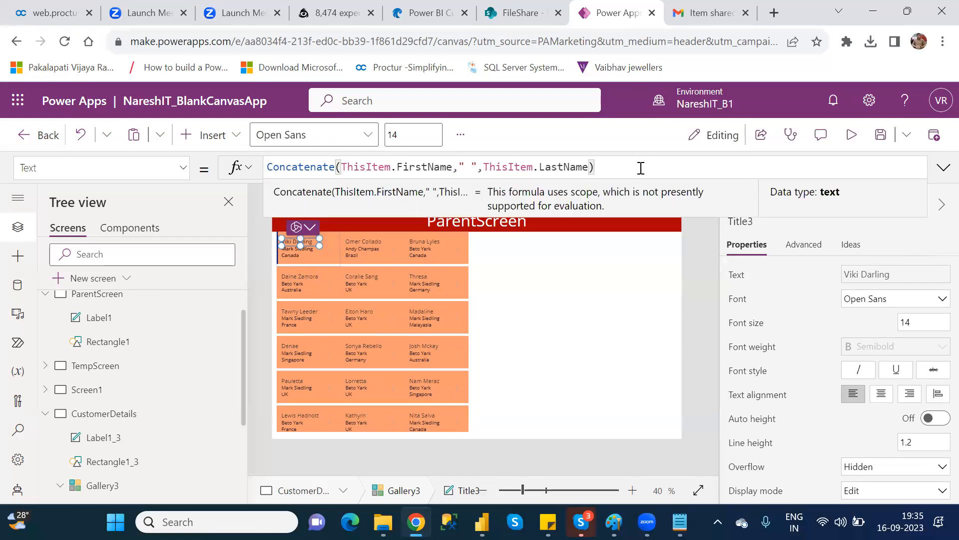
click(638, 283)
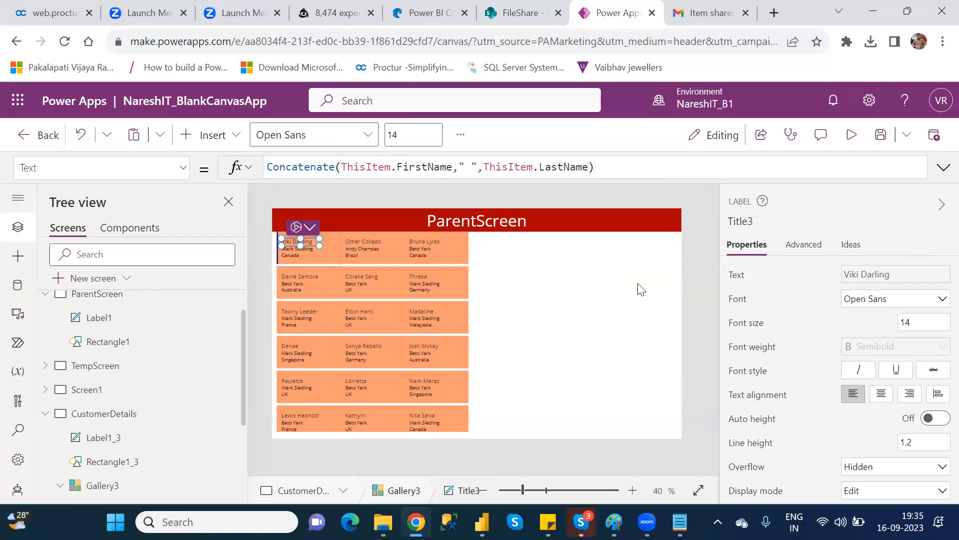
click(641, 290)
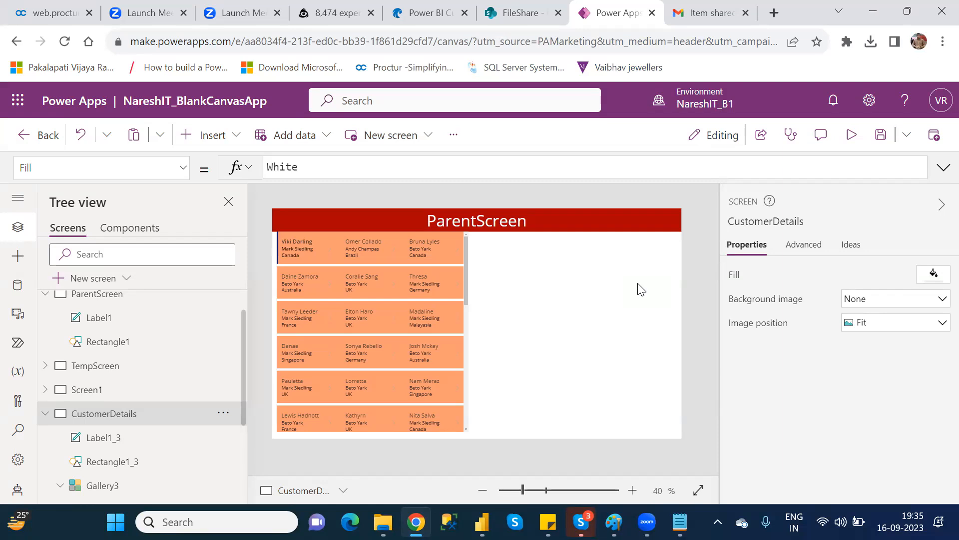
Step: Check the Title3 label's Text formula in the first gallery item and save the app
click(301, 240)
click(301, 239)
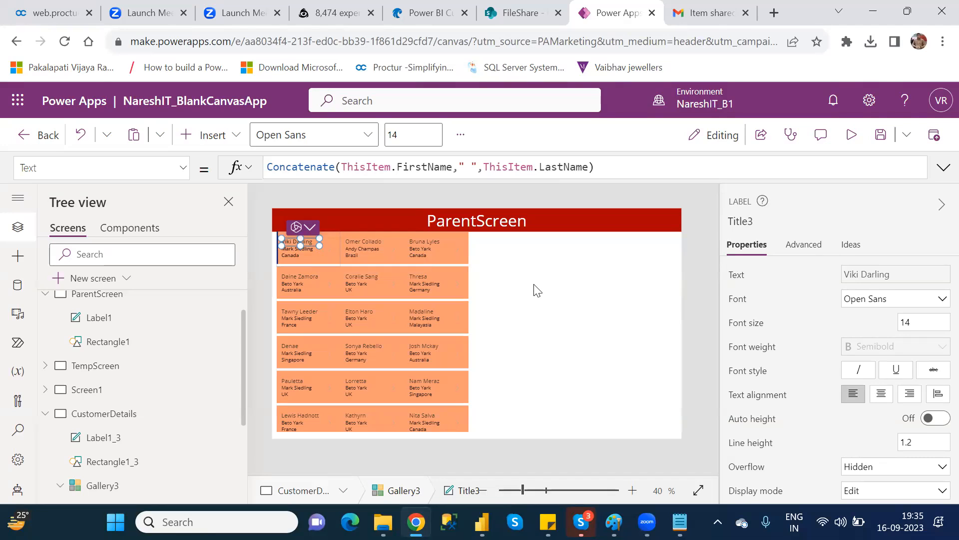
key(ctrl+s)
click(615, 263)
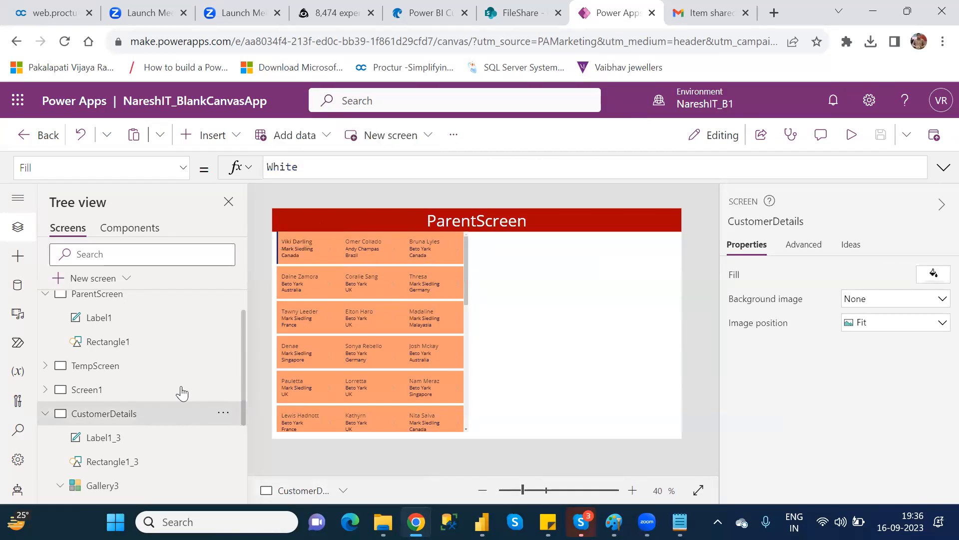
Step: Rename Screen1 as HomeScreen
click(127, 393)
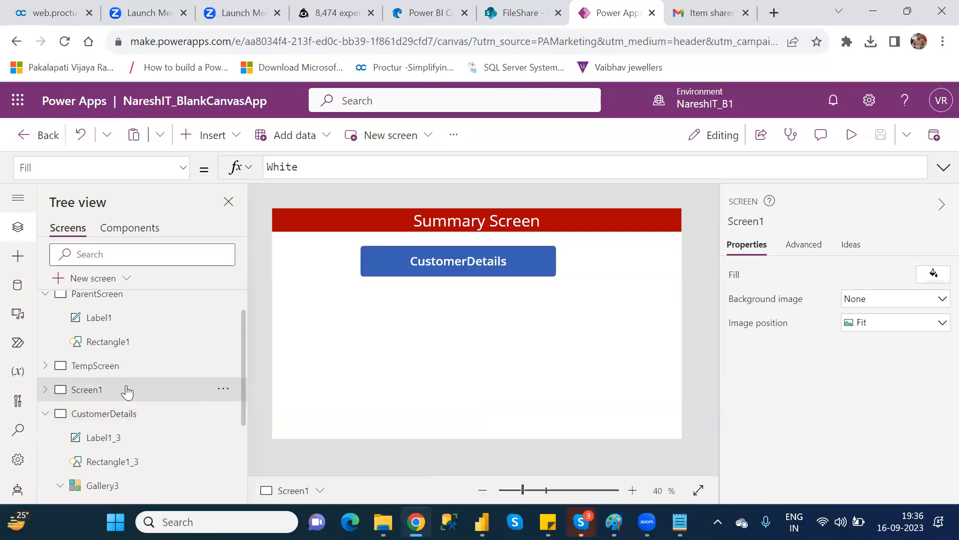
double_click(126, 390)
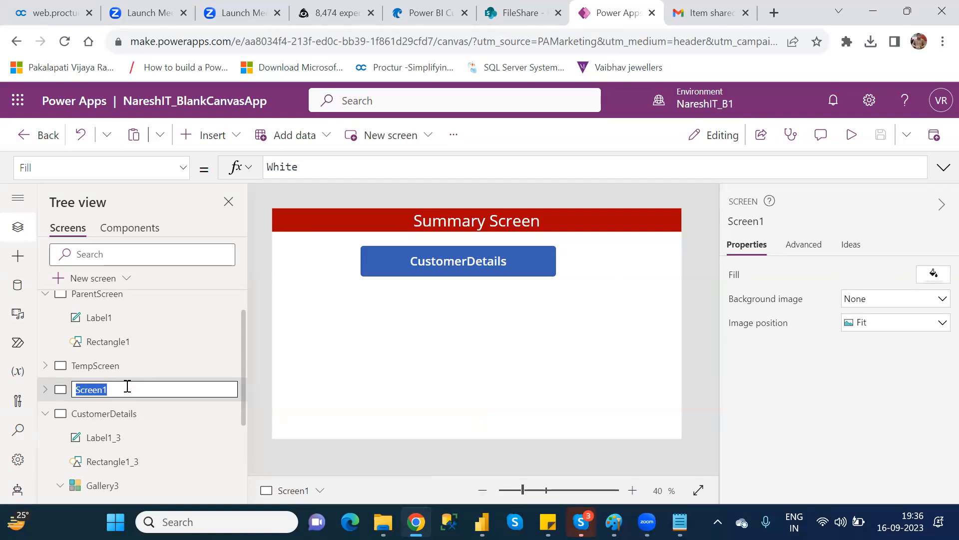
text(HomeScreen)
key(Return)
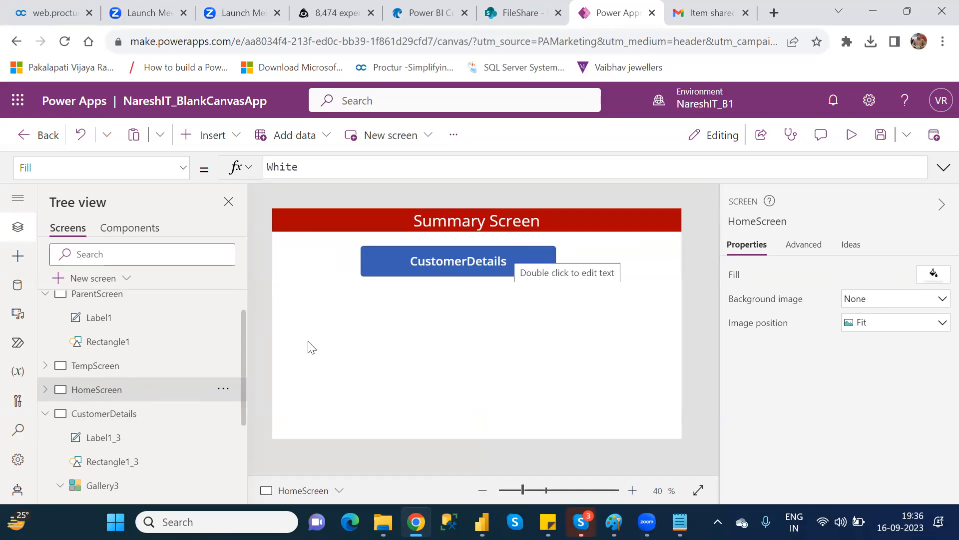
Step: Set the OnSelect formula of HomeScreen's CustomerDetails button to naviagte(CustomerDetails)
click(116, 423)
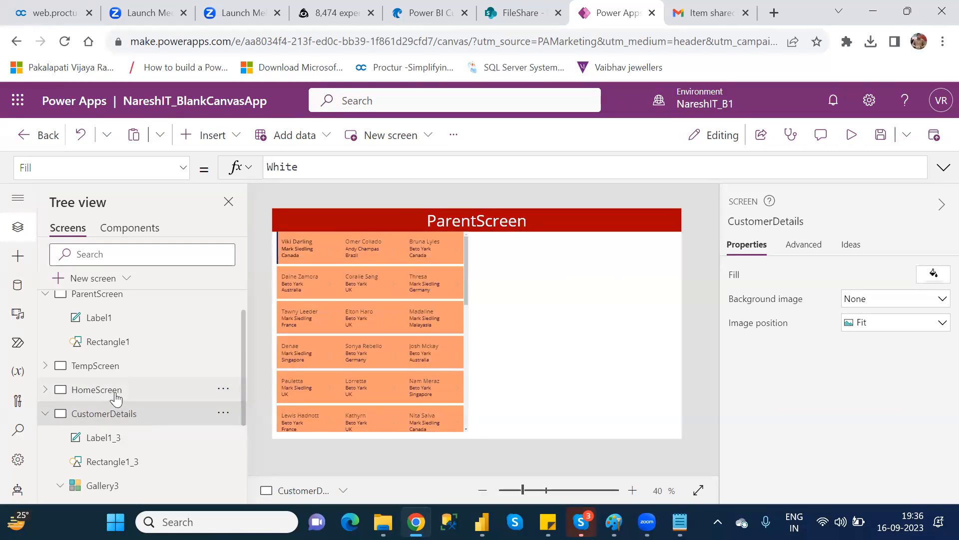
click(116, 397)
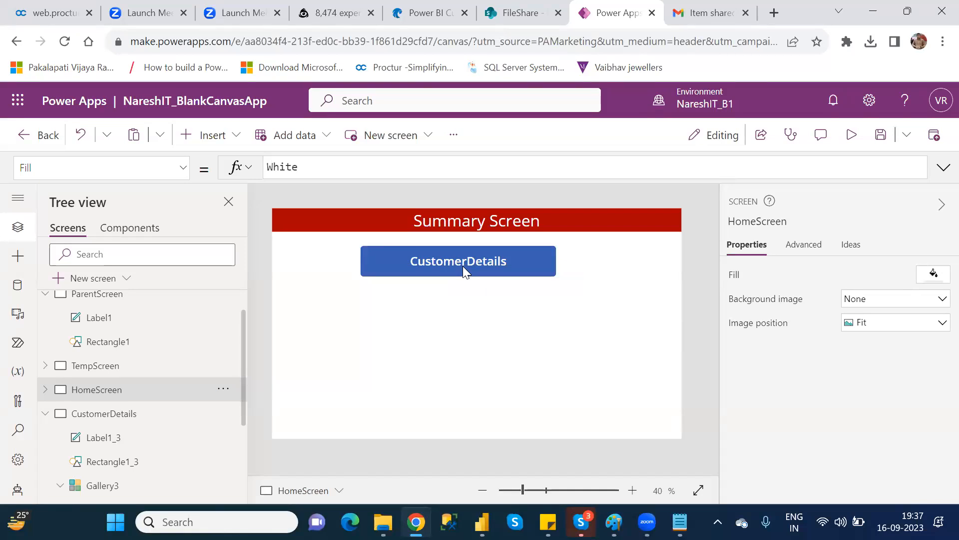
click(463, 266)
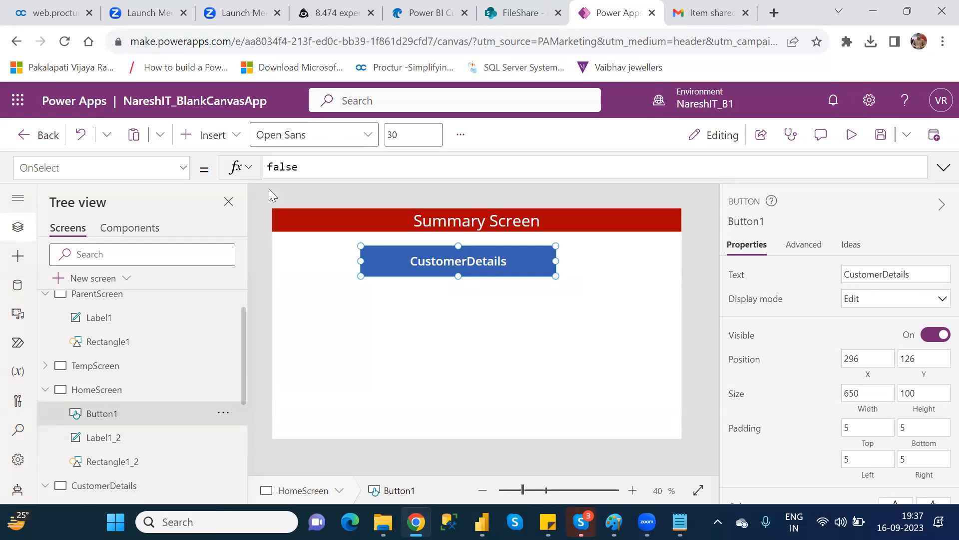
double_click(273, 166)
text(naviag)
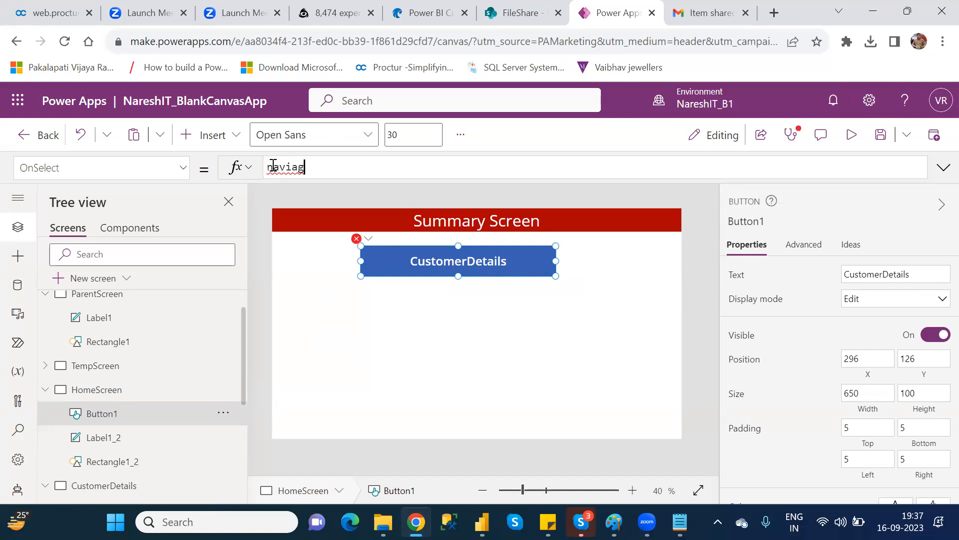
text(te()
text(cust)
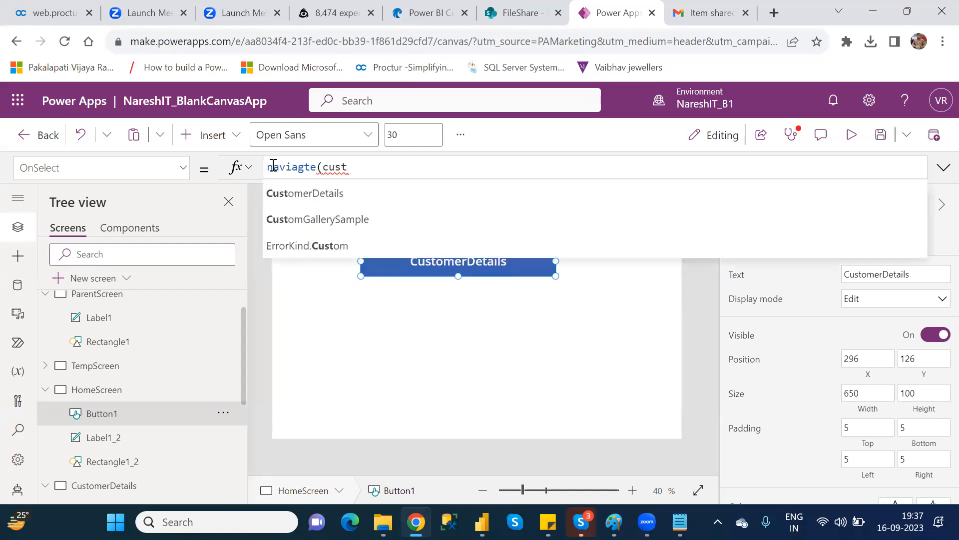
key(Down)
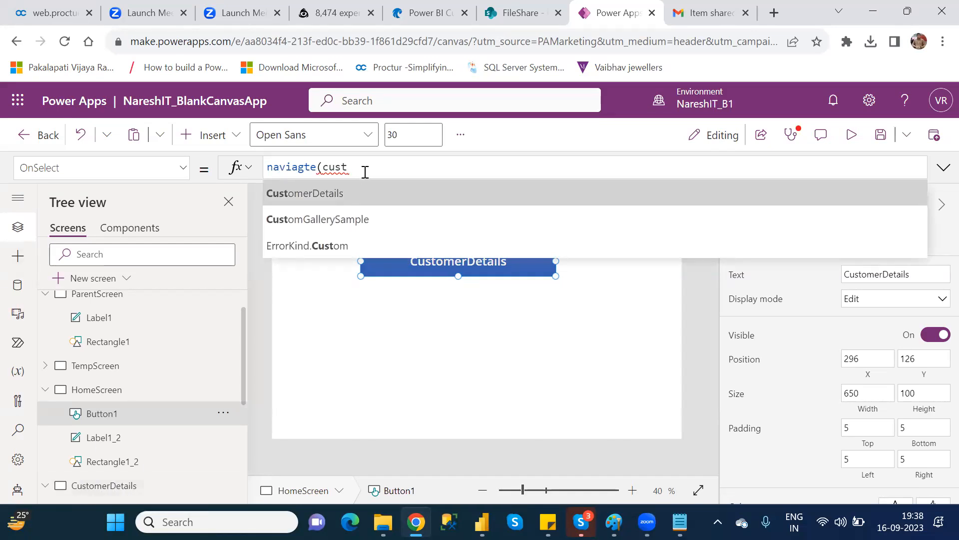
click(356, 191)
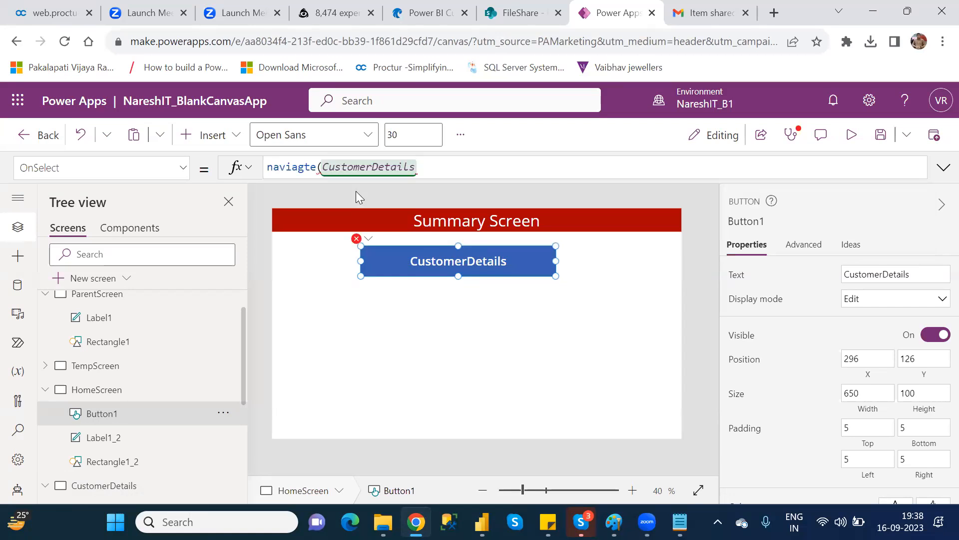
text())
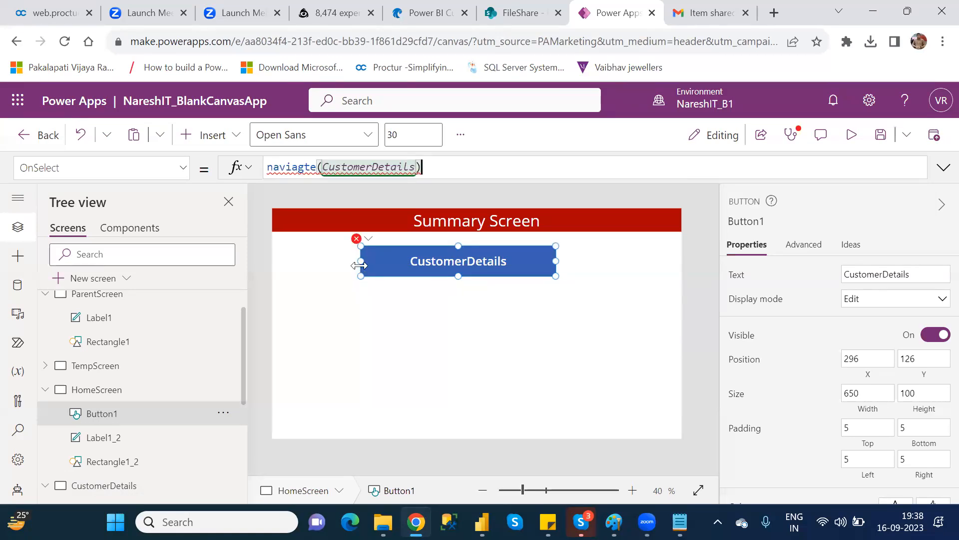
Step: Replace the OnSelect formula of HomeScreen's CustomerDetails button with Navigate(CustomerDetails)
click(414, 338)
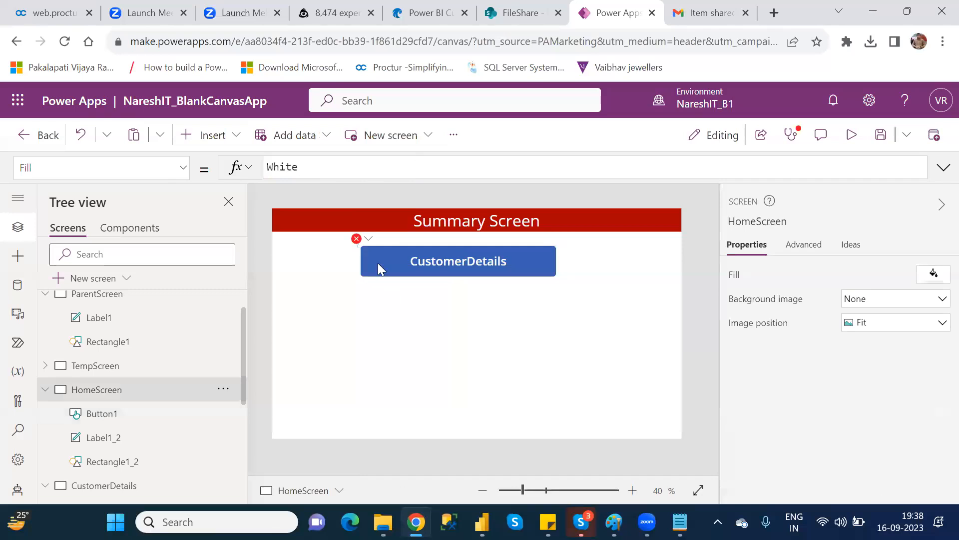
click(358, 239)
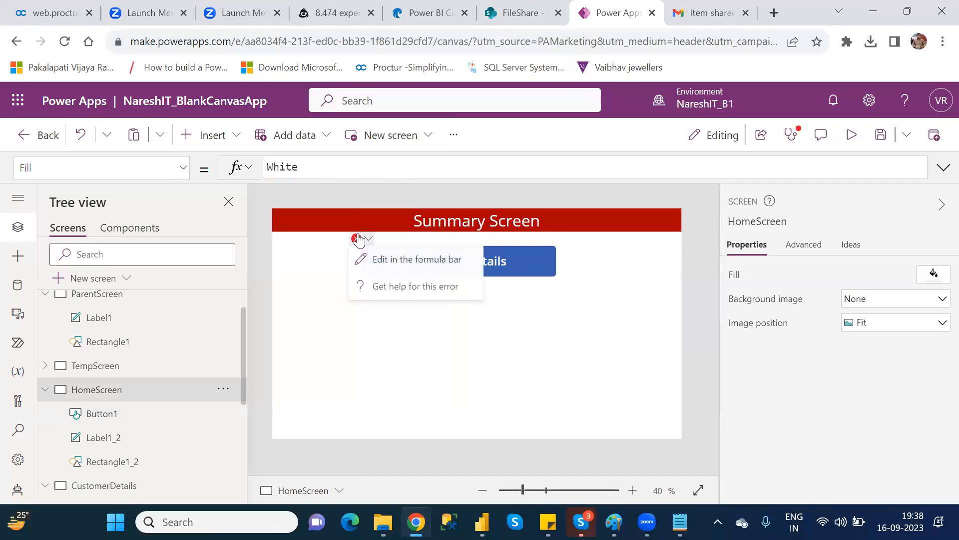
click(413, 260)
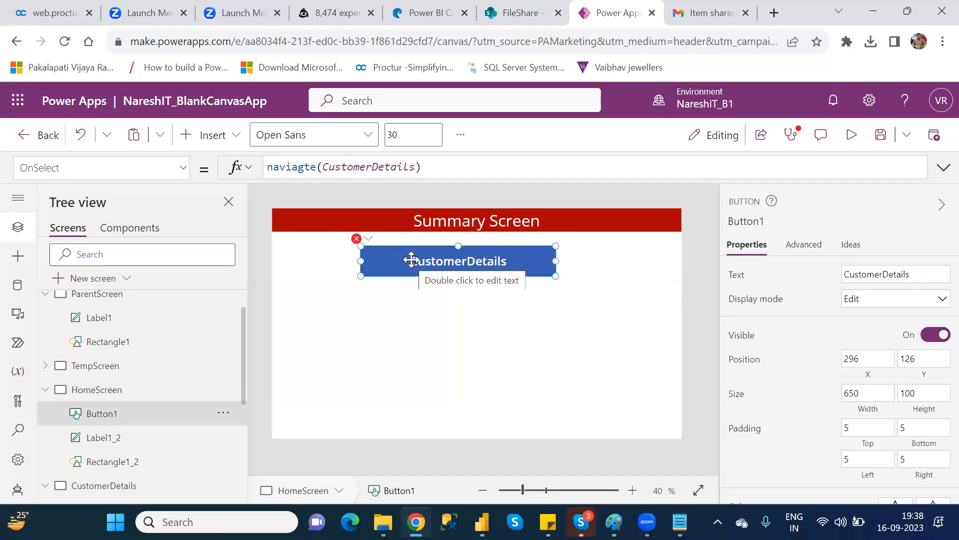
click(292, 165)
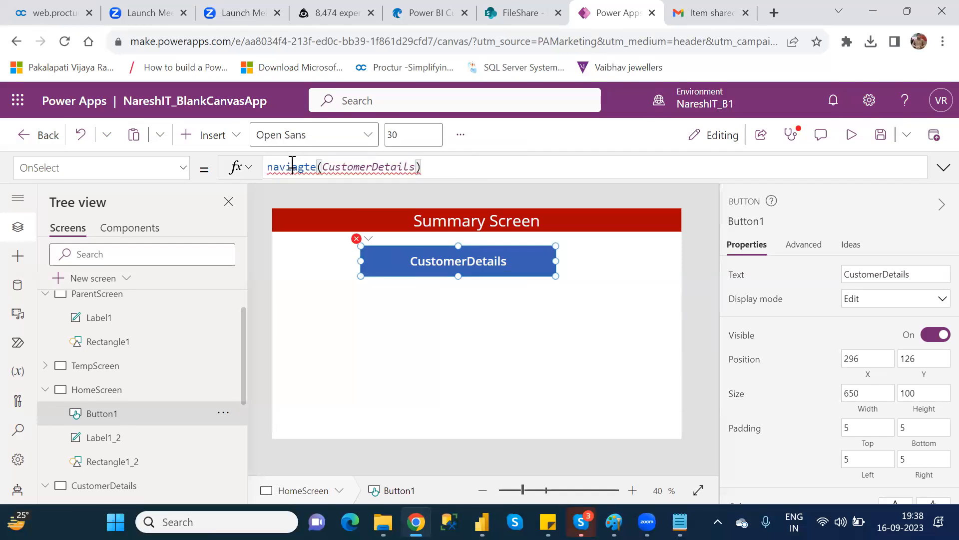
double_click(292, 165)
drag(450, 171, 245, 168)
text(na)
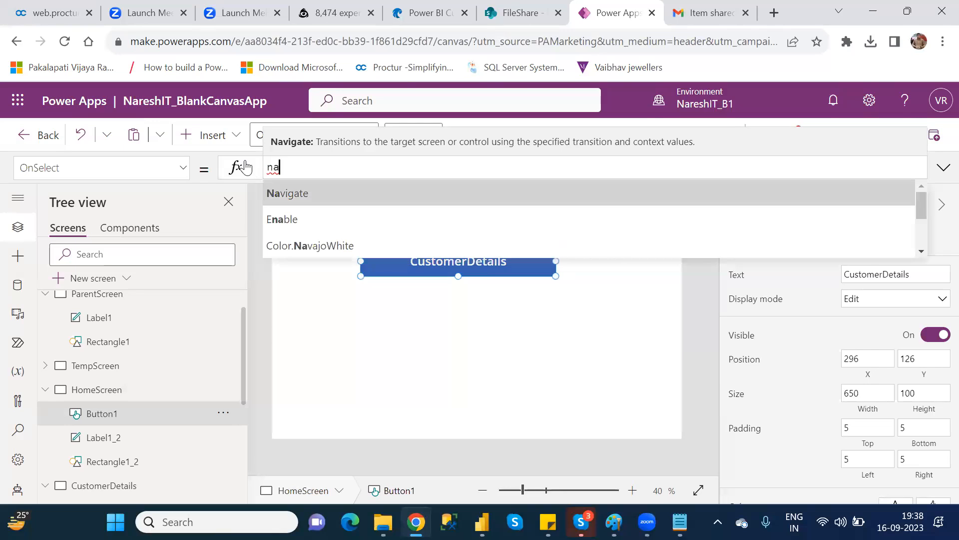
key(Tab)
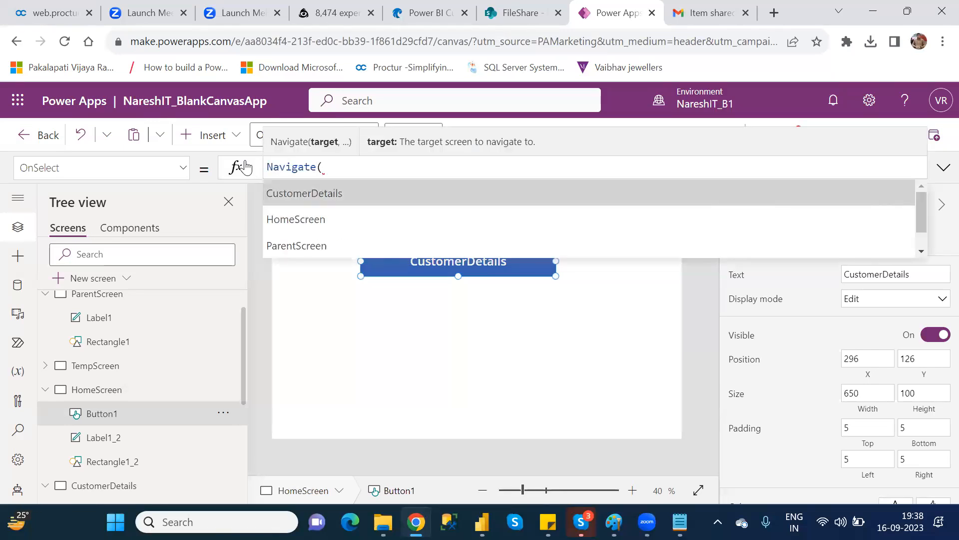
key(Tab)
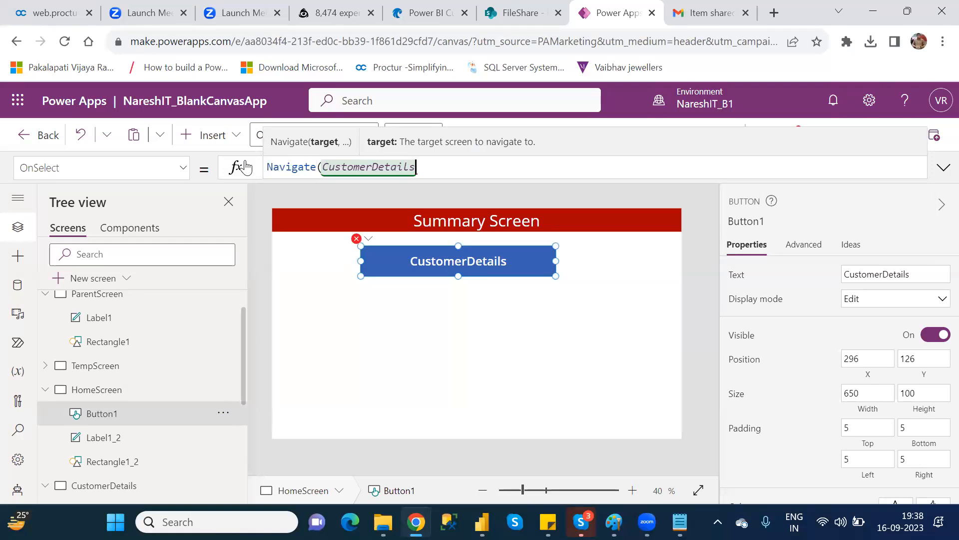
text())
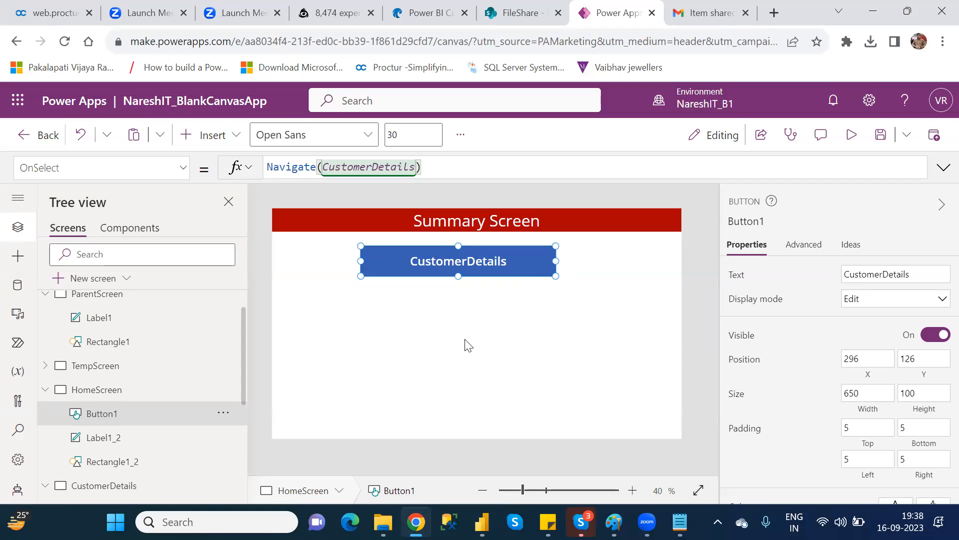
Step: Preview the app, test the CustomerDetails button's navigation, and return to editing
click(852, 138)
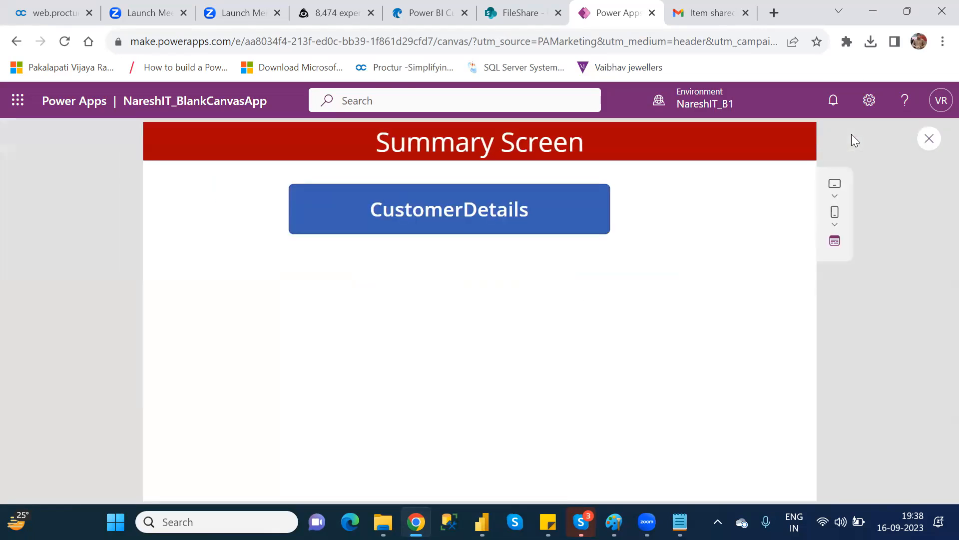
click(487, 198)
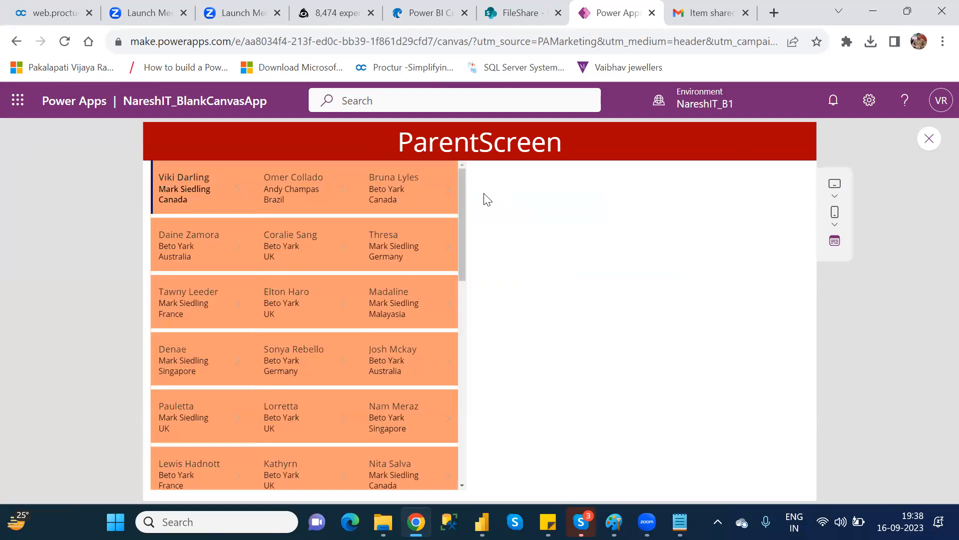
click(930, 139)
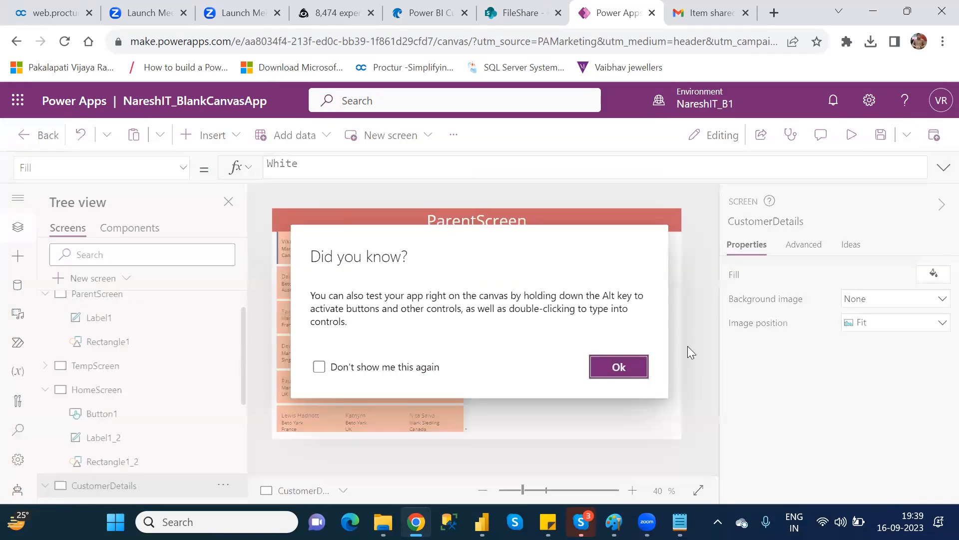
click(628, 368)
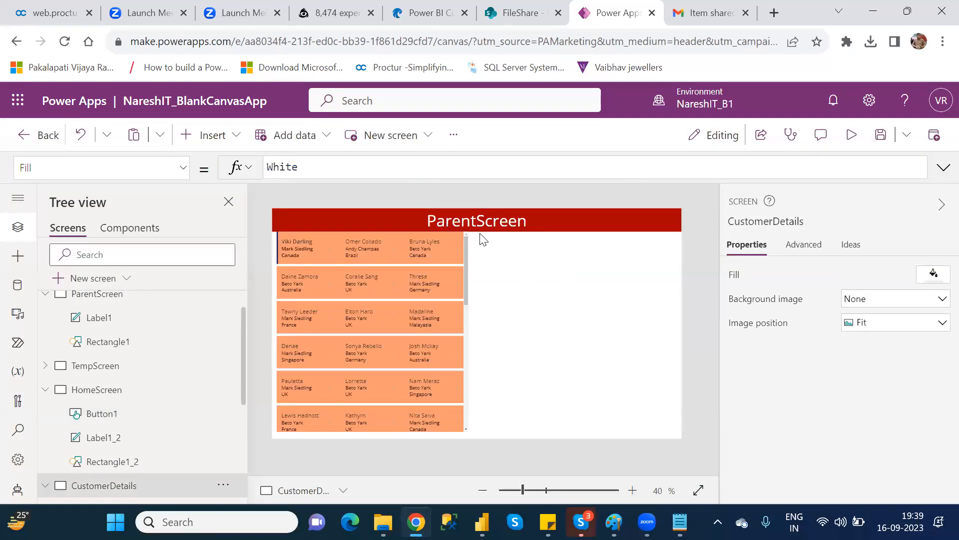
Step: Change the header label text on the CustomerDetails screen to "Customer Details Screen"
click(471, 218)
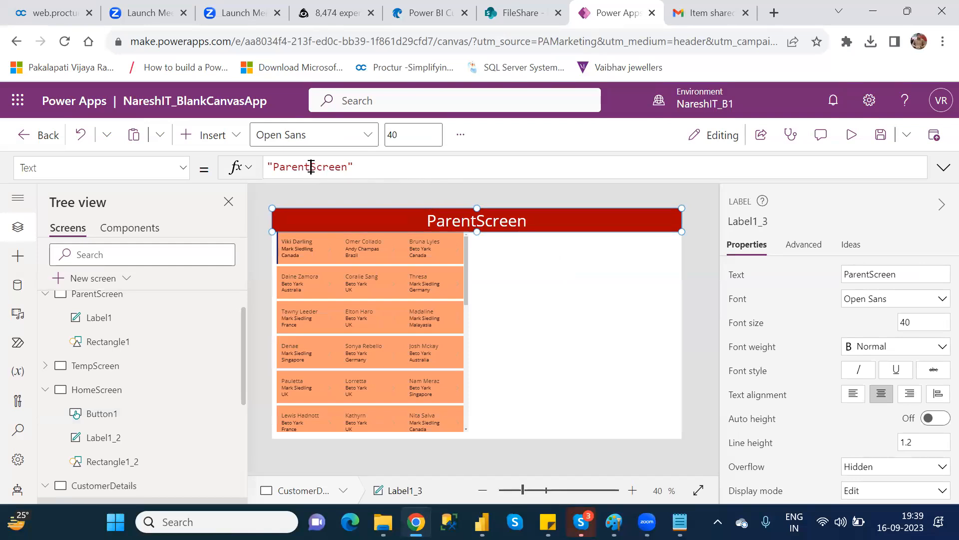
drag(310, 166, 272, 166)
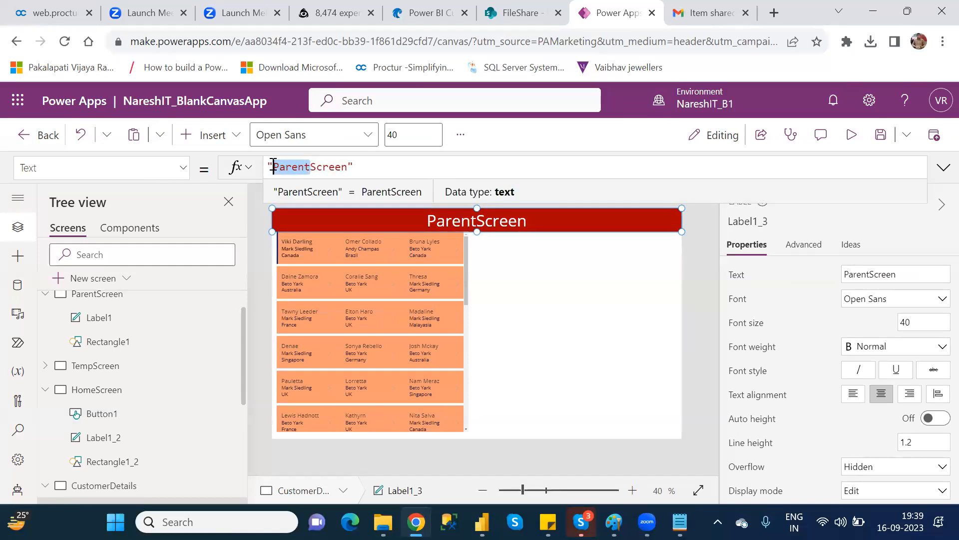
text(Customer Details)
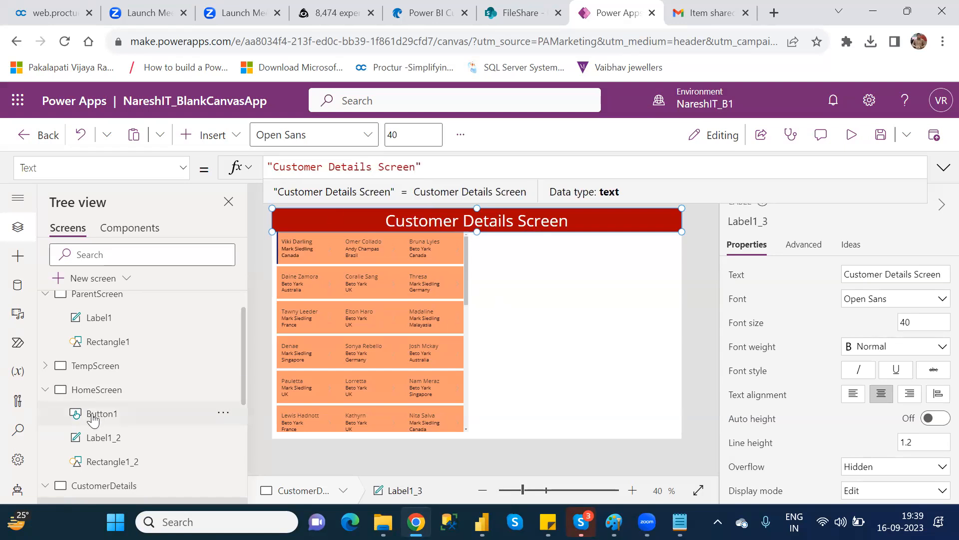
Step: Test HomeScreen's CustomerDetails button directly on the editing canvas and save the app
click(100, 399)
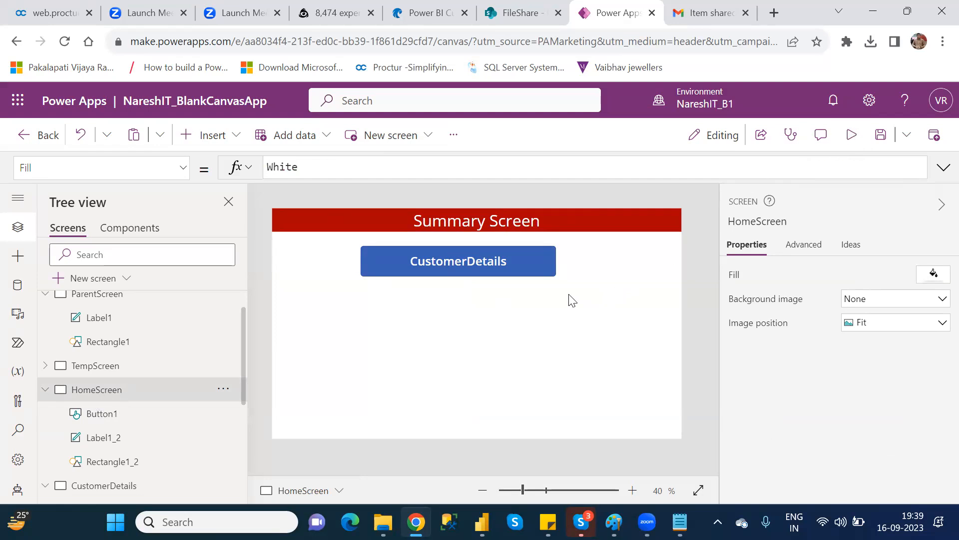
alt+click(495, 262)
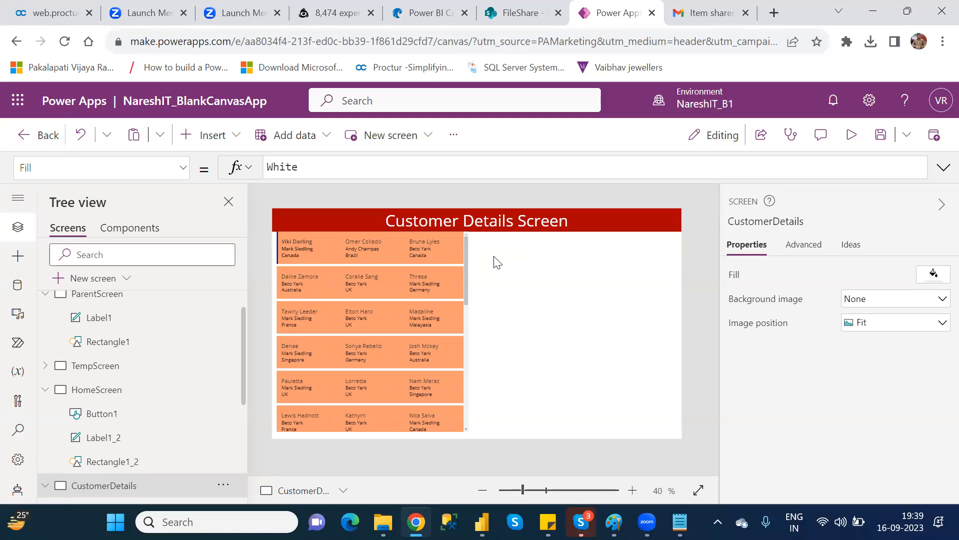
key(ctrl+s)
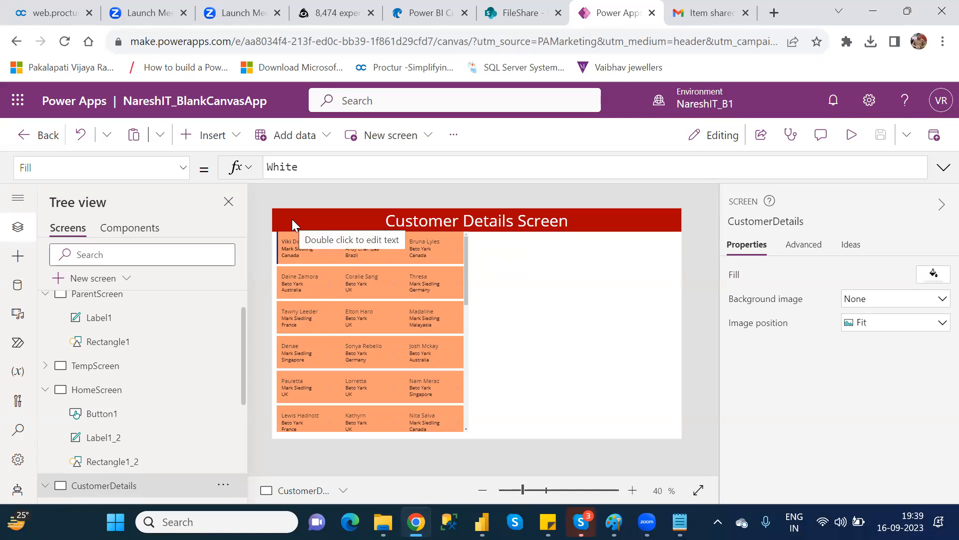
Step: Compare HomeScreen with the CustomerDetails screen, test the button's navigation in a preview started from HomeScreen, and close the preview
click(111, 394)
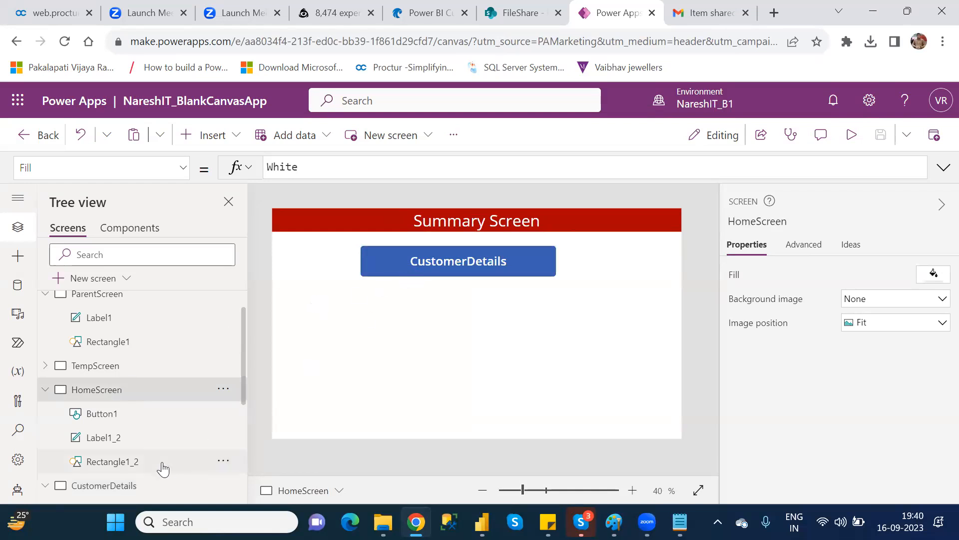
click(127, 491)
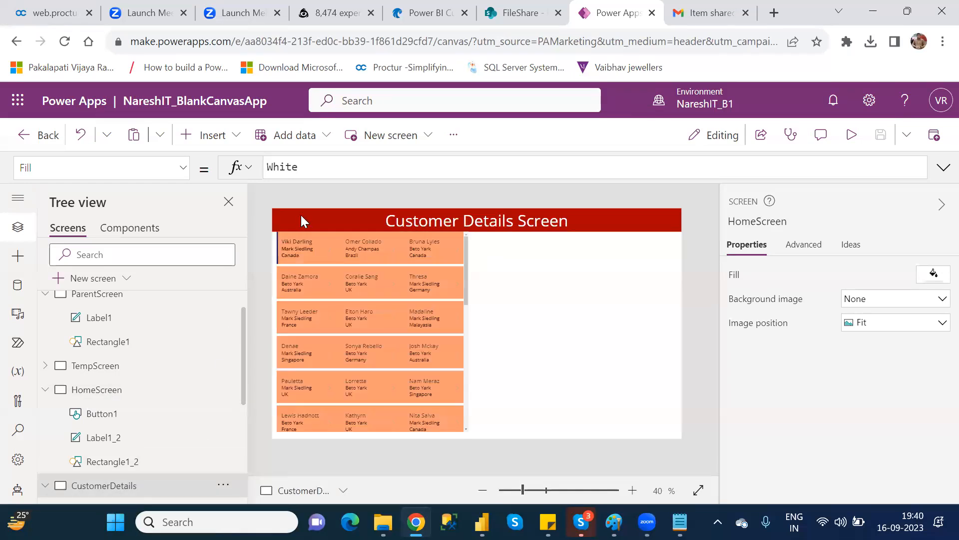
click(408, 222)
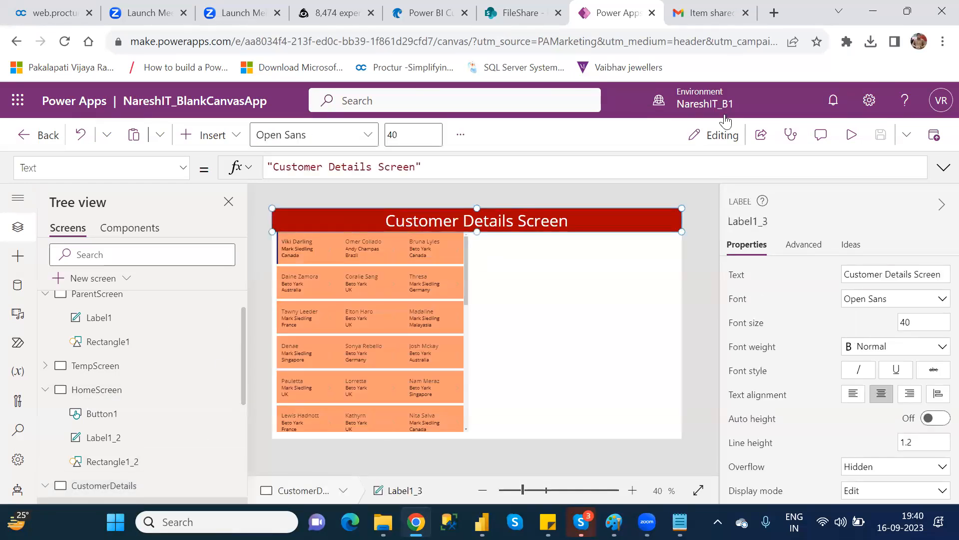
click(116, 391)
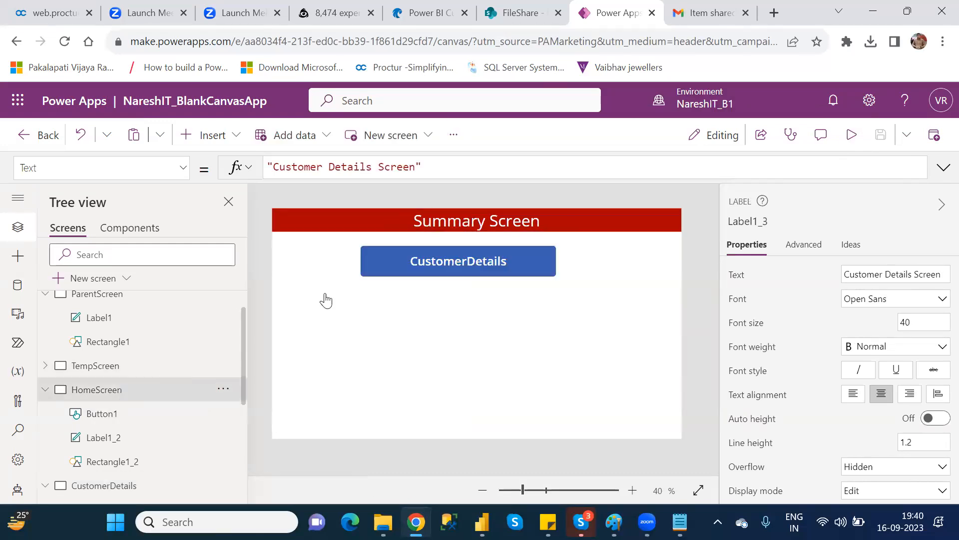
click(851, 135)
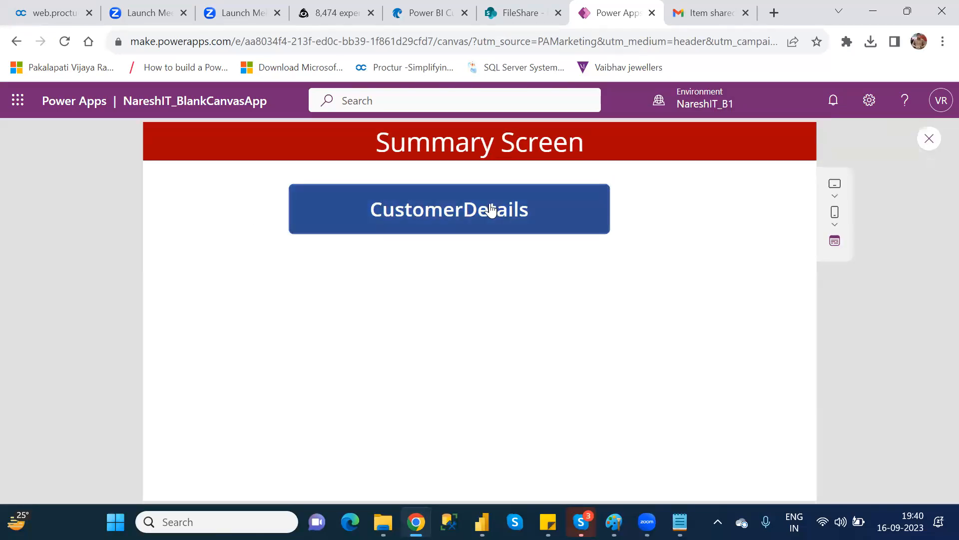
click(491, 210)
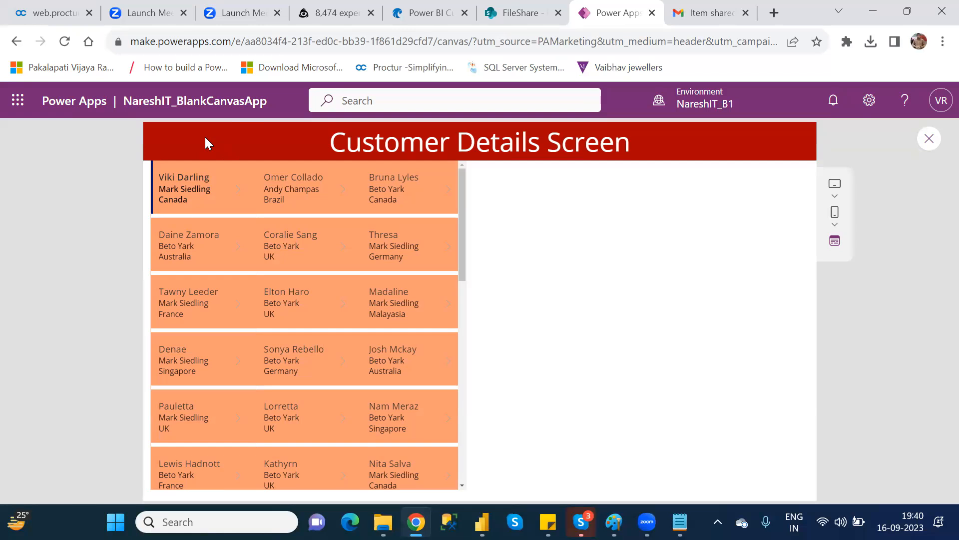
click(929, 140)
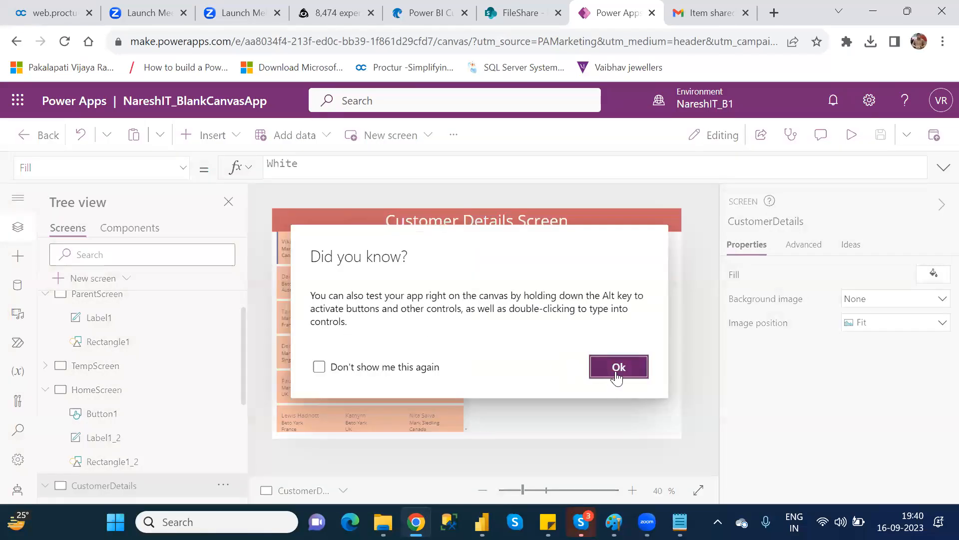
click(618, 369)
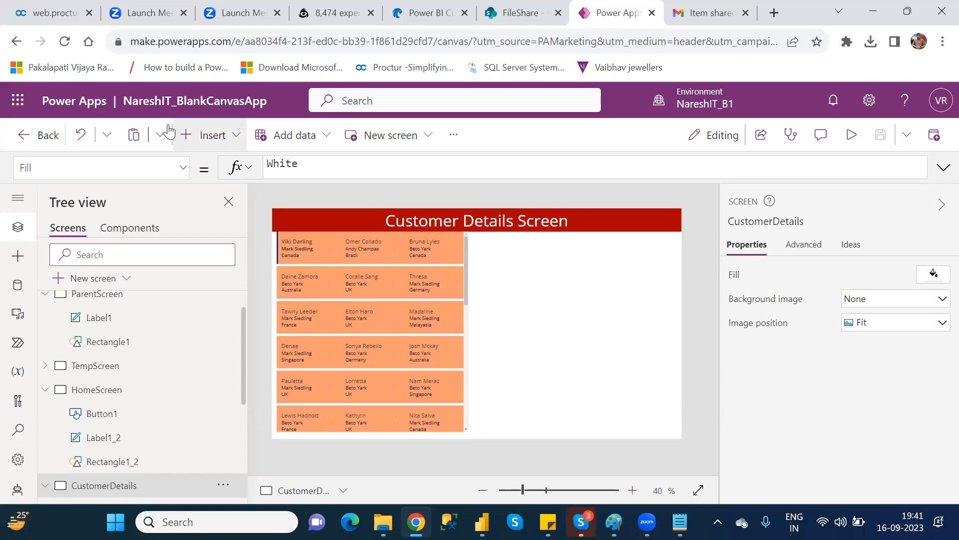
Step: Insert a Left icon on the CustomerDetails screen and place it at the left end of the header, at X 0, Y 7
click(203, 149)
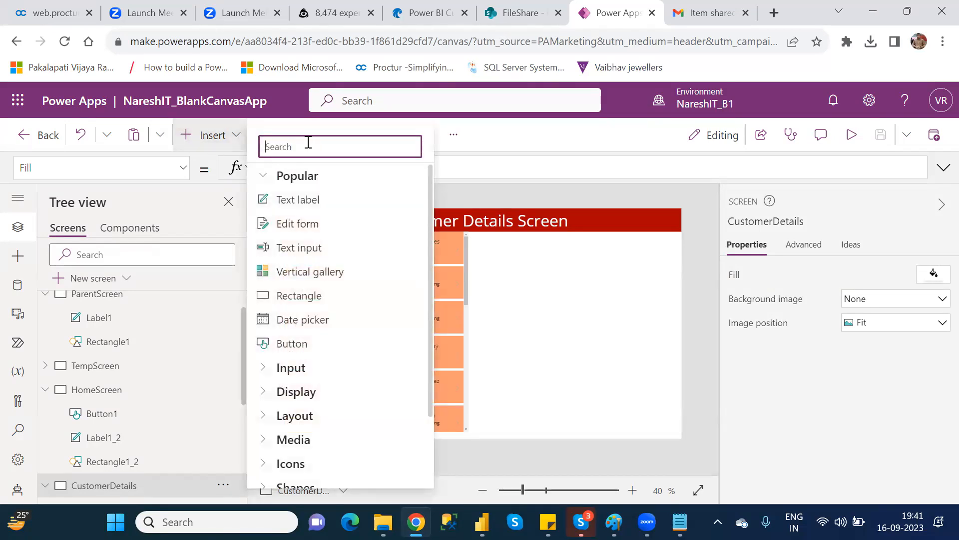
text(left)
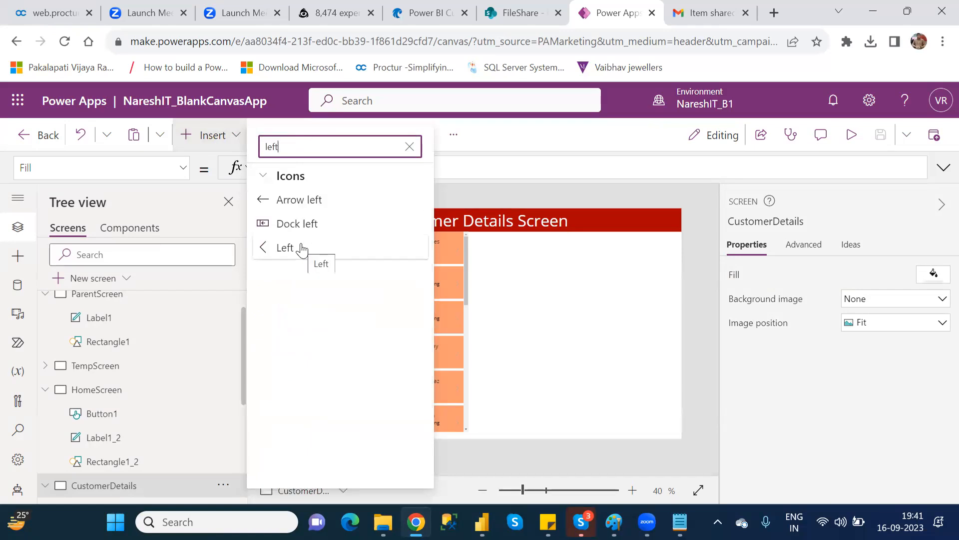
click(302, 248)
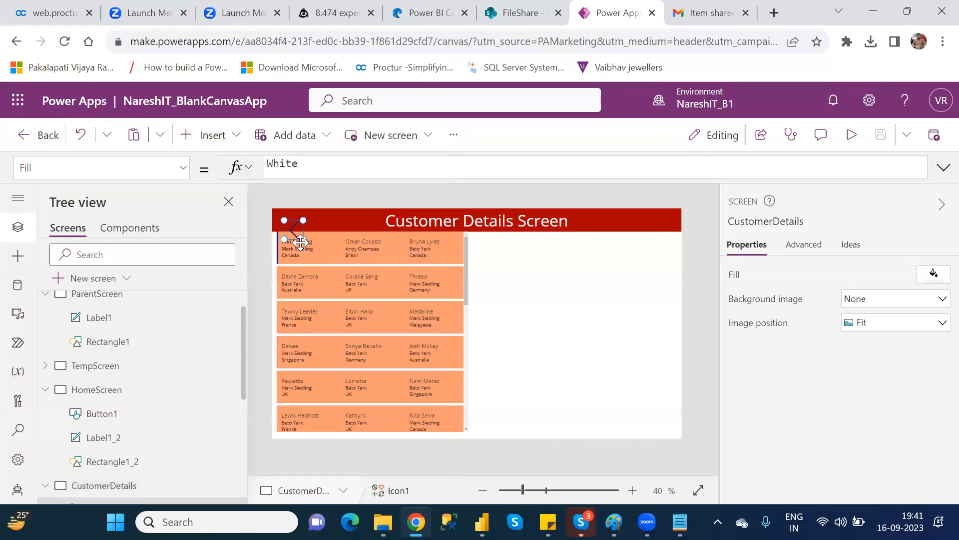
drag(300, 243, 284, 222)
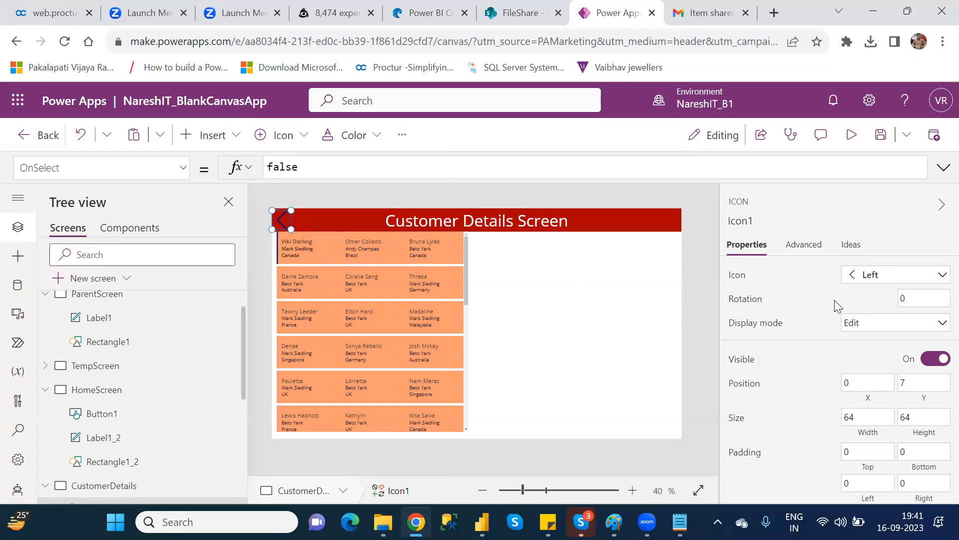
Step: Try a 90-degree rotation on the header's Left icon and reset its rotation to 0
click(905, 298)
key(BackSpace)
text(90)
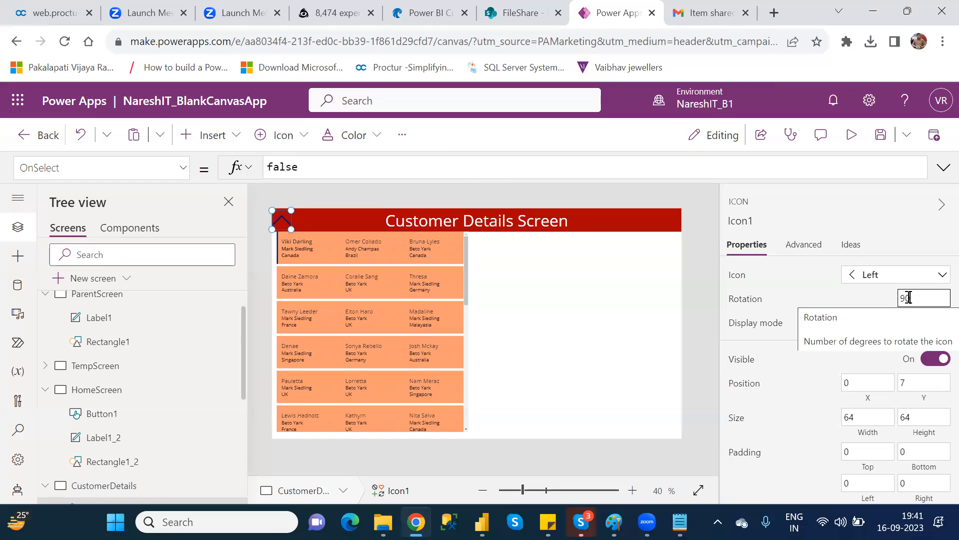
key(BackSpace)
key(BackSpace)
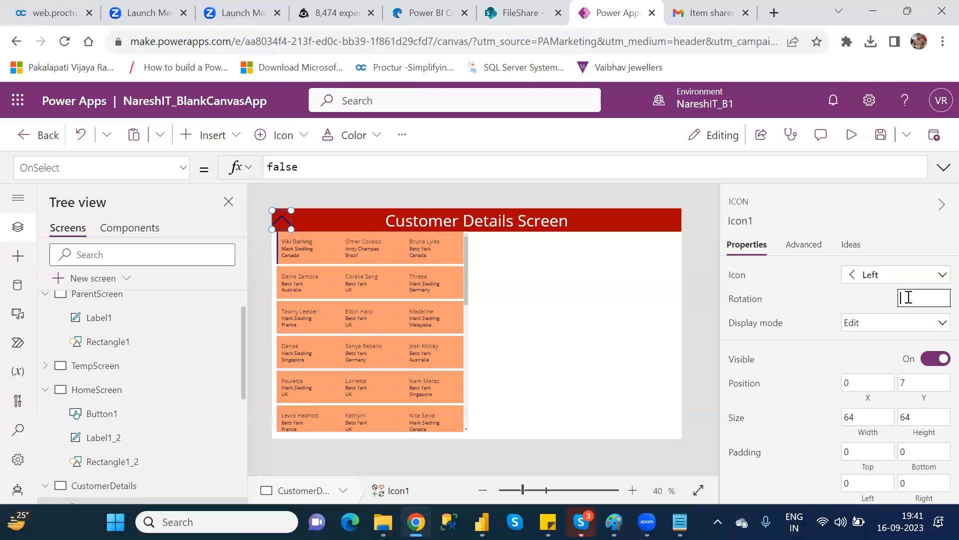
text(0)
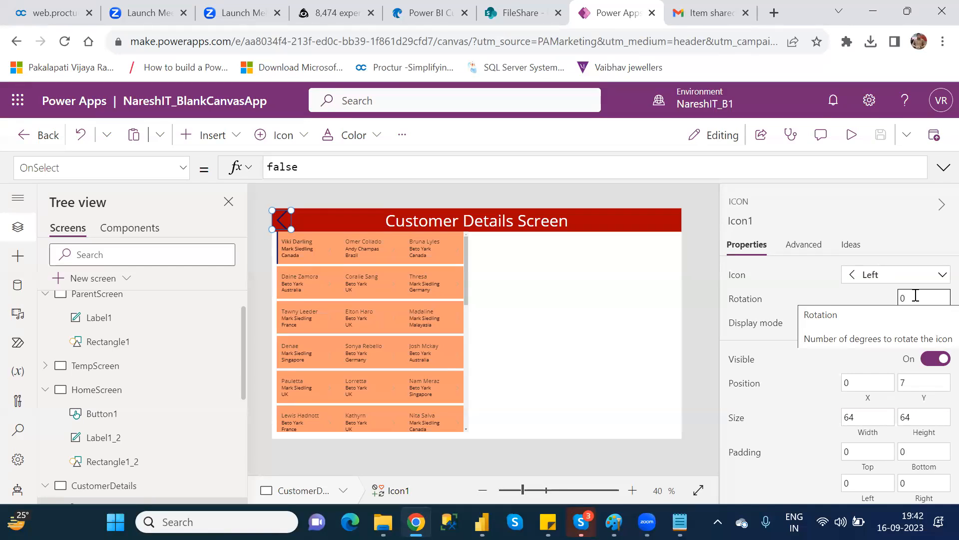
Step: Try a 270-degree rotation on the header's Left icon and set the rotation back to 0
key(BackSpace)
text(270)
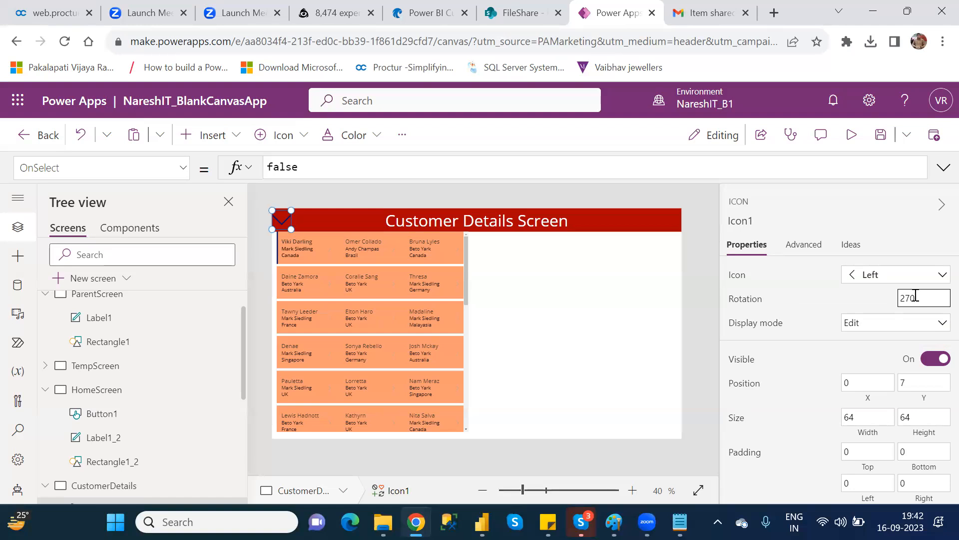
key(BackSpace)
key(BackSpace)
key(BackSpace)
text(0)
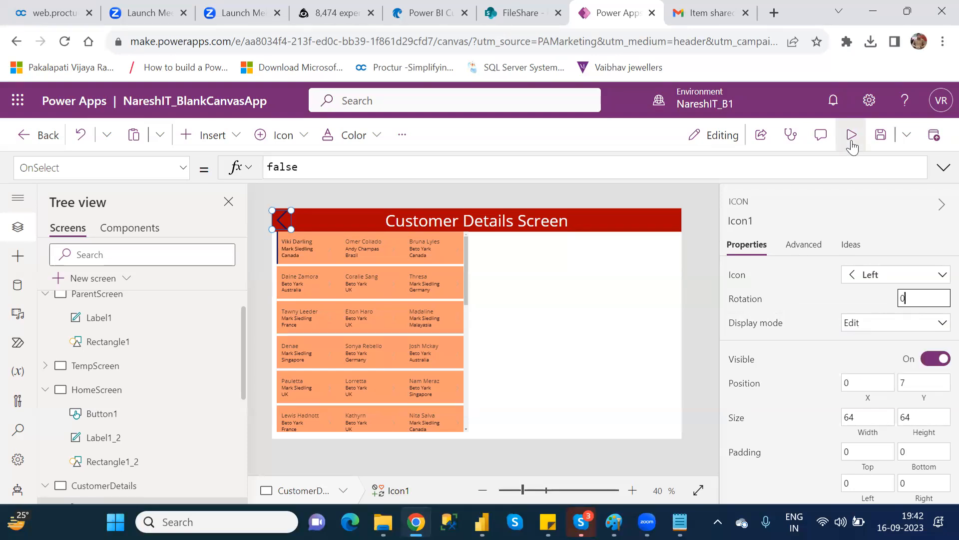
Step: Preview the CustomerDetails screen with its header icon, then close the preview and dismiss the tip
key(F5)
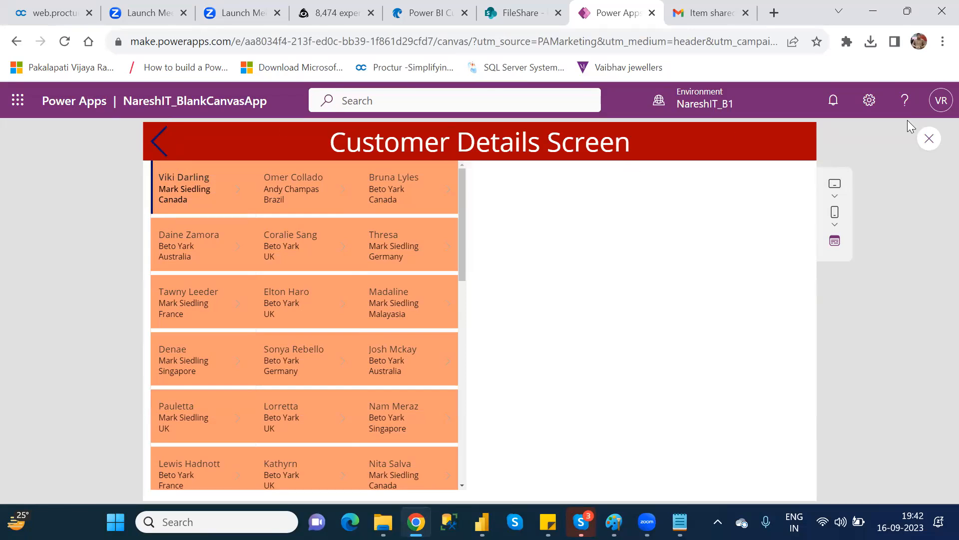
click(932, 142)
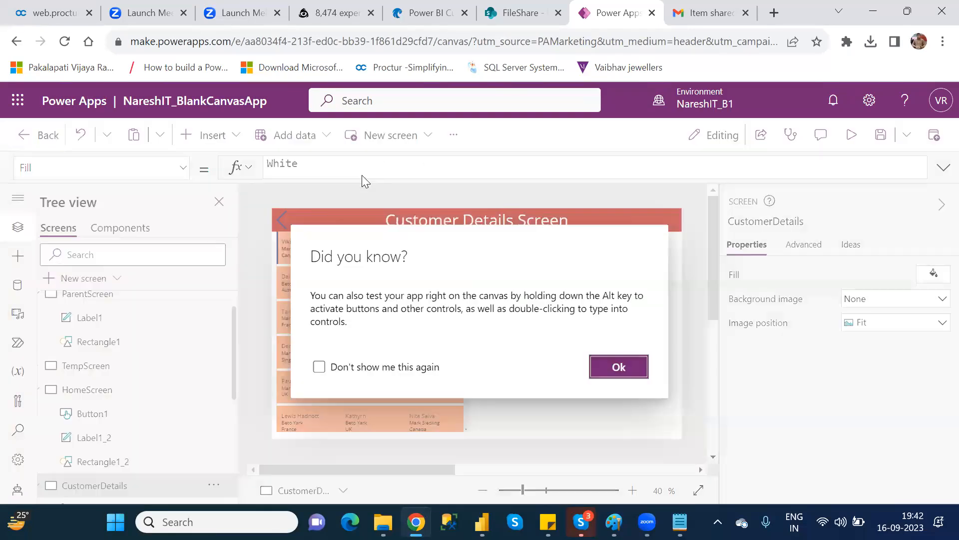
click(636, 369)
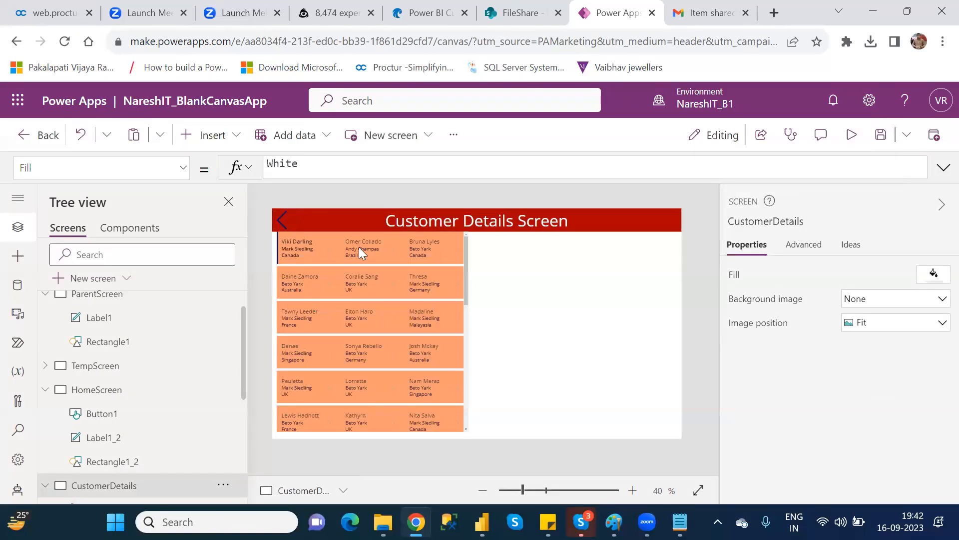
Step: Examine the header Left icon's display mode options and its size settings
click(276, 217)
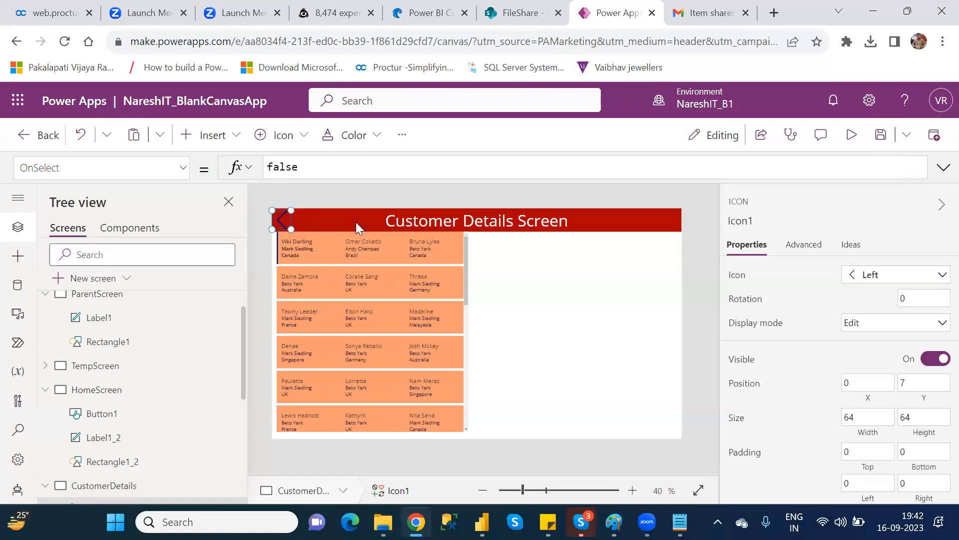
click(868, 327)
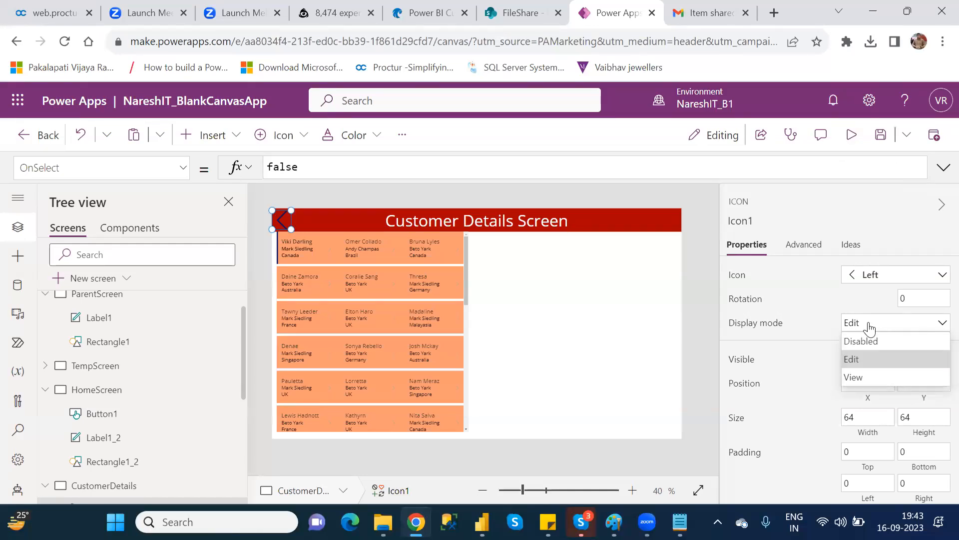
click(782, 344)
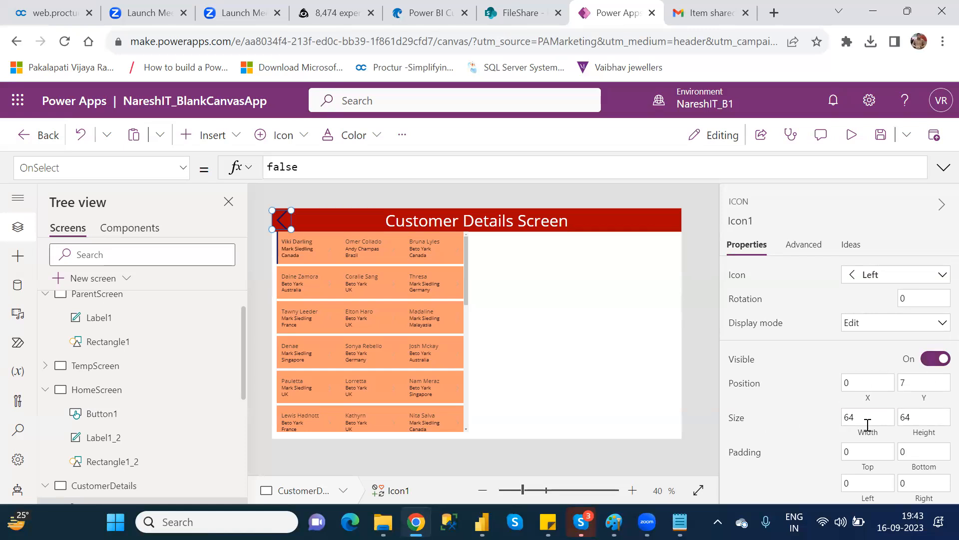
click(922, 423)
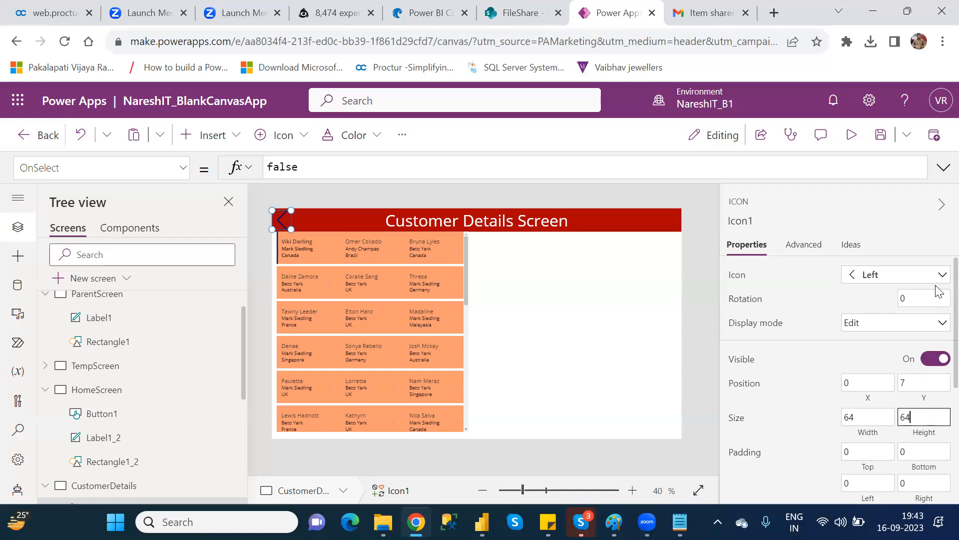
Step: Set the header Left icon's color to white, RGBA(255, 255, 255, 1)
scroll(938, 289, down, 3)
scroll(937, 364, down, 2)
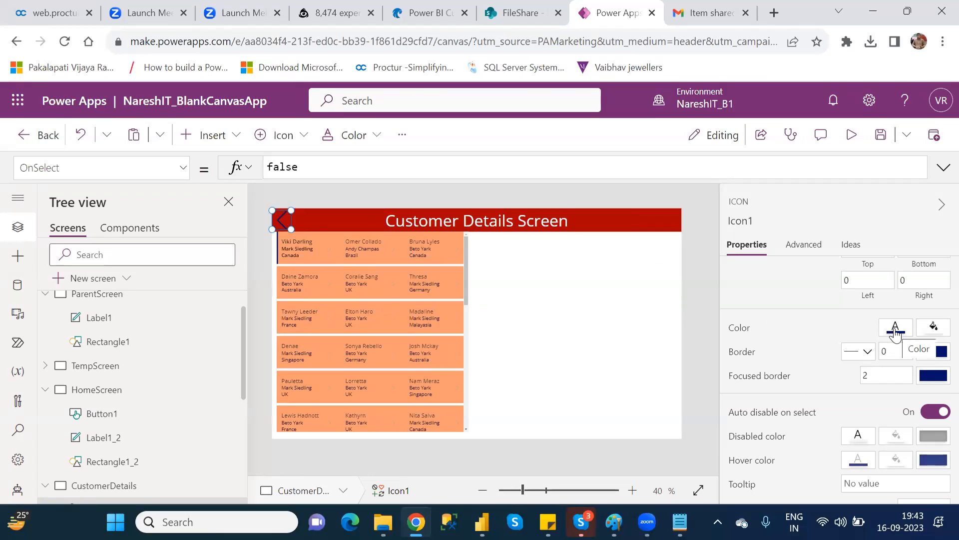
click(895, 329)
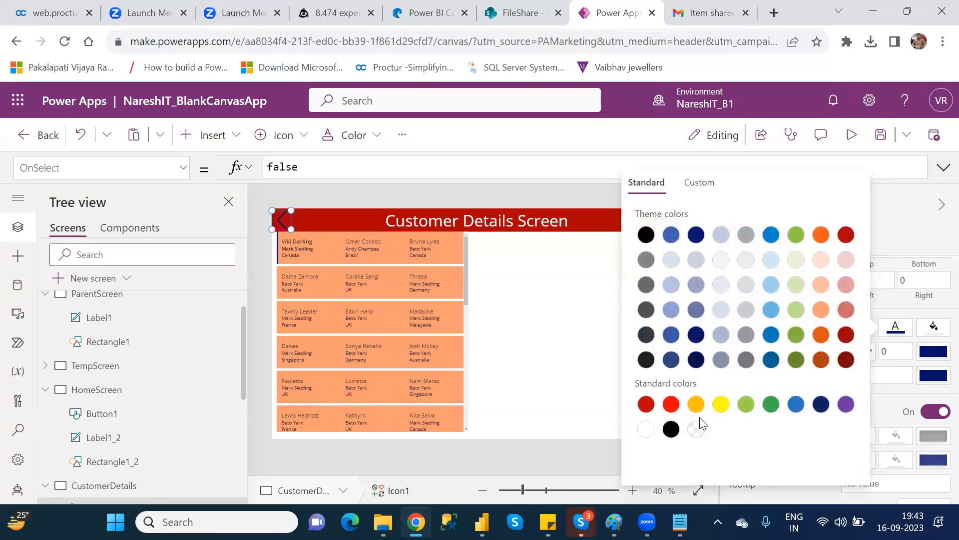
click(643, 430)
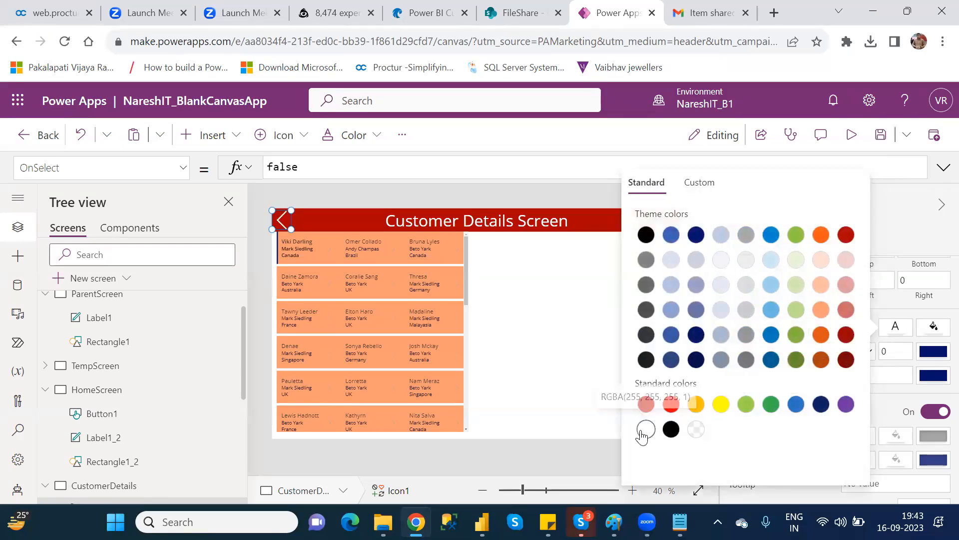
click(523, 304)
click(524, 305)
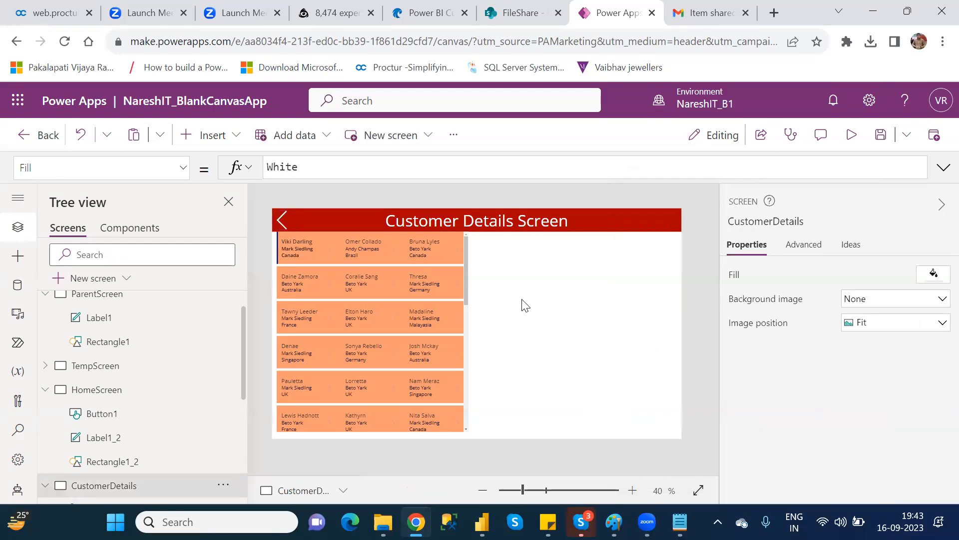
Step: Review the header Left icon's border style options and its remaining appearance properties
click(278, 215)
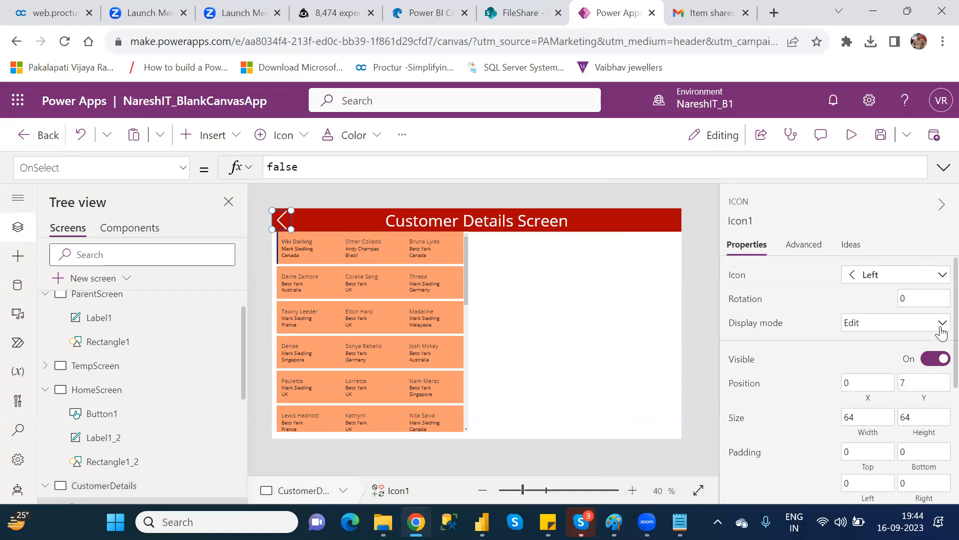
scroll(941, 332, down, 4)
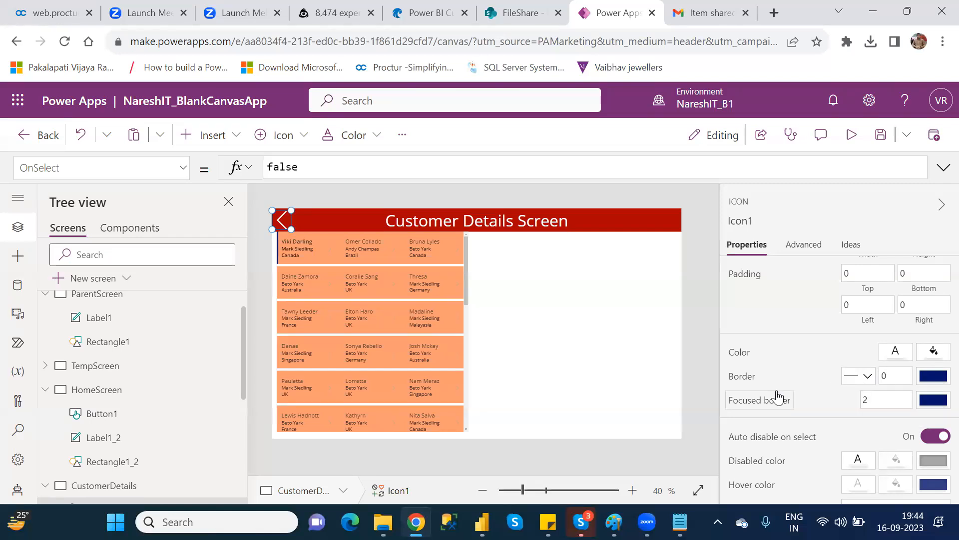
click(868, 377)
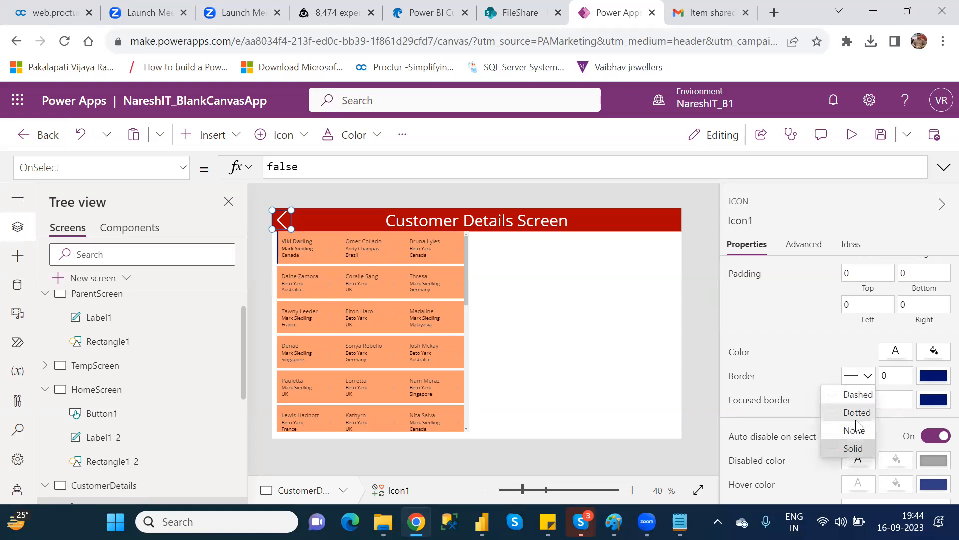
click(792, 338)
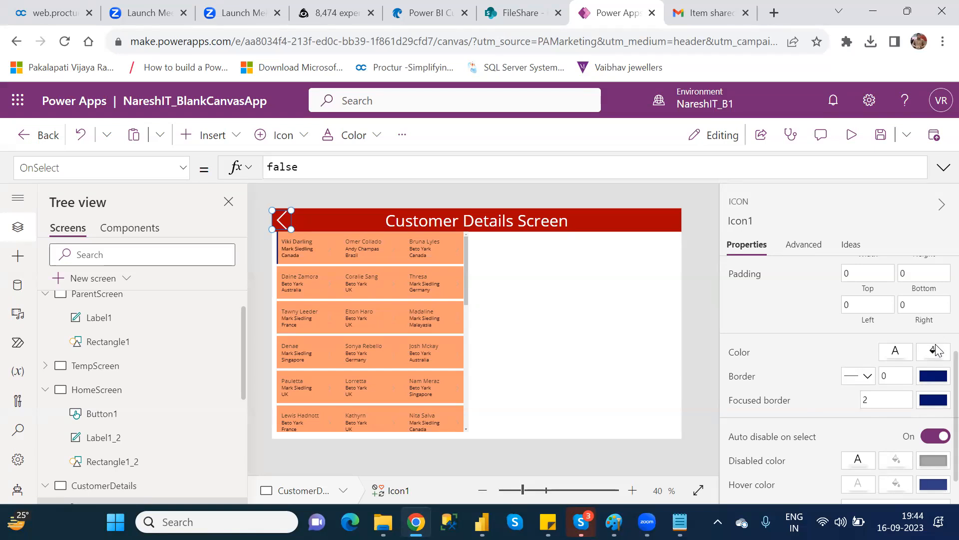
scroll(941, 372, down, 1)
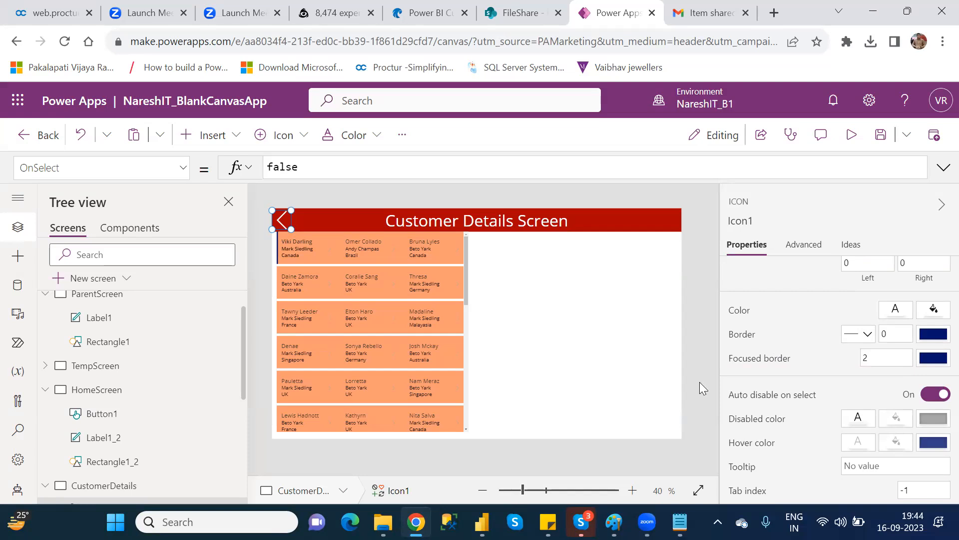
click(618, 340)
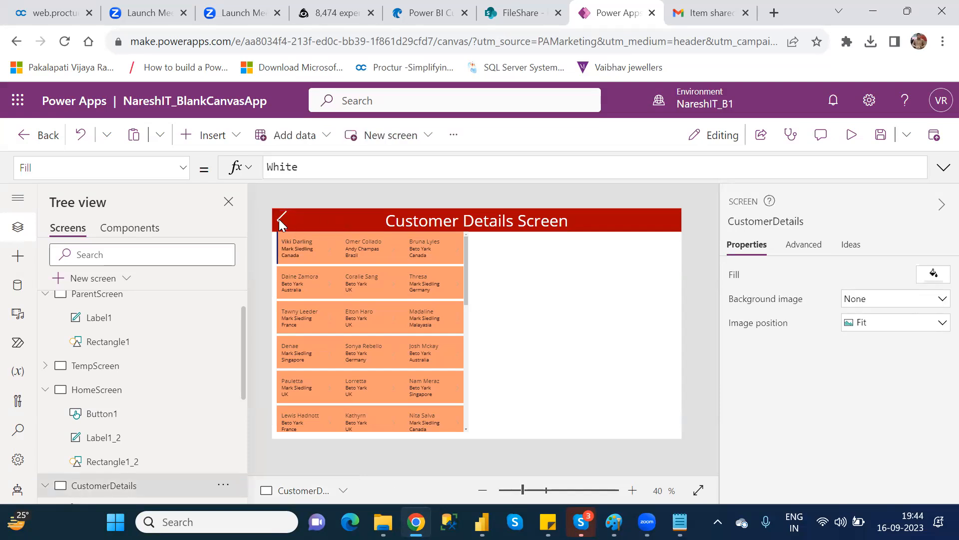
Step: Give the header's Left icon the tooltip "Go to HomeScreen"
click(279, 219)
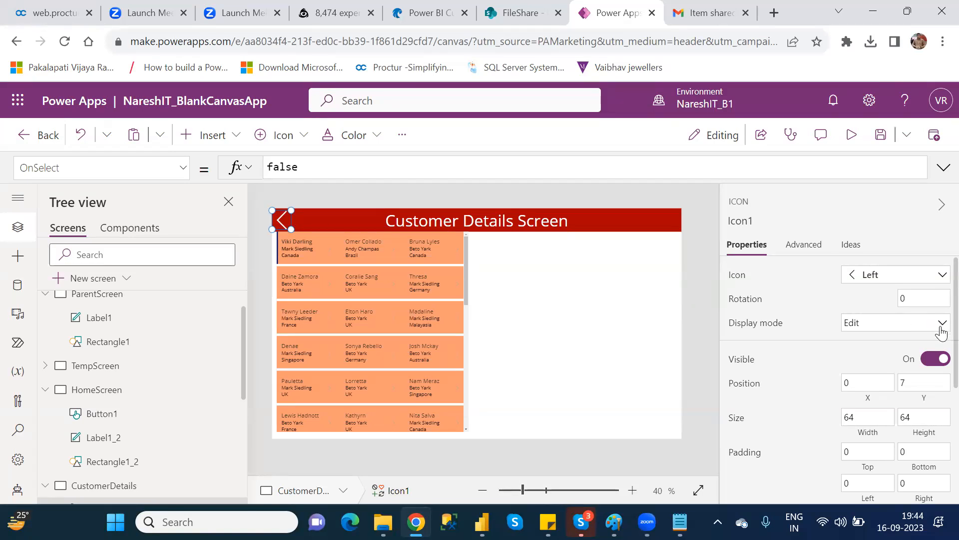
scroll(938, 349, down, 4)
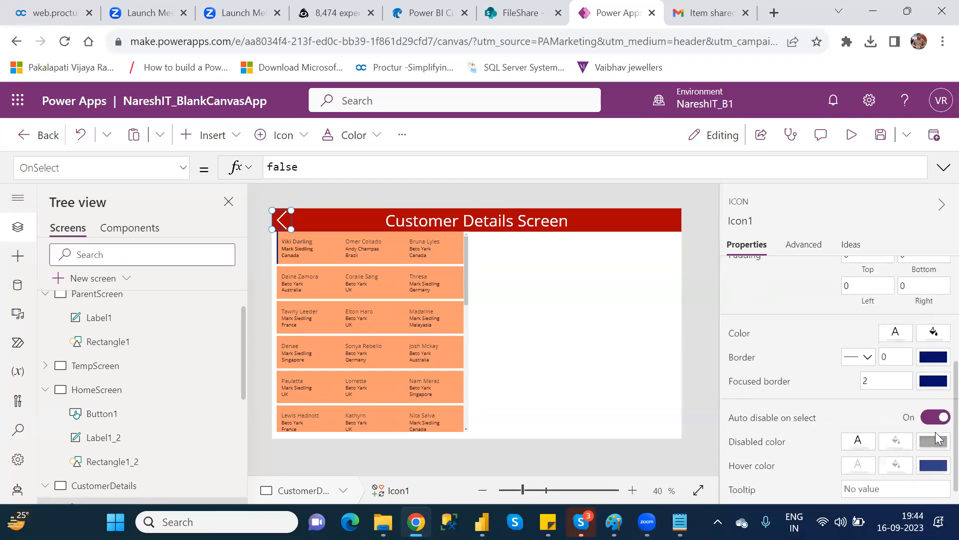
click(870, 464)
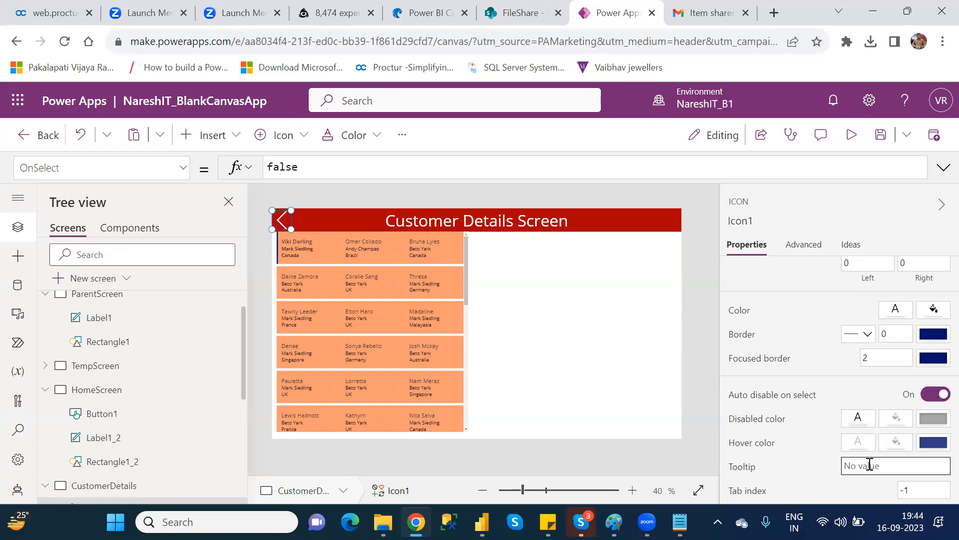
text(Go to HomeScreen)
click(586, 334)
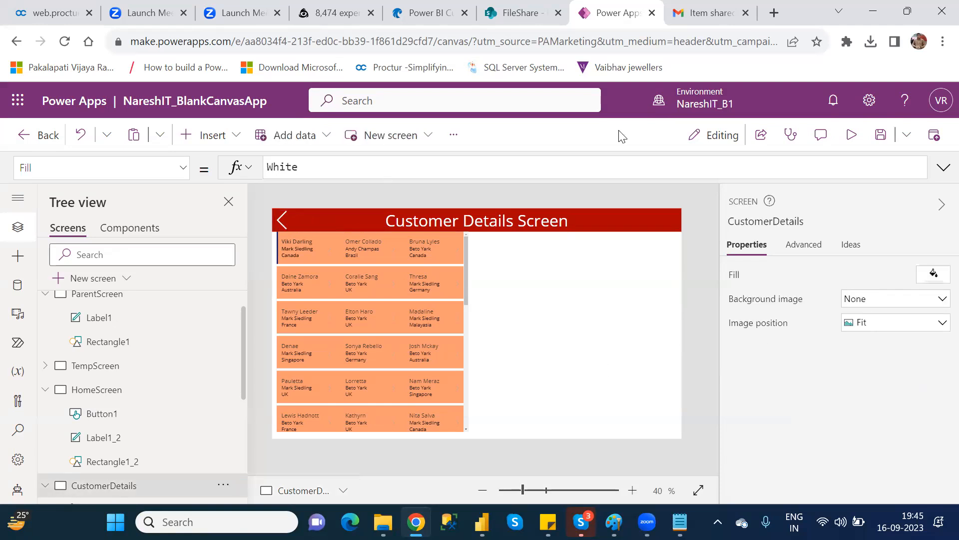
Step: Preview the CustomerDetails screen with the white header icon and its tooltip, and close the preview
click(856, 138)
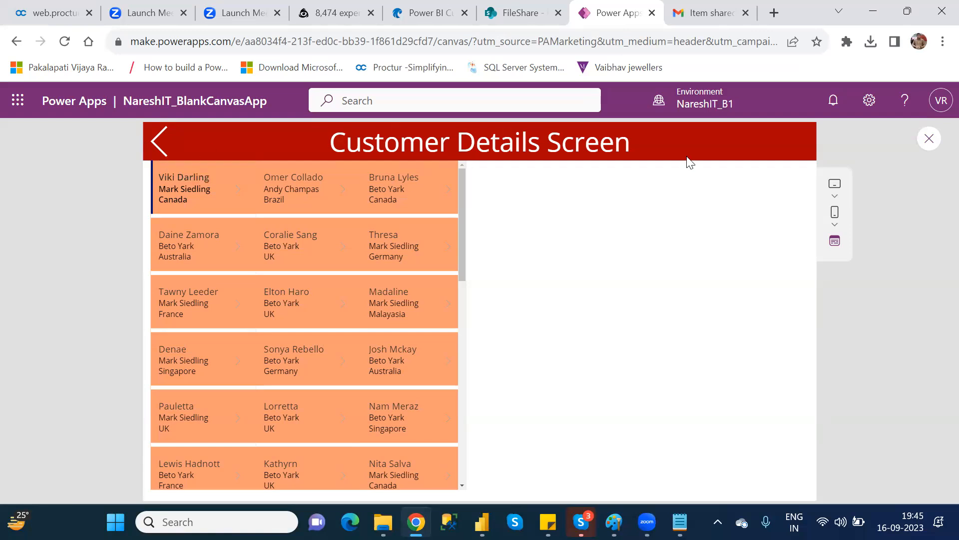
click(927, 142)
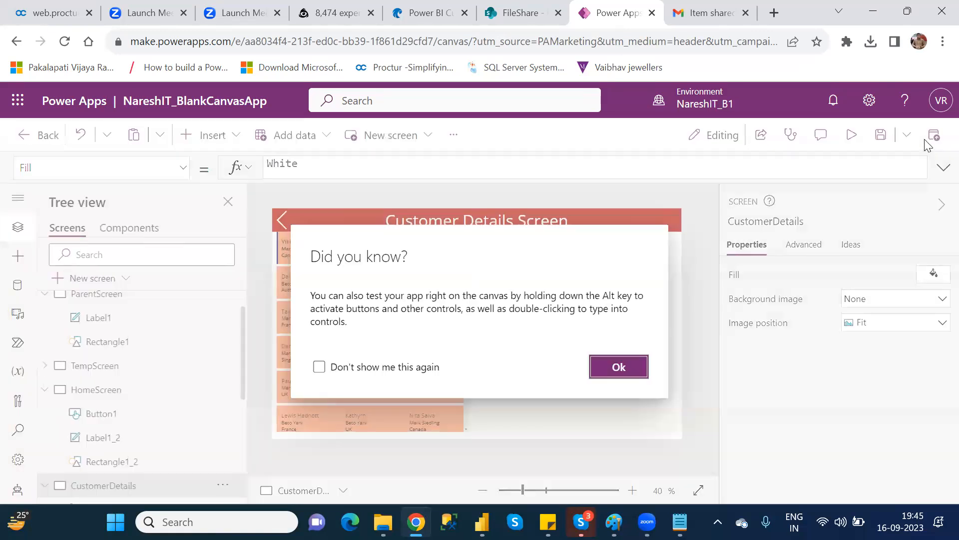
click(636, 368)
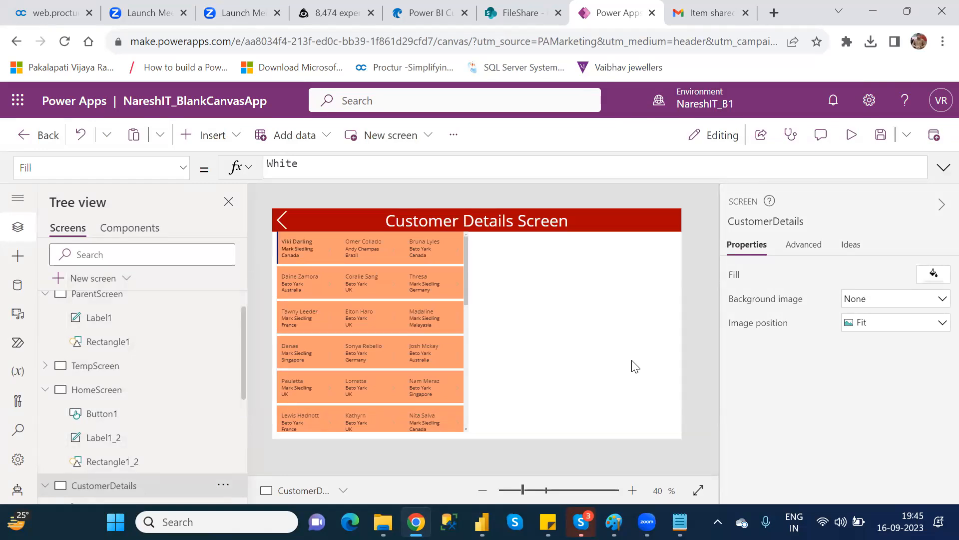
Step: Check the header icon's current action, view HomeScreen, and return to the CustomerDetails screen
click(288, 218)
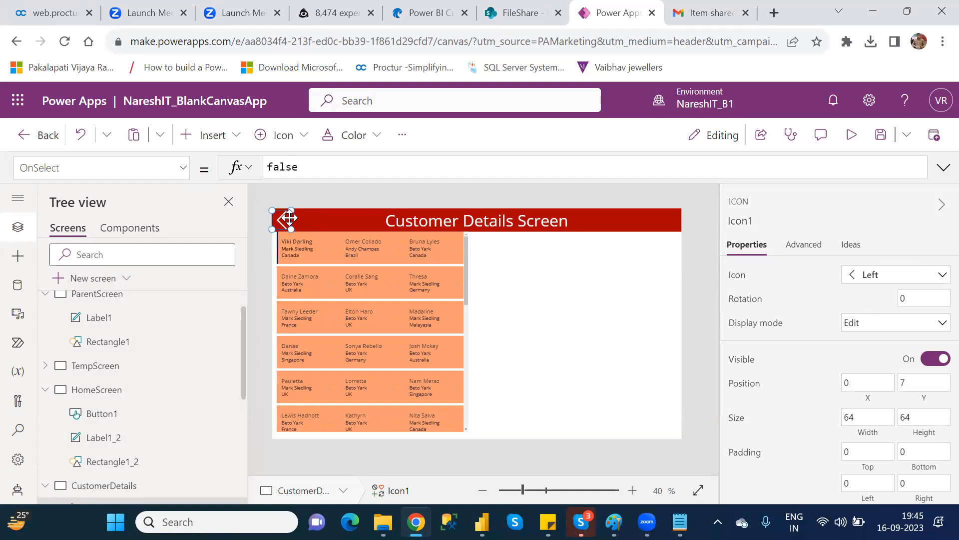
click(111, 395)
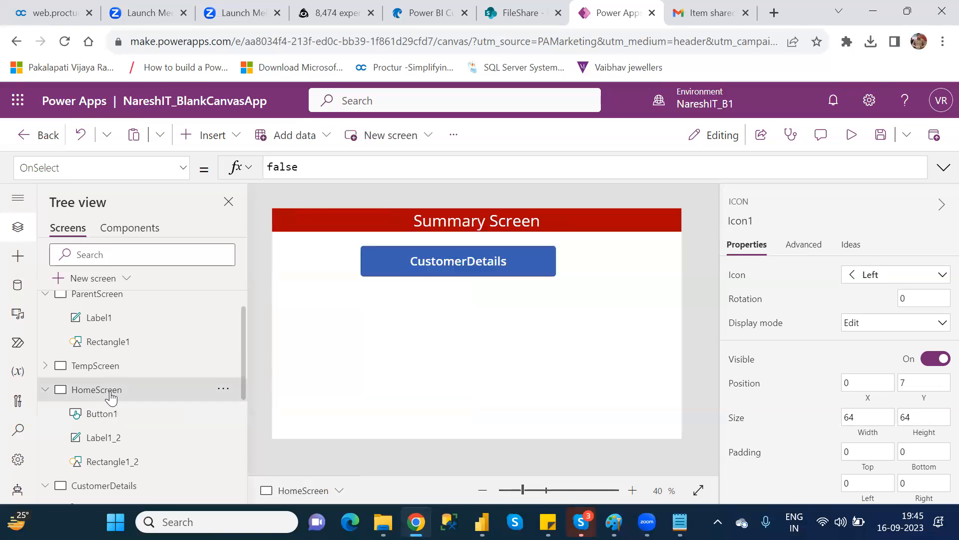
click(129, 489)
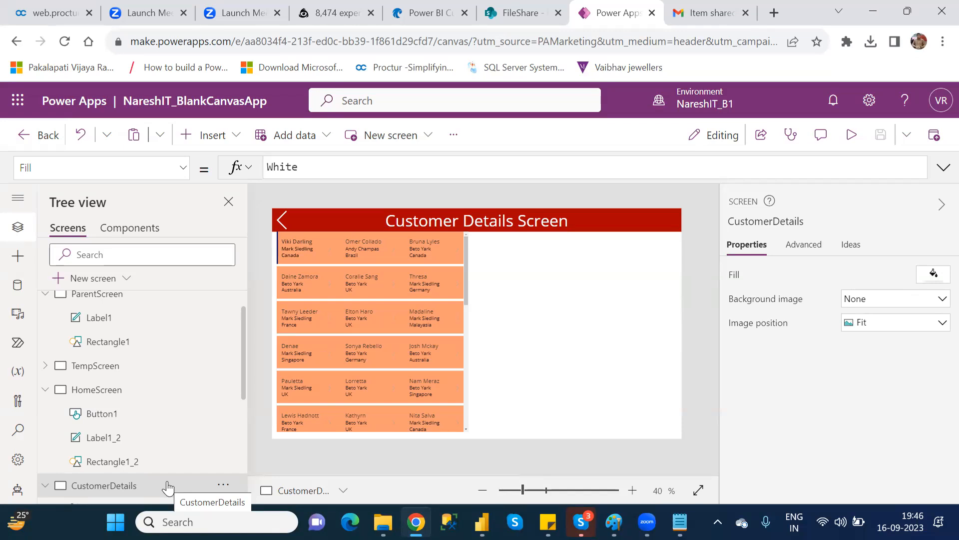
Step: Set the OnSelect formula of the CustomerDetails header's Left icon to Back()
click(288, 221)
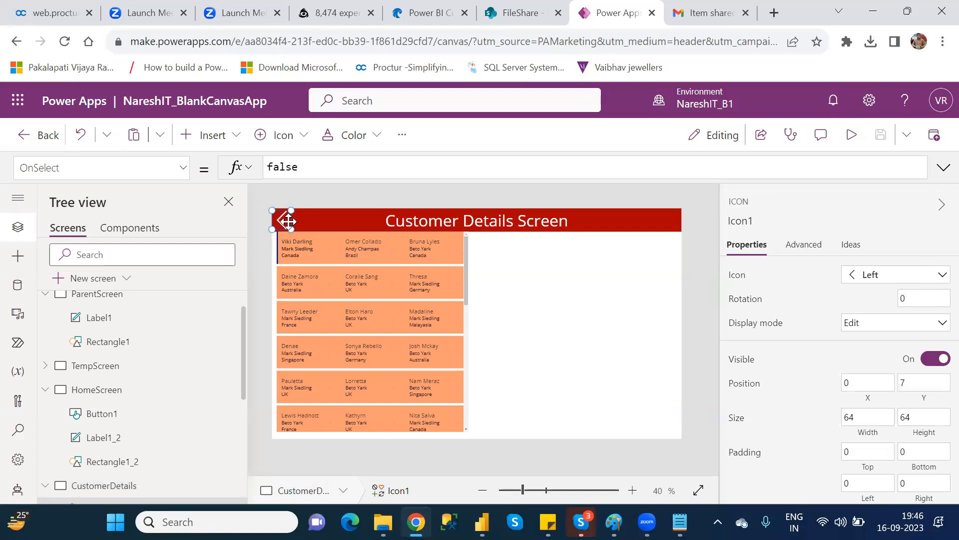
double_click(286, 170)
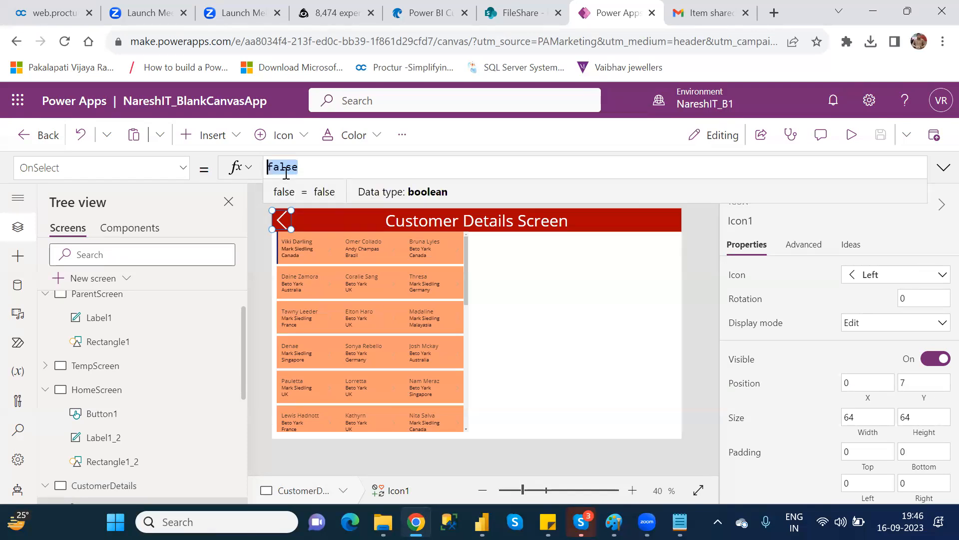
text(back)
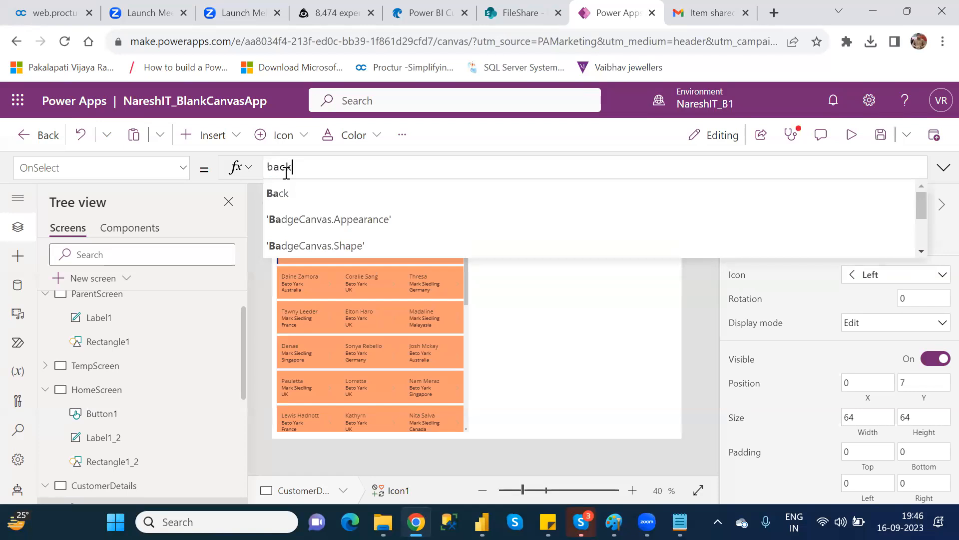
text(())
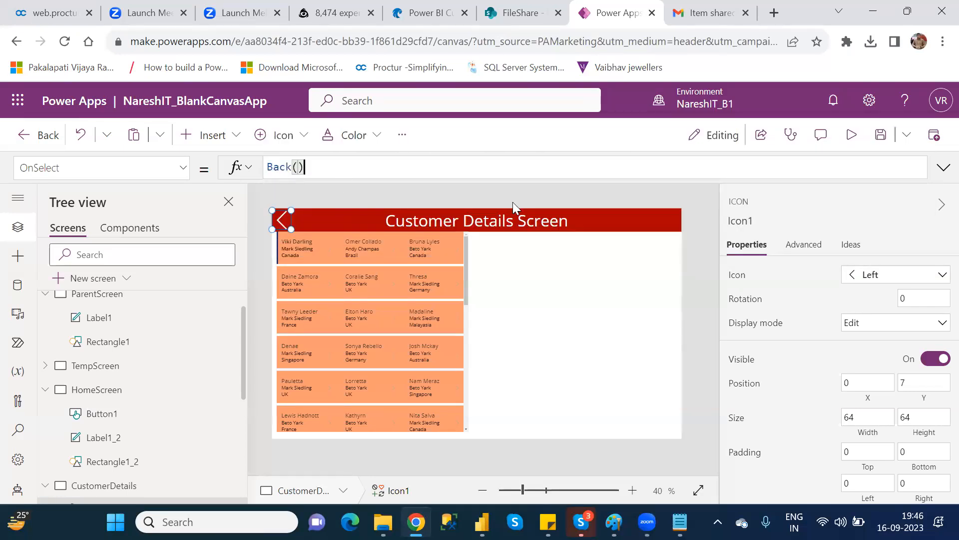
click(591, 293)
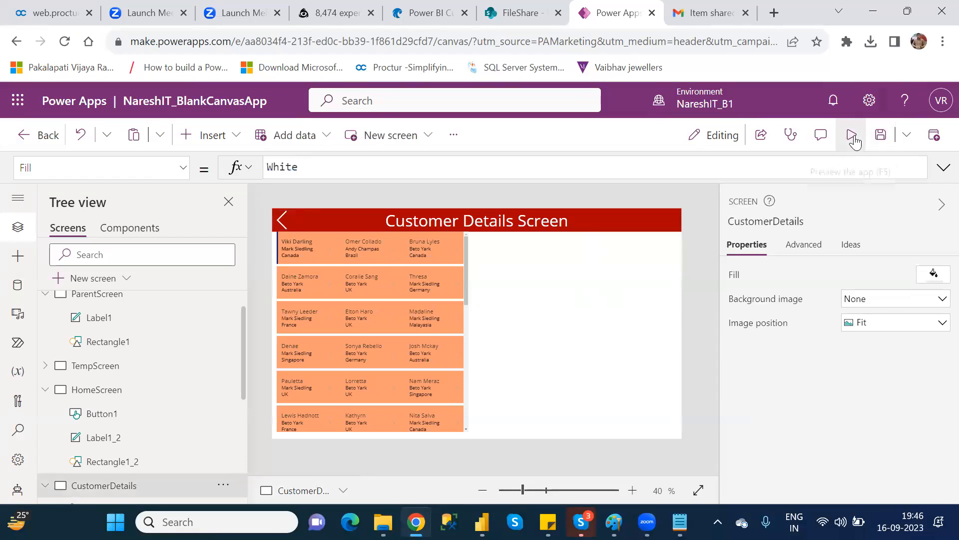
Step: Preview the app and test going back with the header icon, opening CustomerDetails from the home button, and going back again
click(853, 136)
click(160, 141)
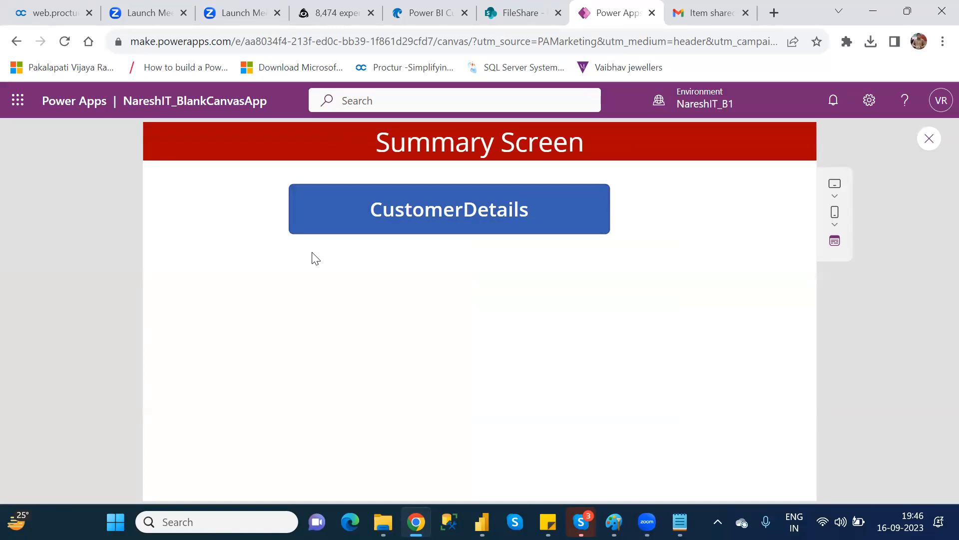
click(418, 225)
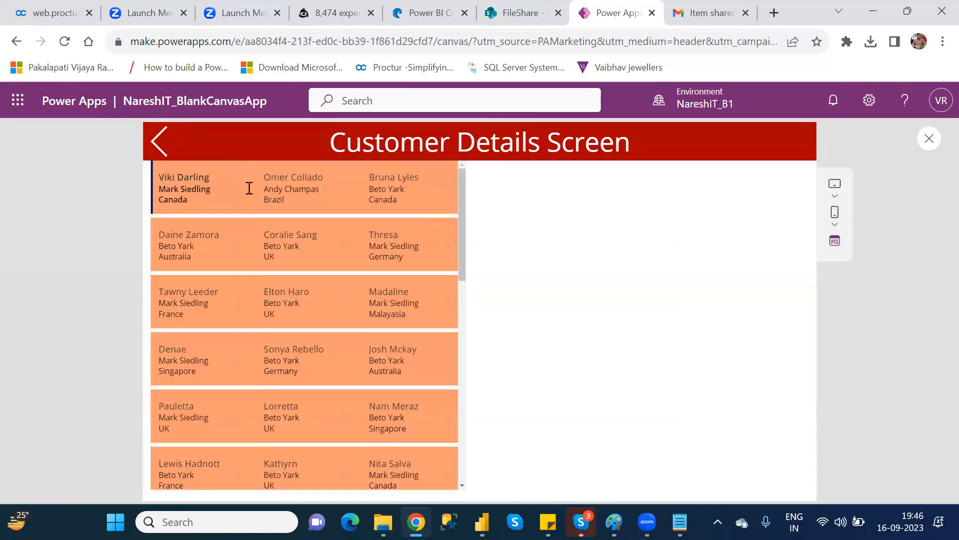
click(158, 144)
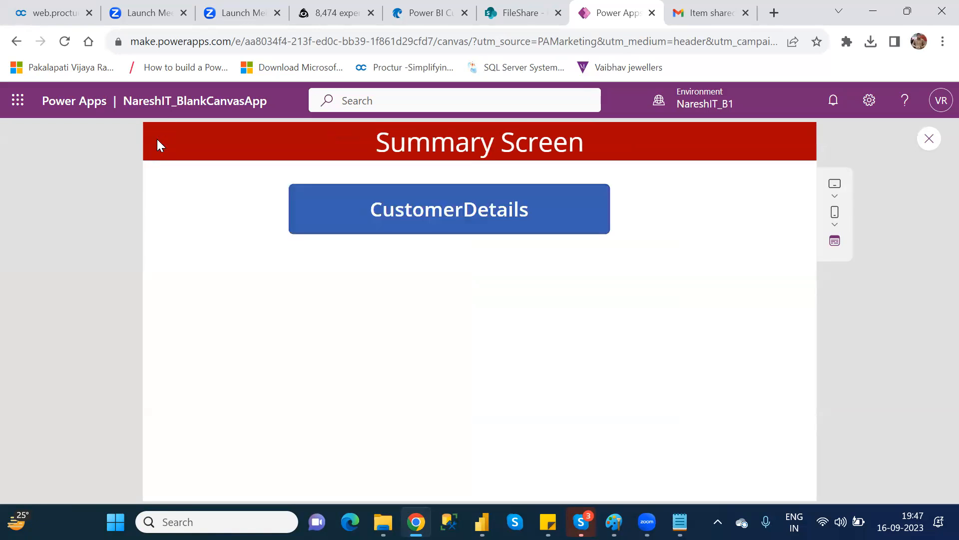
Step: Close the app preview and review the formula and properties of HomeScreen's CustomerDetails button
click(928, 142)
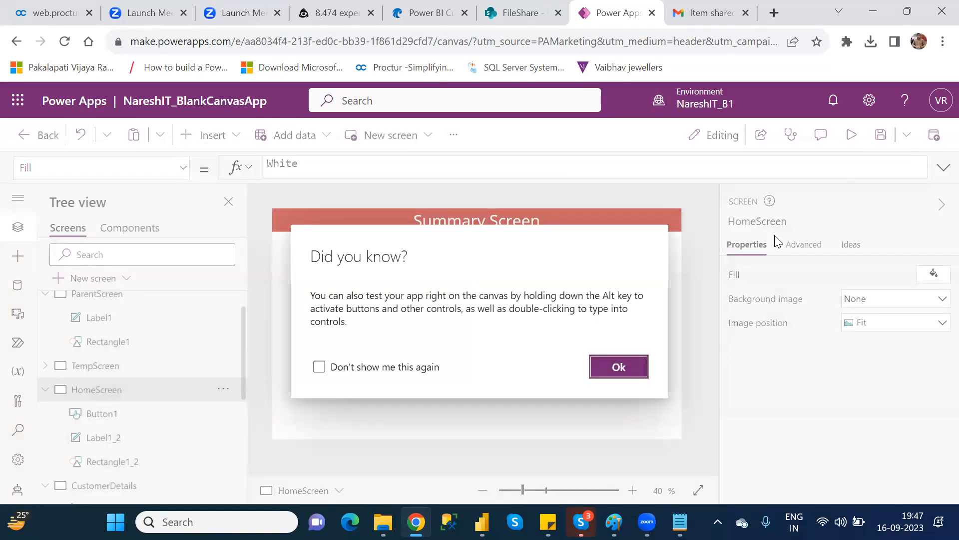
click(619, 367)
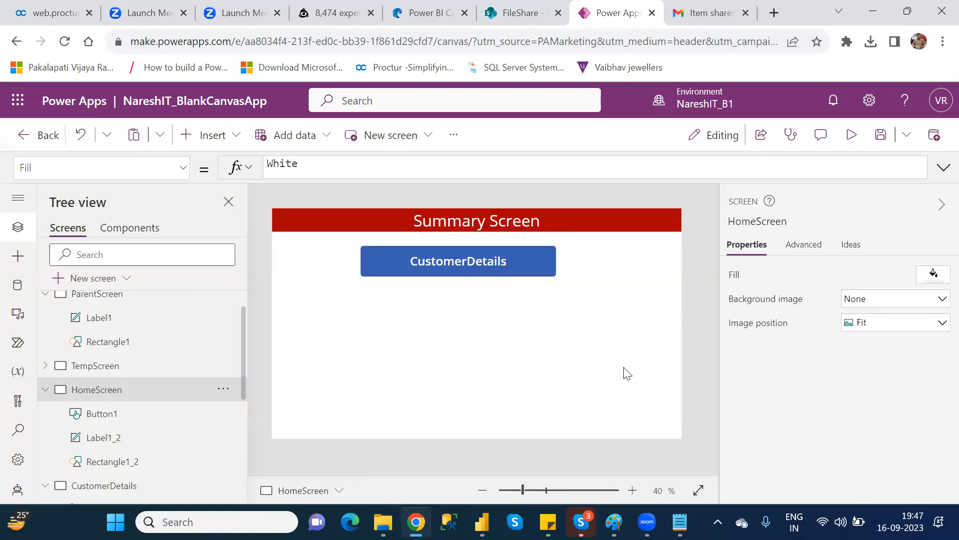
click(482, 269)
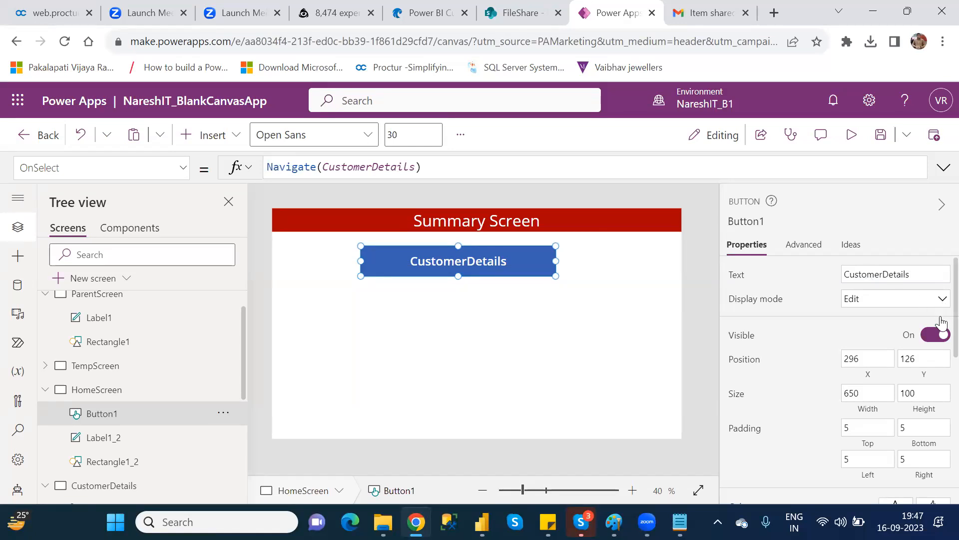
scroll(941, 322, down, 7)
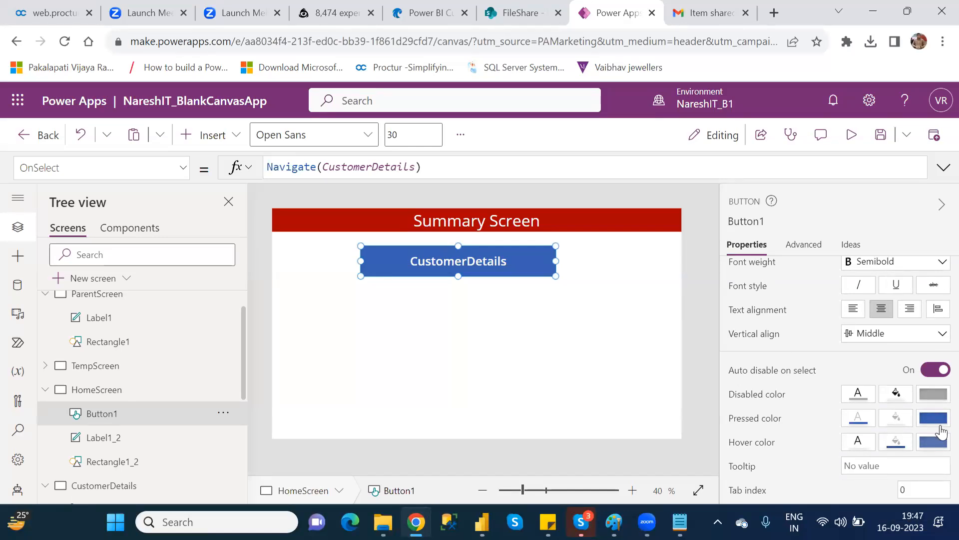
scroll(938, 373, up, 7)
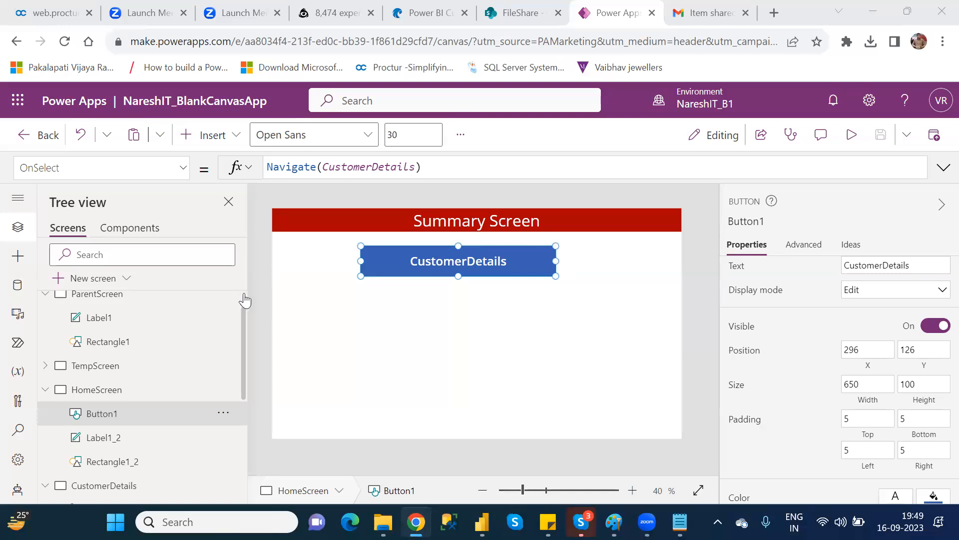
Step: Duplicate the ParentScreen screen
scroll(225, 303, up, 1)
click(108, 335)
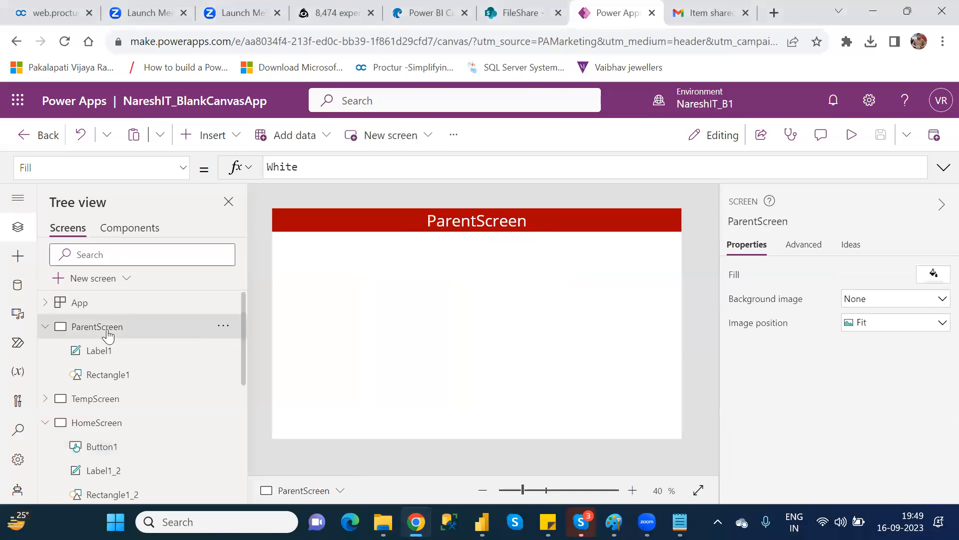
right_click(107, 331)
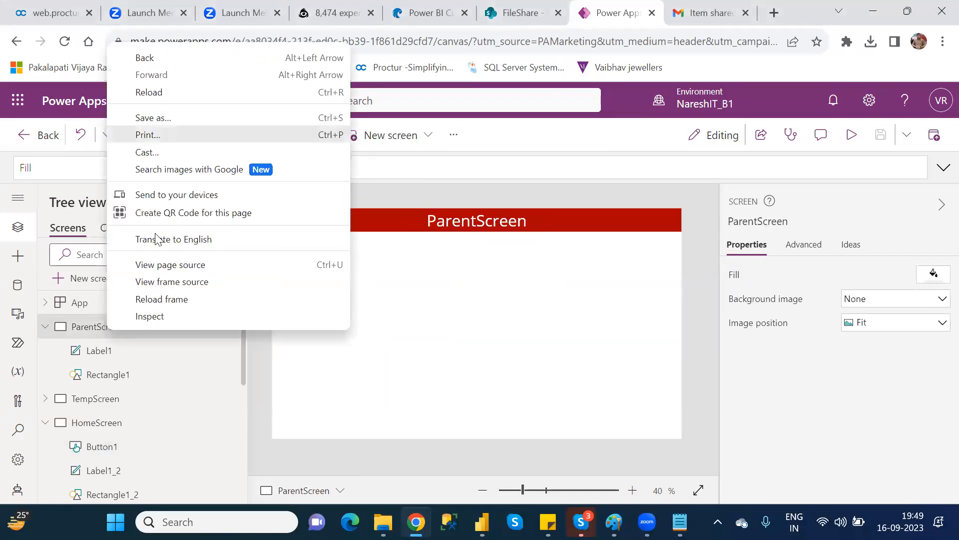
click(96, 333)
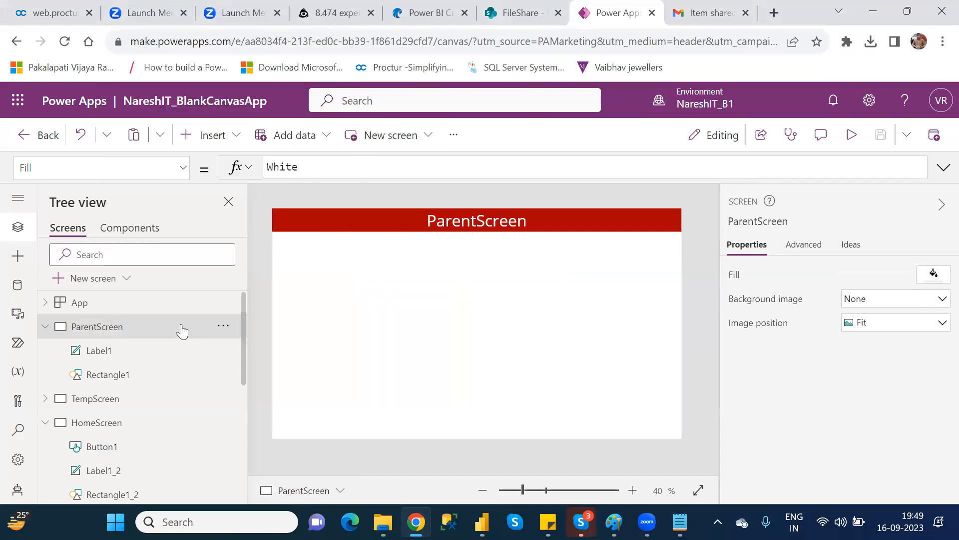
click(224, 330)
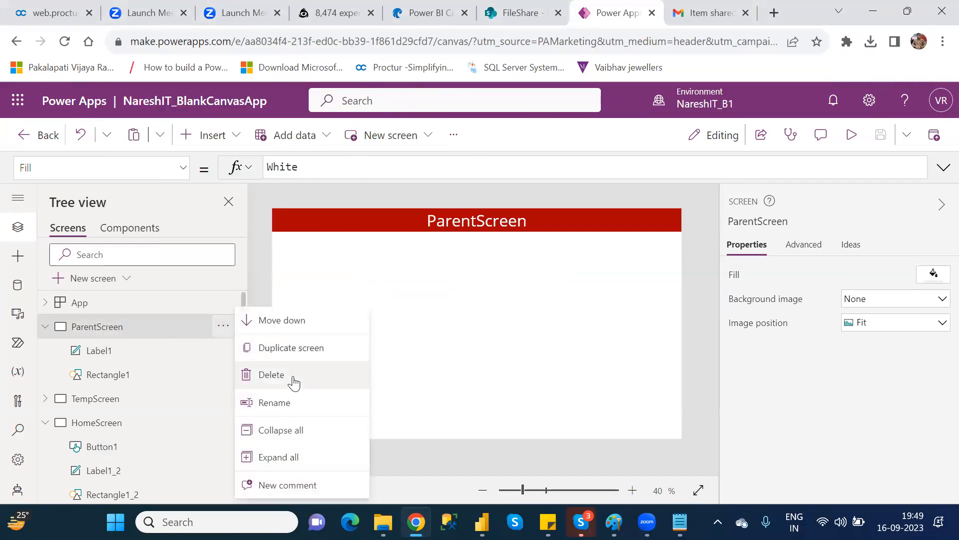
click(296, 349)
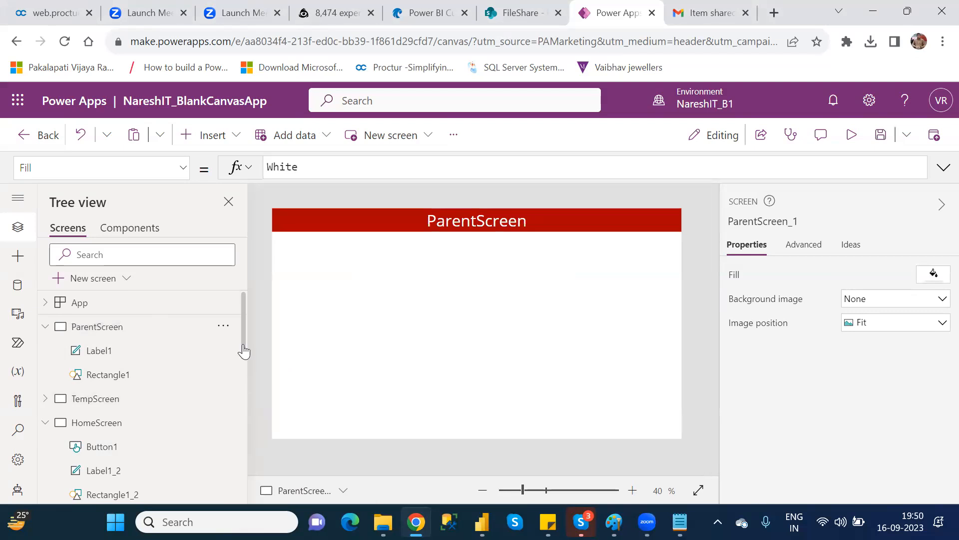
Step: Rename the duplicated ParentScreen as VariableScreen
drag(244, 351, 243, 496)
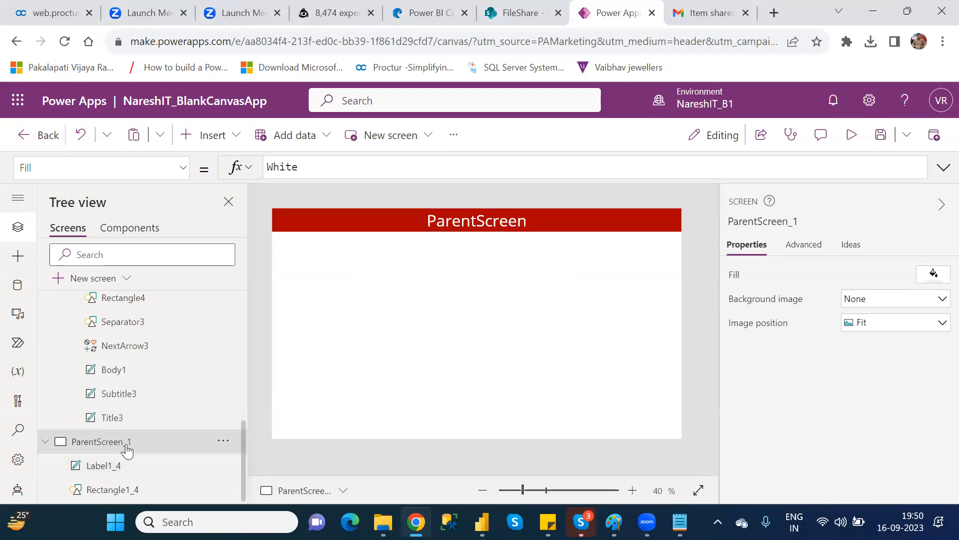
double_click(126, 446)
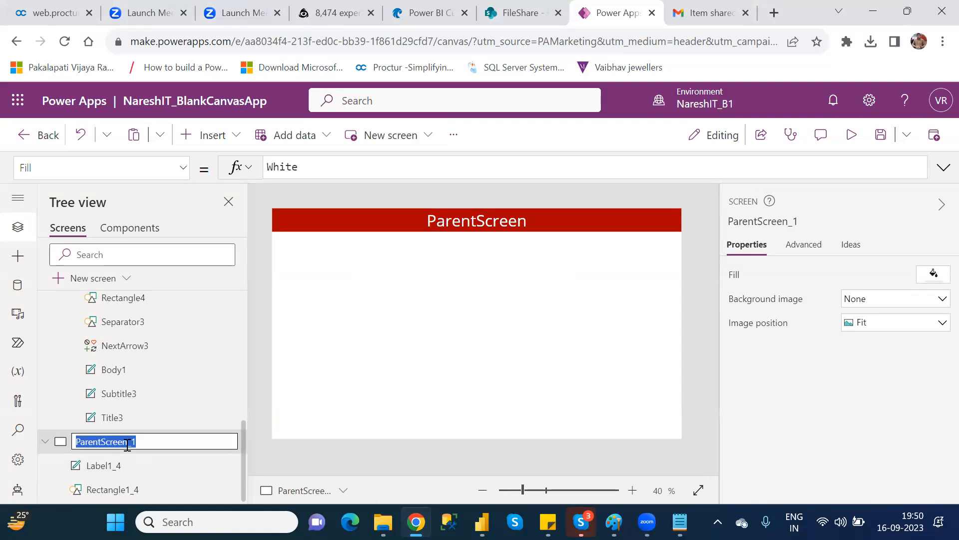
text(Vari)
text(able)
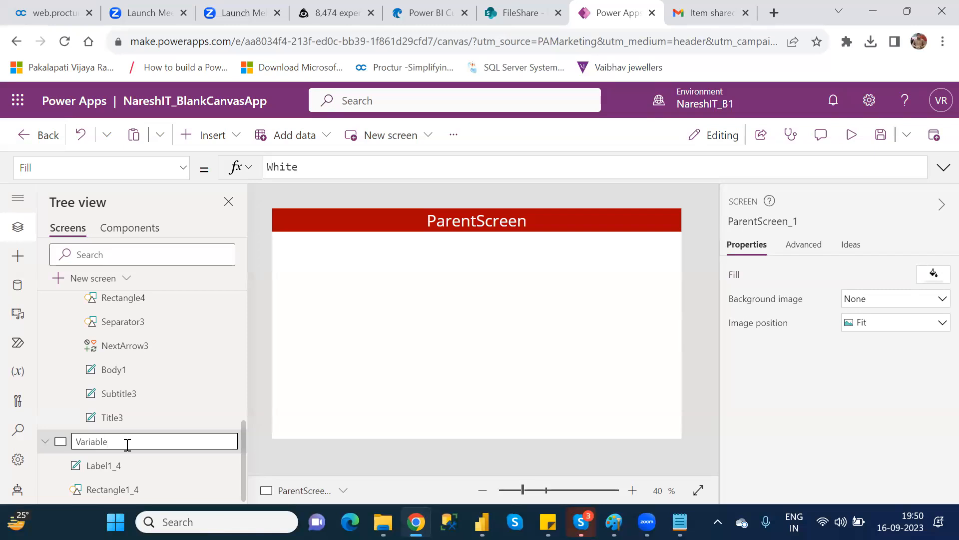
text(Screen)
key(Return)
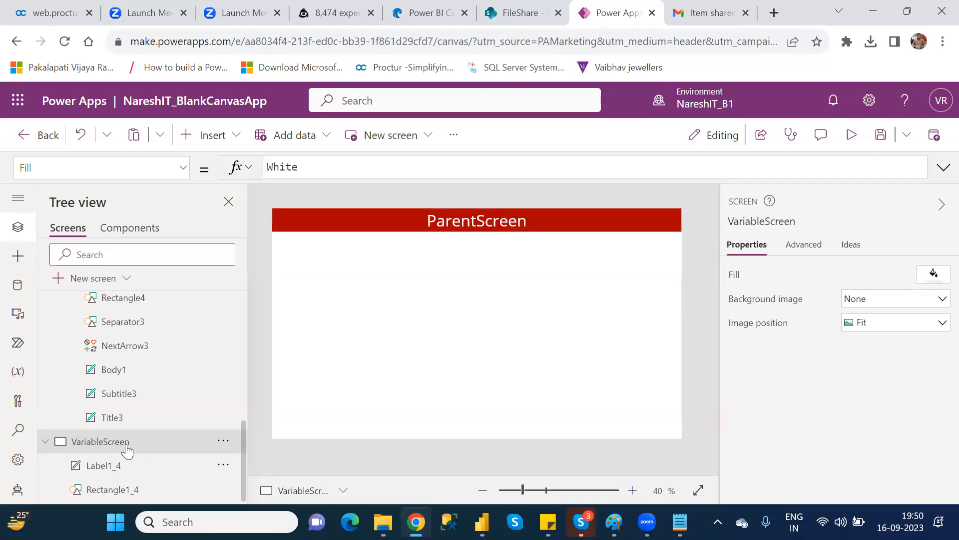
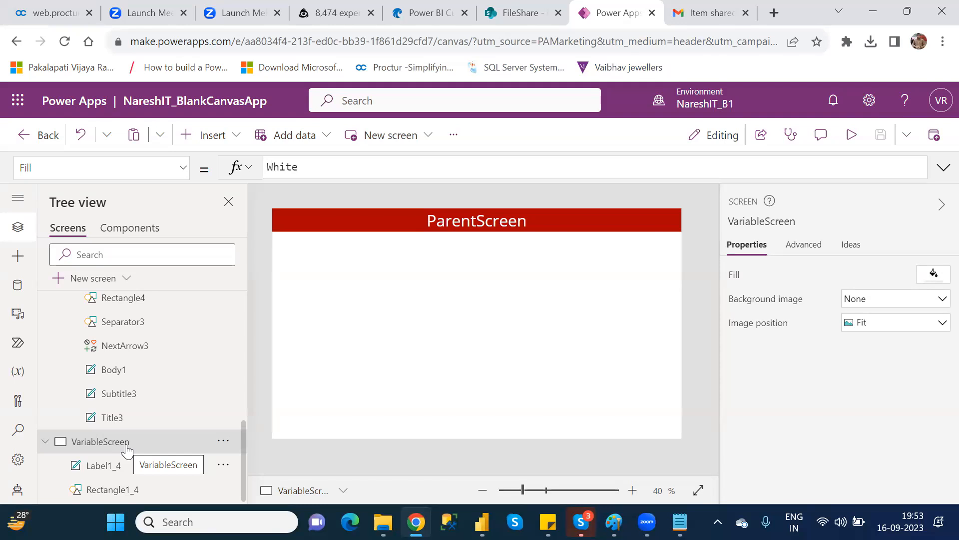
Step: Insert a text label about 257 by 60 below the VariableScreen header and clear its default text
click(214, 136)
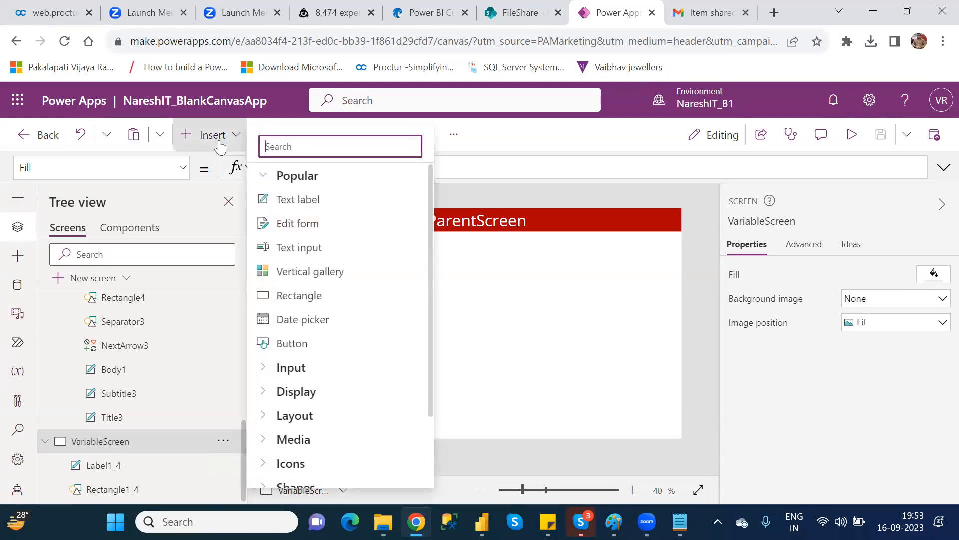
click(299, 200)
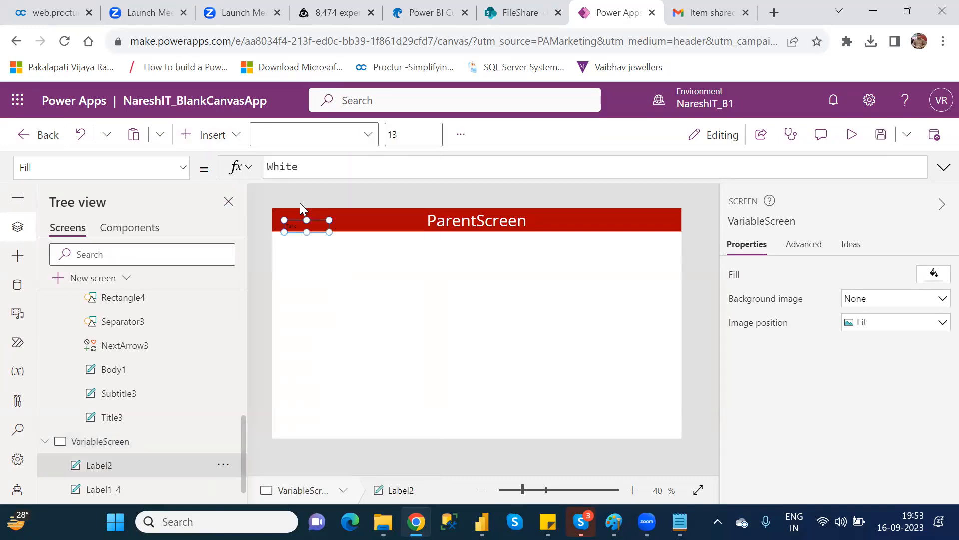
drag(312, 222, 364, 268)
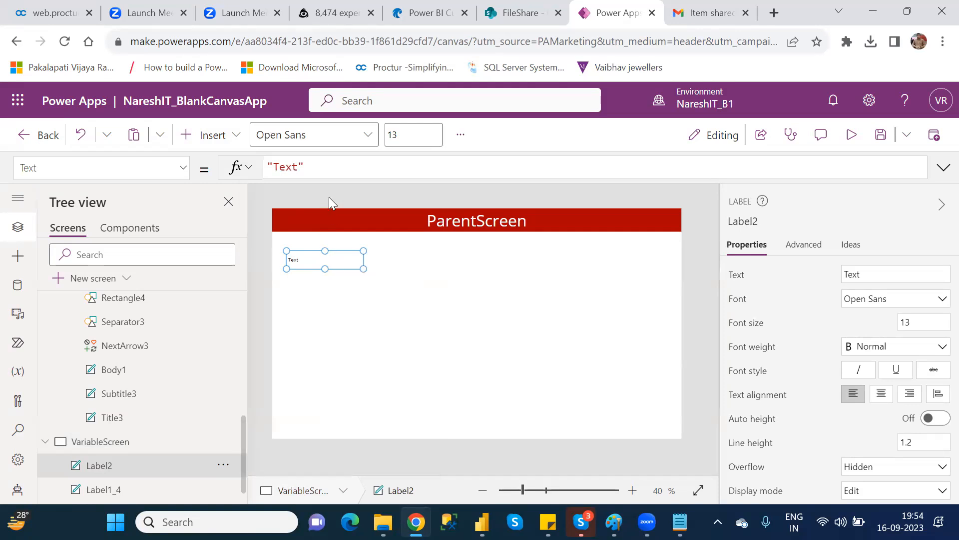
click(311, 168)
drag(368, 161, 257, 165)
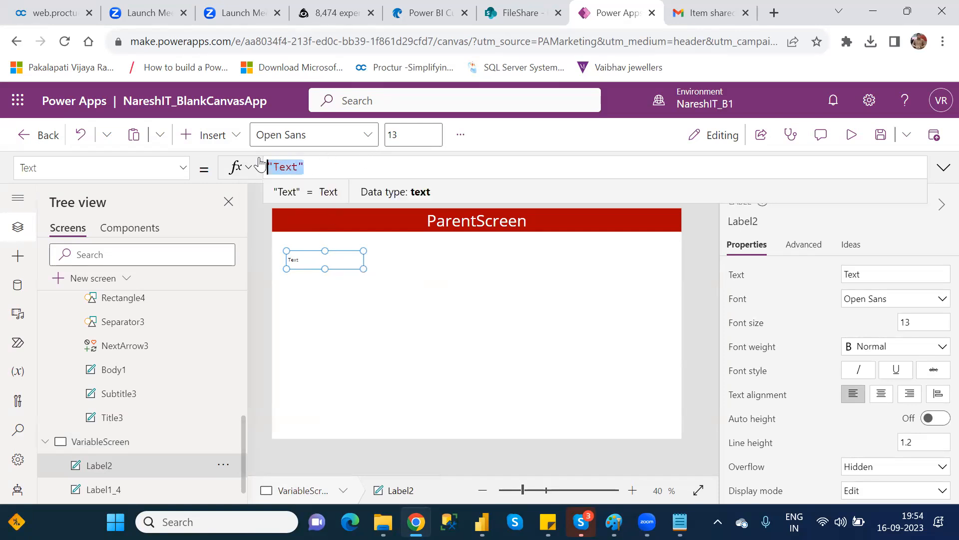
key(BackSpace)
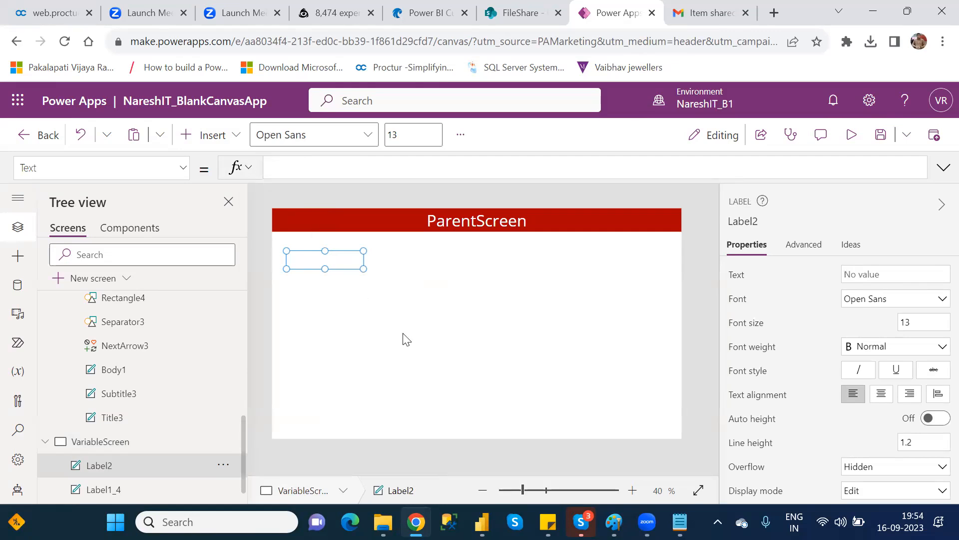
click(405, 338)
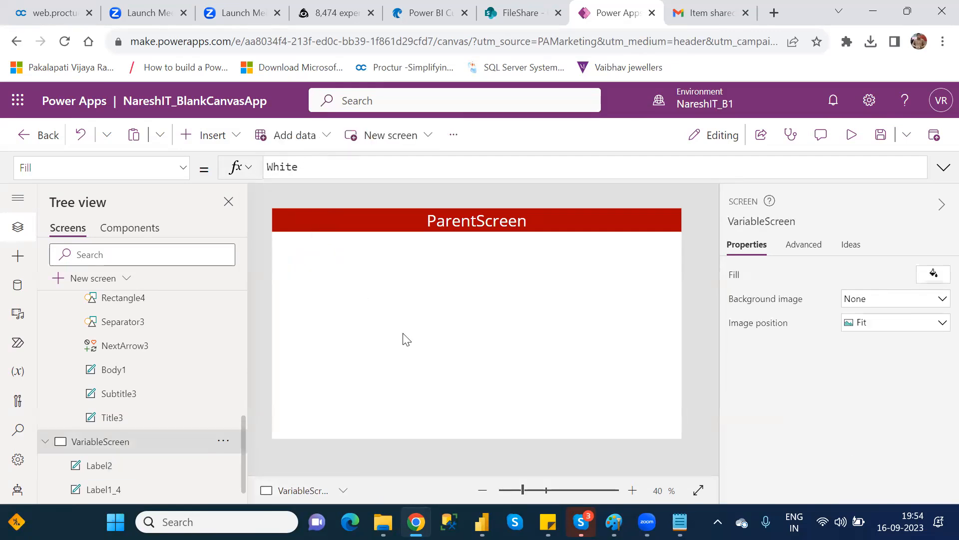
Step: Examine the empty label's available properties, from text and font settings down to colors and tooltip
click(317, 255)
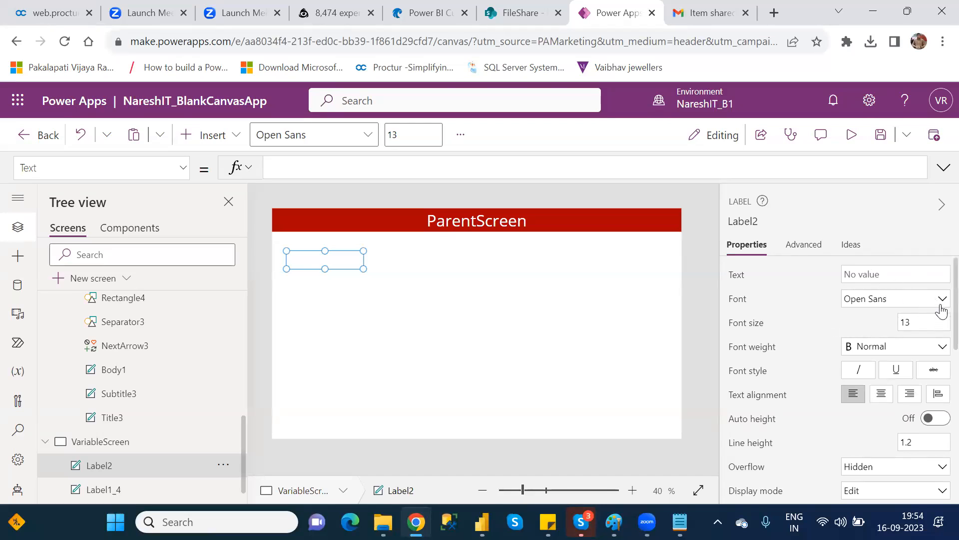
scroll(939, 315, down, 1)
scroll(937, 323, down, 4)
scroll(937, 421, down, 1)
scroll(939, 359, up, 4)
scroll(942, 336, up, 3)
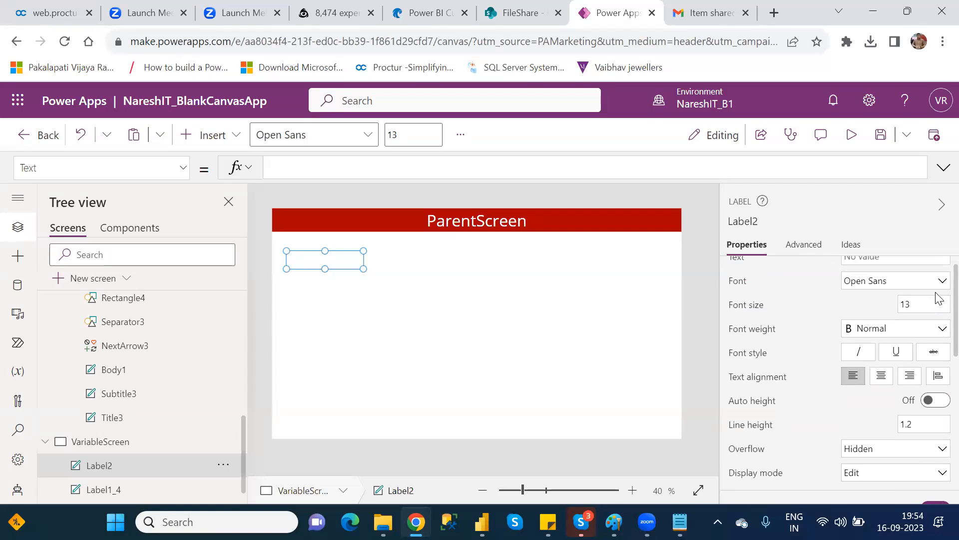
scroll(940, 298, up, 1)
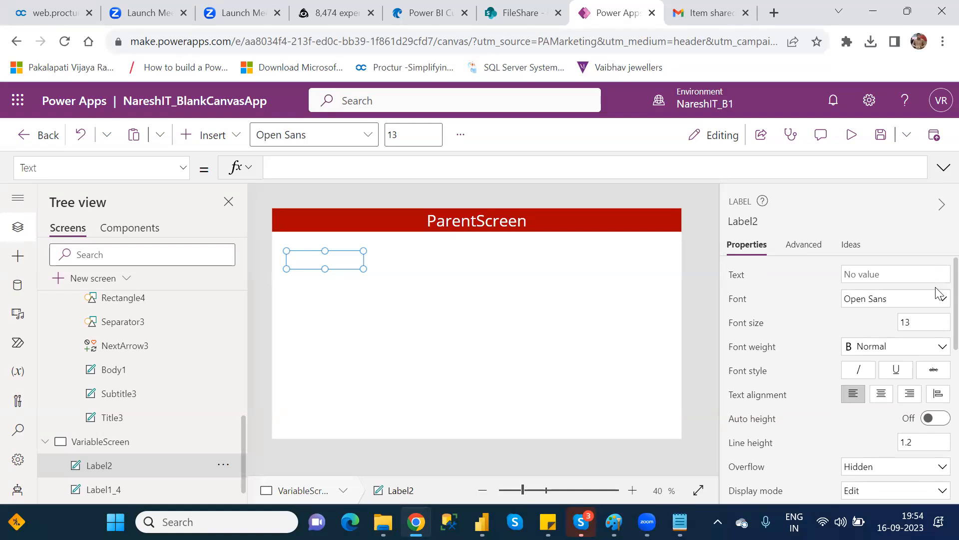
scroll(940, 306, down, 1)
scroll(936, 316, down, 4)
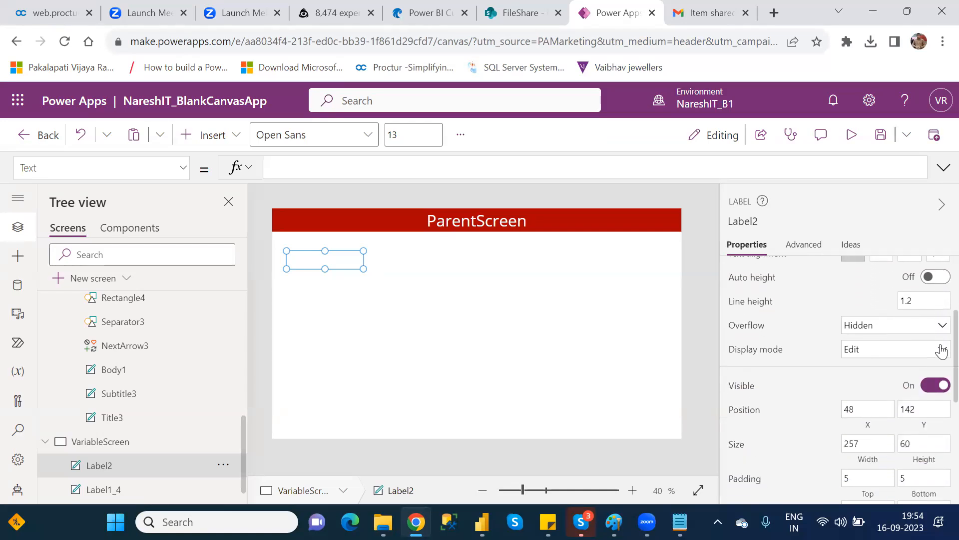
scroll(941, 393, down, 3)
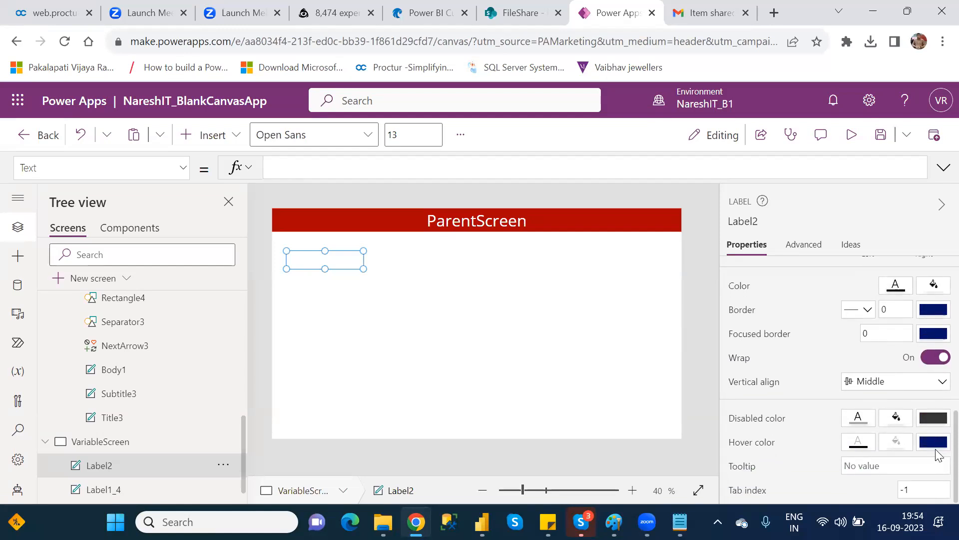
scroll(940, 450, up, 2)
scroll(940, 320, up, 6)
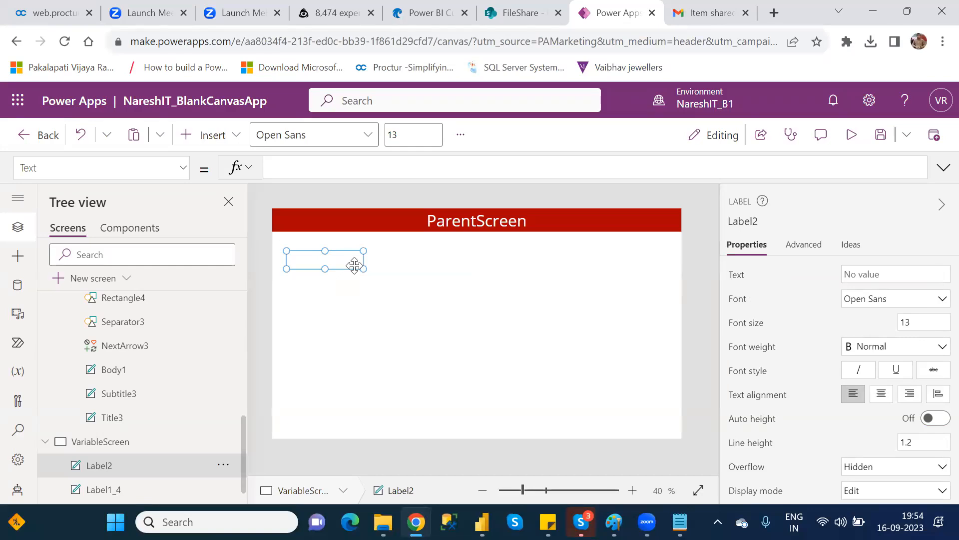
Step: Replace the empty label with a text input below the VariableScreen header and clear its default value
key(Delete)
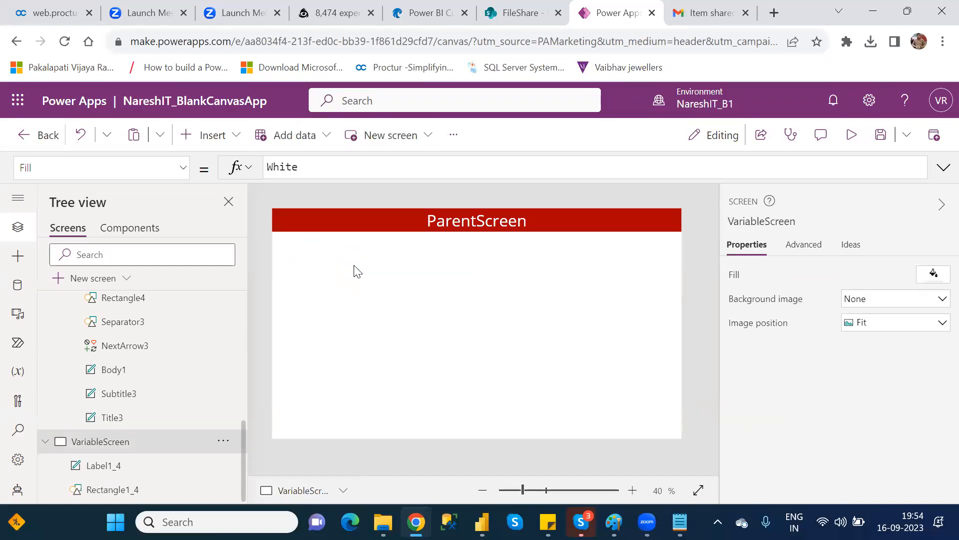
click(235, 136)
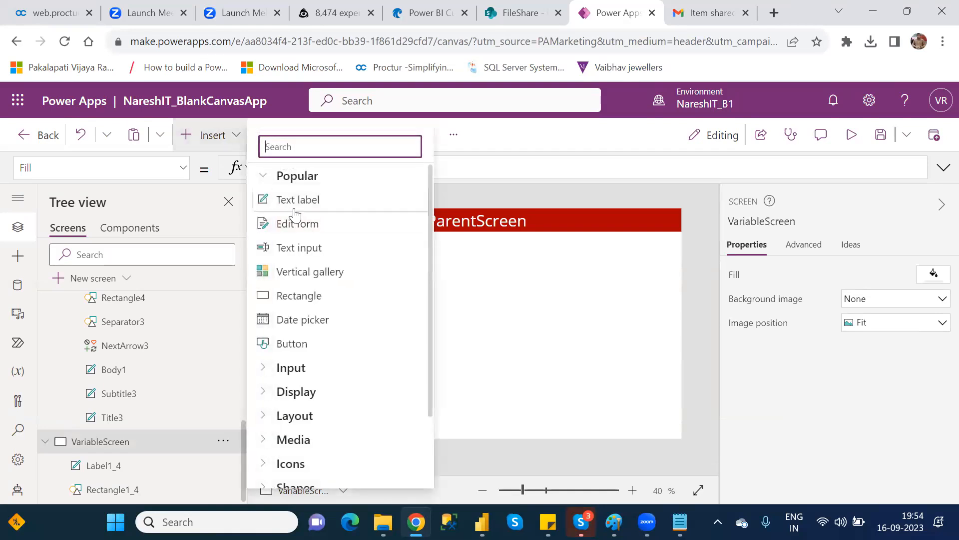
click(322, 250)
drag(349, 224, 341, 265)
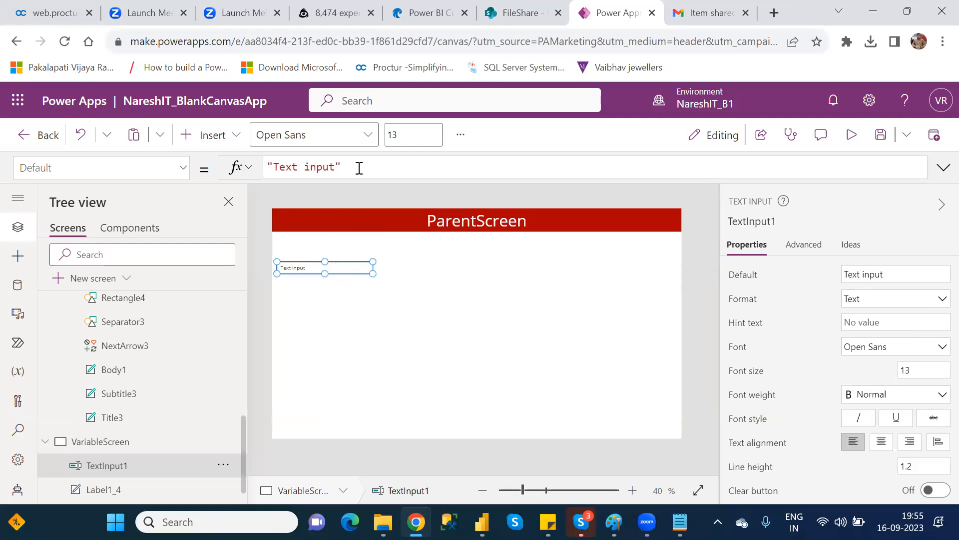
drag(355, 167, 267, 167)
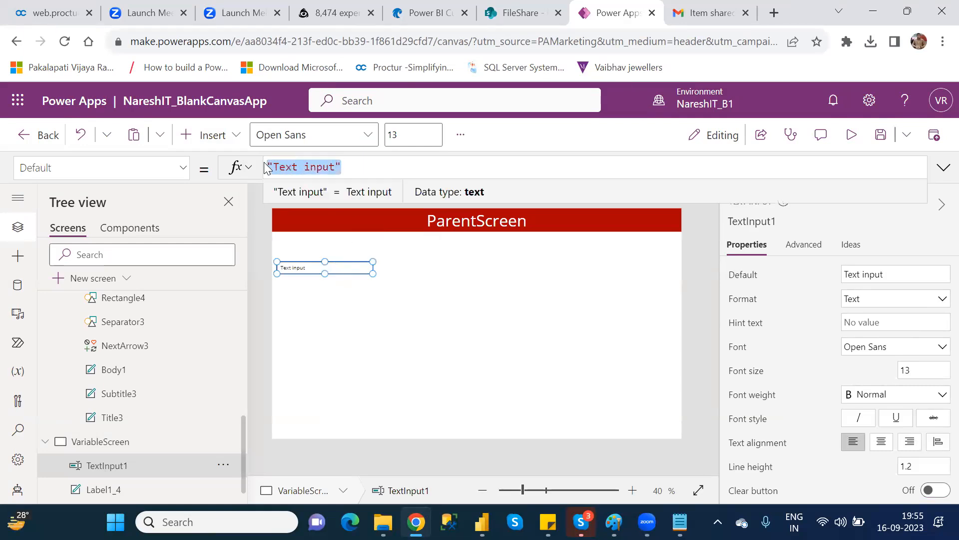
key(BackSpace)
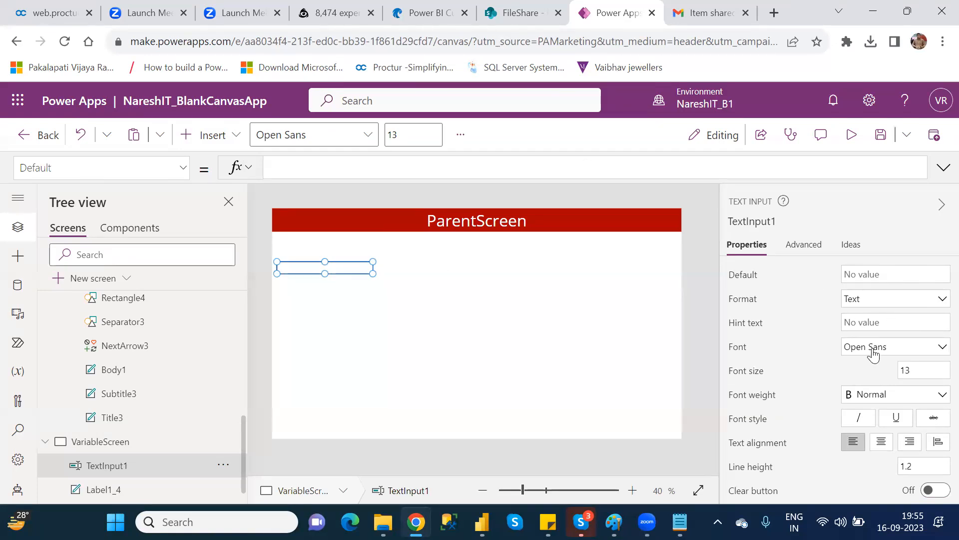
Step: Set the text input's hint text to Numeric Value and delete the text input from VariableScreen
click(874, 320)
text(Num)
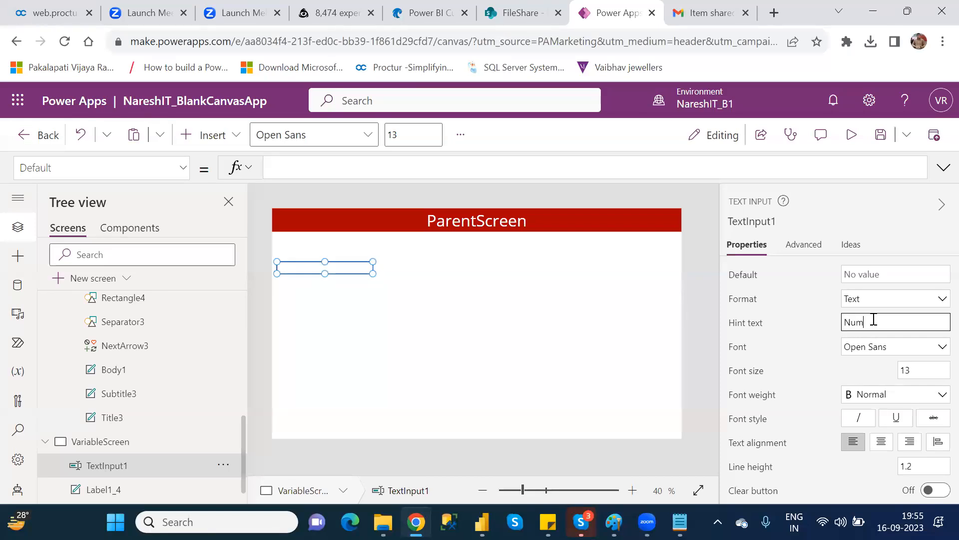
text(eric Value)
click(363, 268)
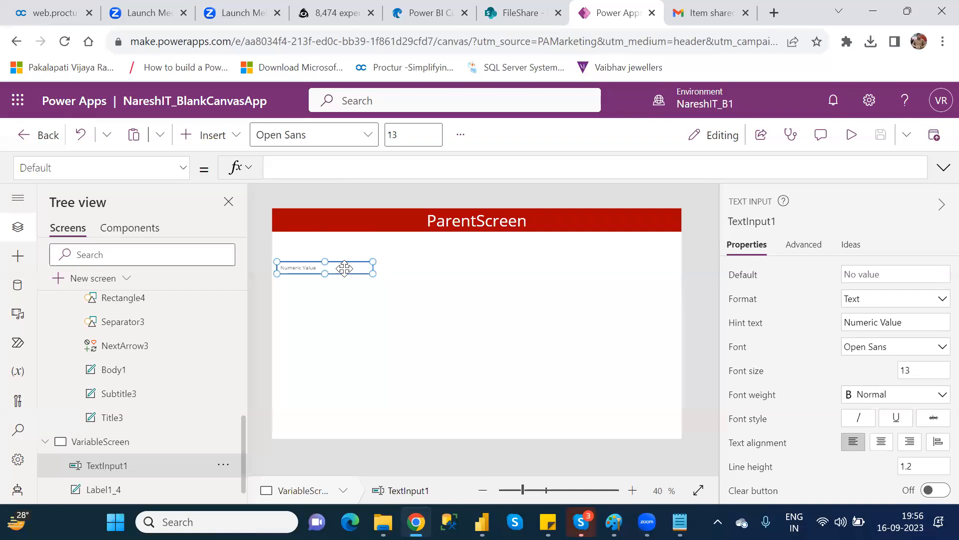
key(Delete)
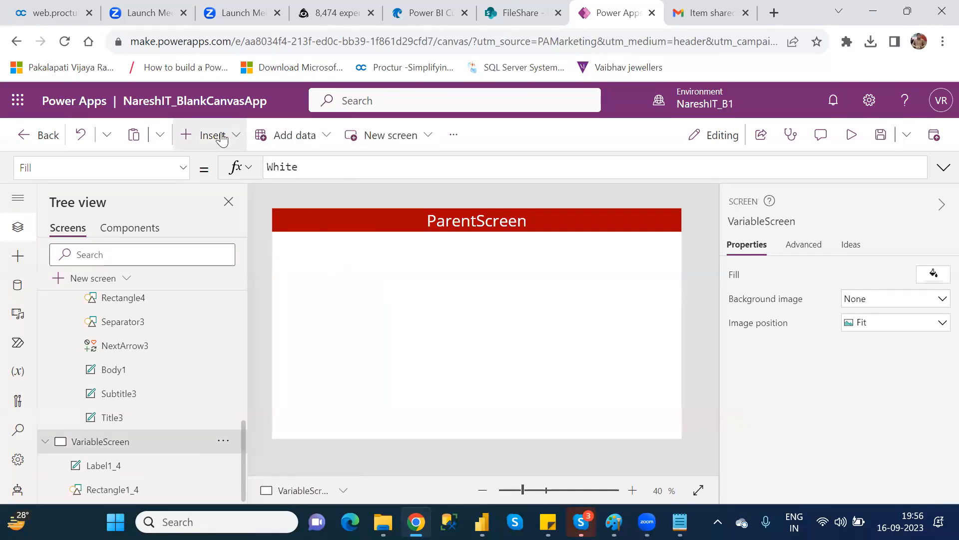
Step: Insert a new text input on VariableScreen and place it below the red header near the left edge
click(222, 139)
click(310, 251)
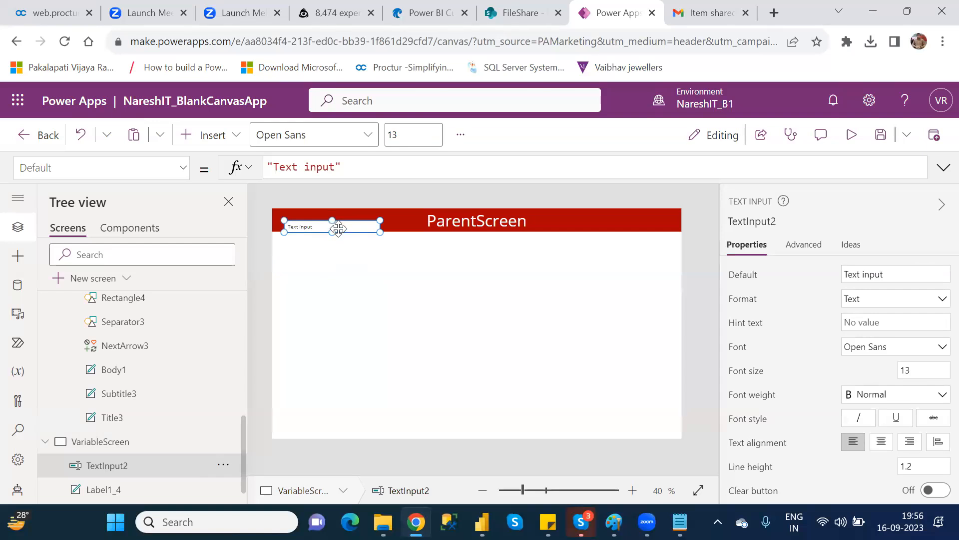
drag(336, 226, 312, 266)
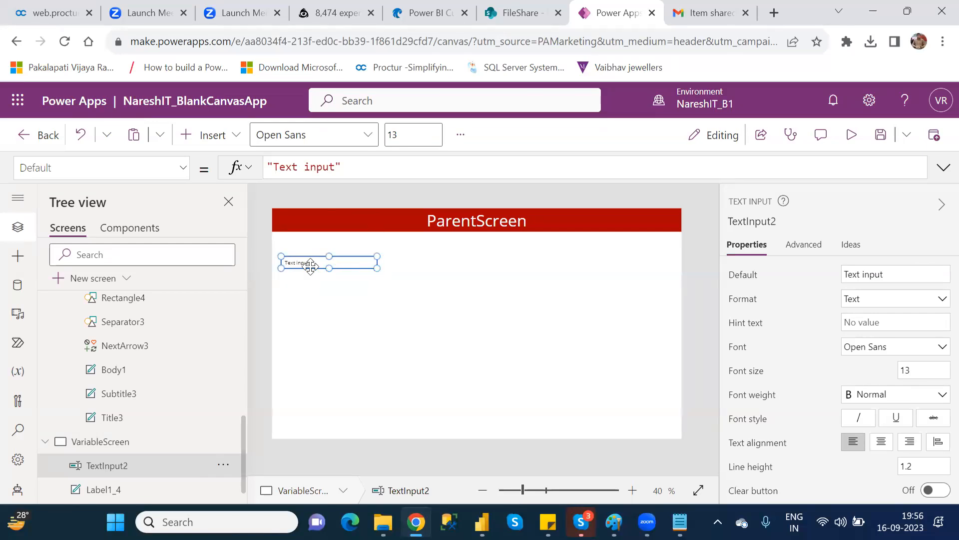
Step: Preview the app, replace the text input's content with the sample text jsdfkajfdlkajf, erase it, and return to editing
click(848, 136)
click(217, 211)
drag(218, 212, 162, 207)
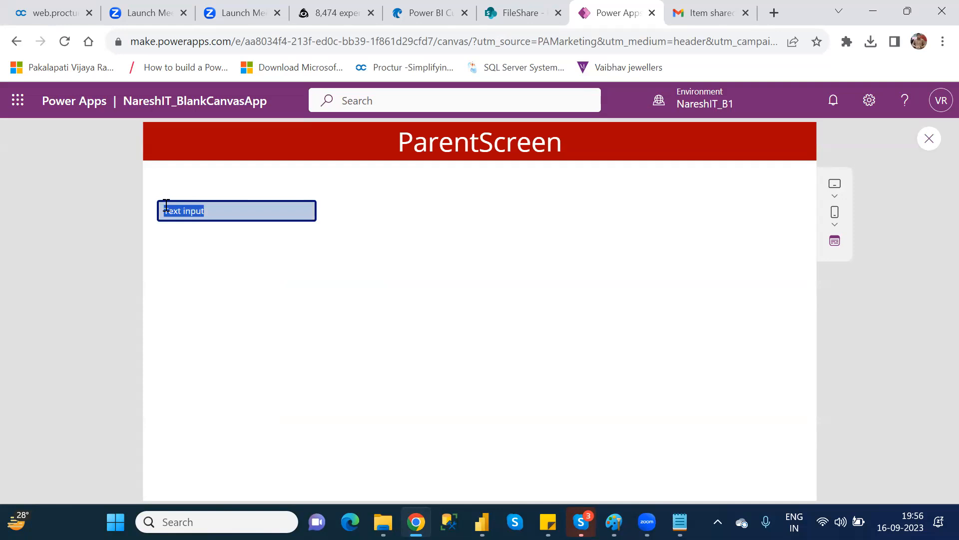
text(jsdfkajfdlkajf)
key(BackSpace)
key(BackSpace)
key(BackSpace)
key(BackSpace)
key(BackSpace)
key(BackSpace)
key(BackSpace)
key(BackSpace)
key(BackSpace)
key(BackSpace)
key(BackSpace)
key(BackSpace)
key(BackSpace)
key(BackSpace)
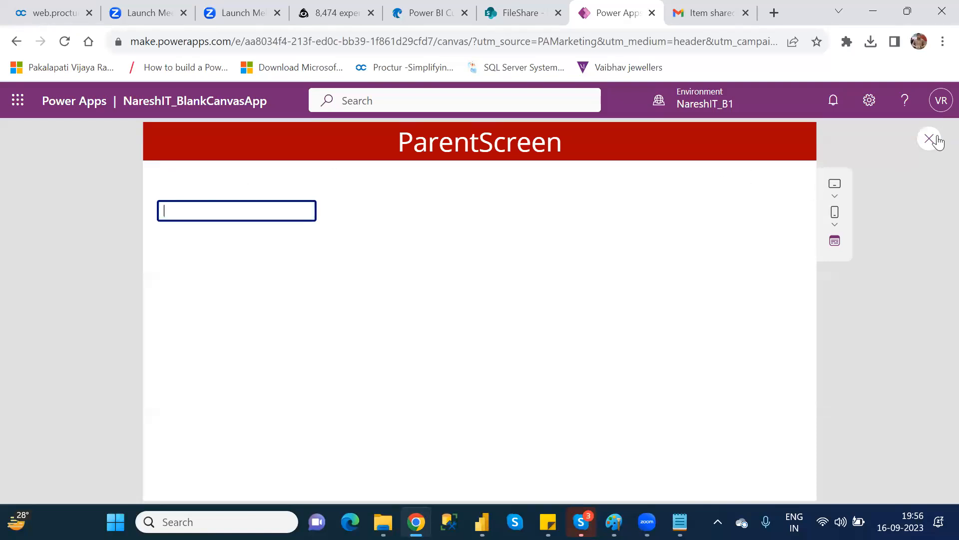
click(937, 140)
click(622, 375)
Step: Clear the text input's default value and set its format to Number
click(370, 264)
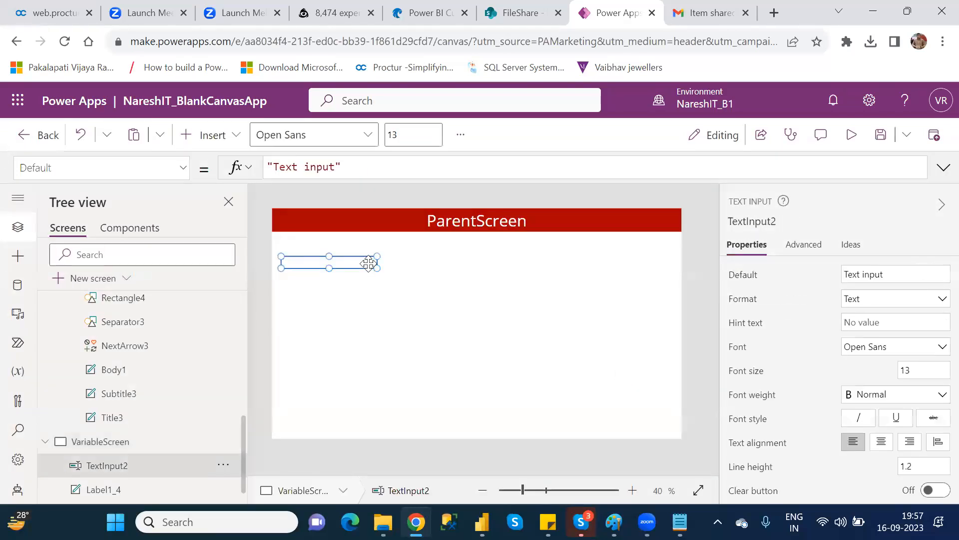
click(887, 275)
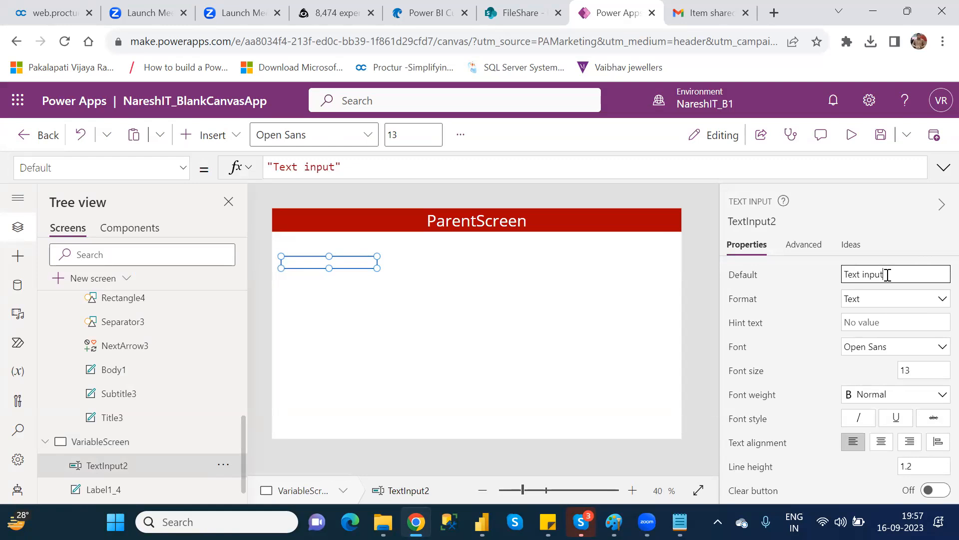
drag(887, 275, 845, 273)
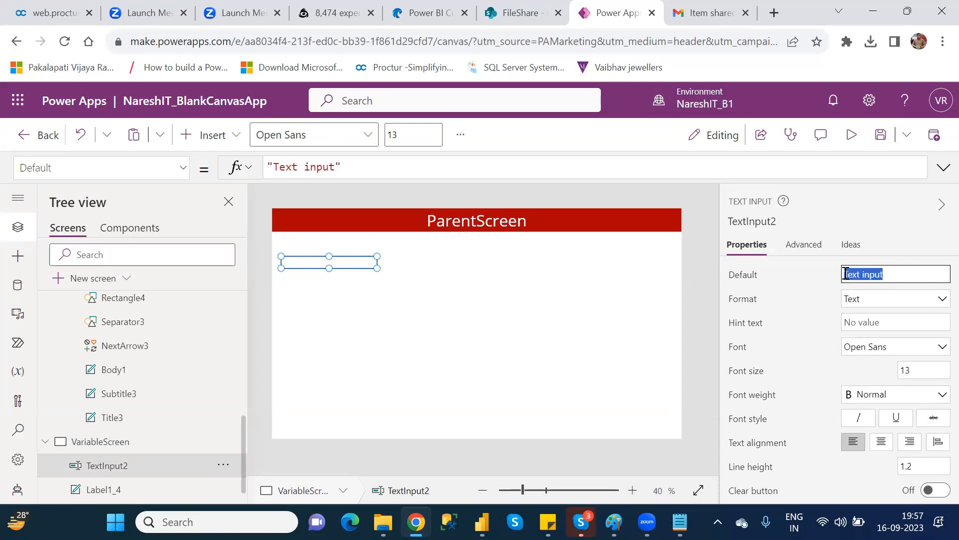
key(BackSpace)
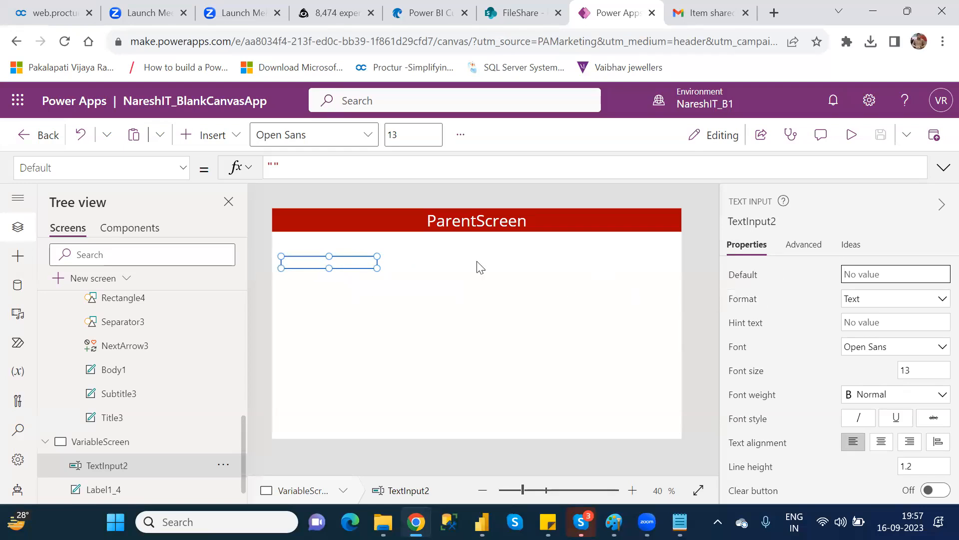
click(927, 303)
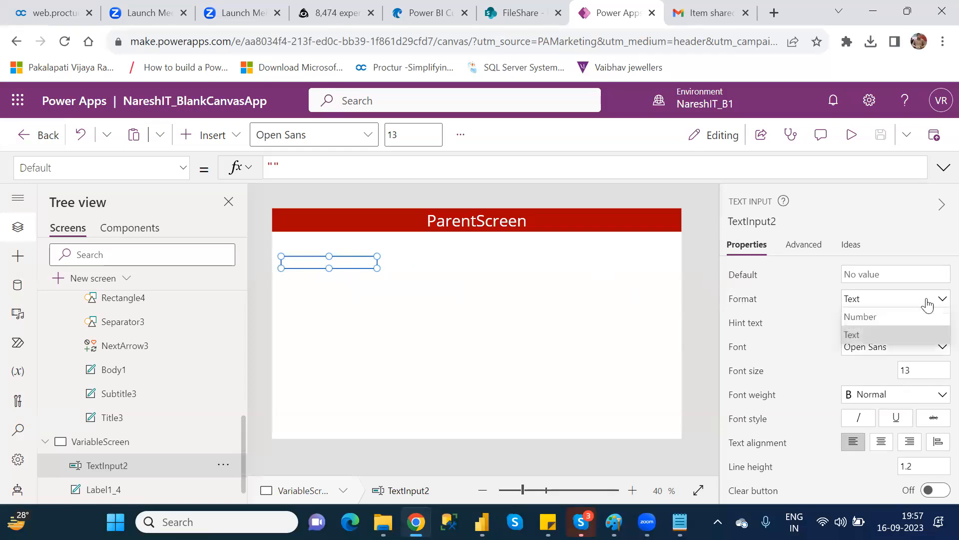
click(874, 317)
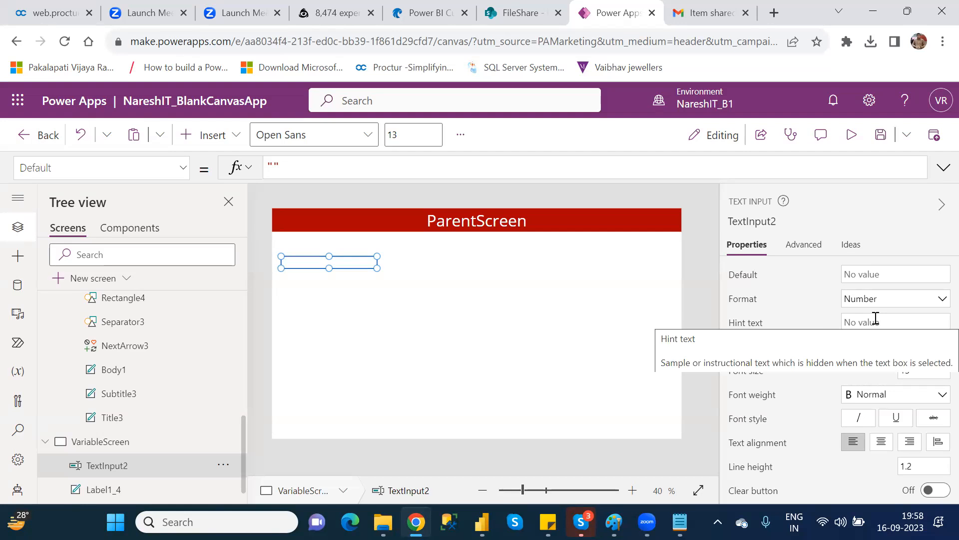
click(876, 319)
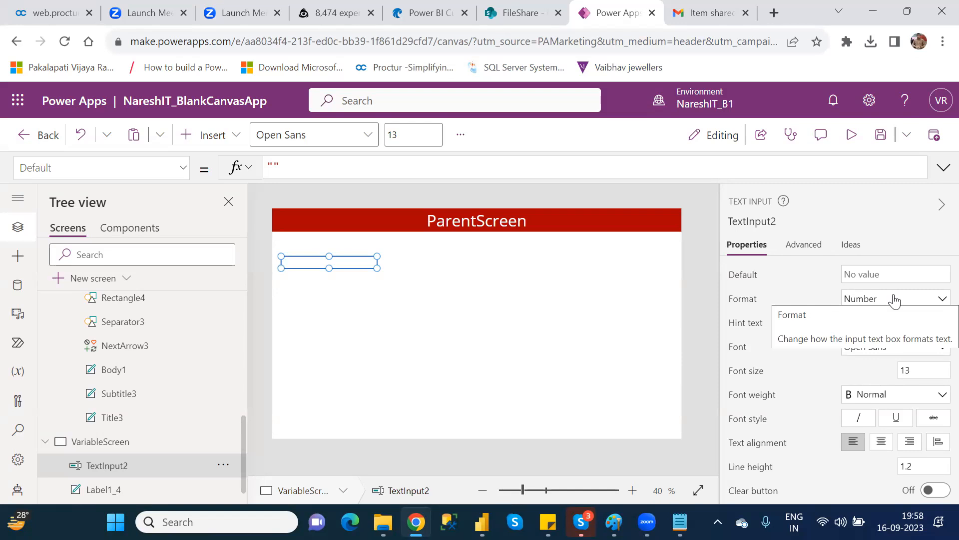
click(895, 298)
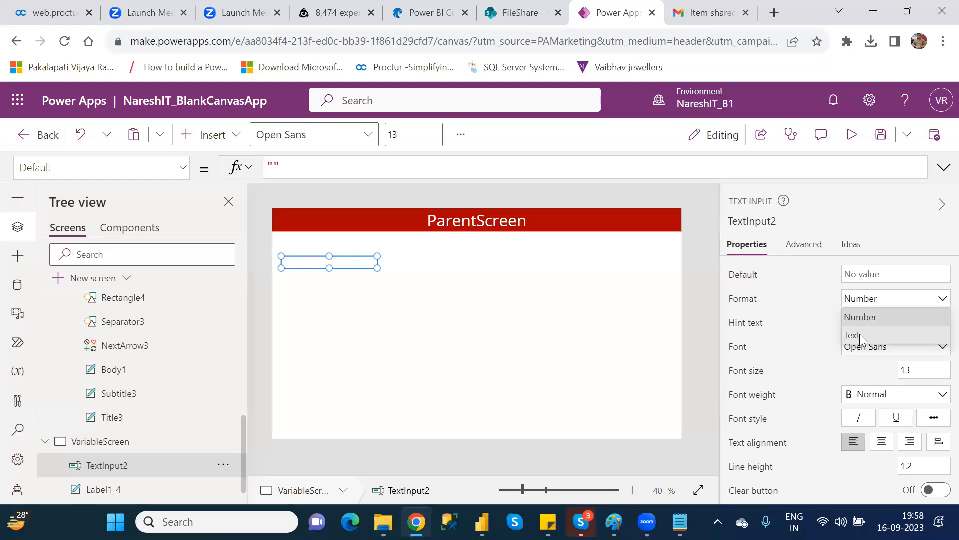
click(646, 345)
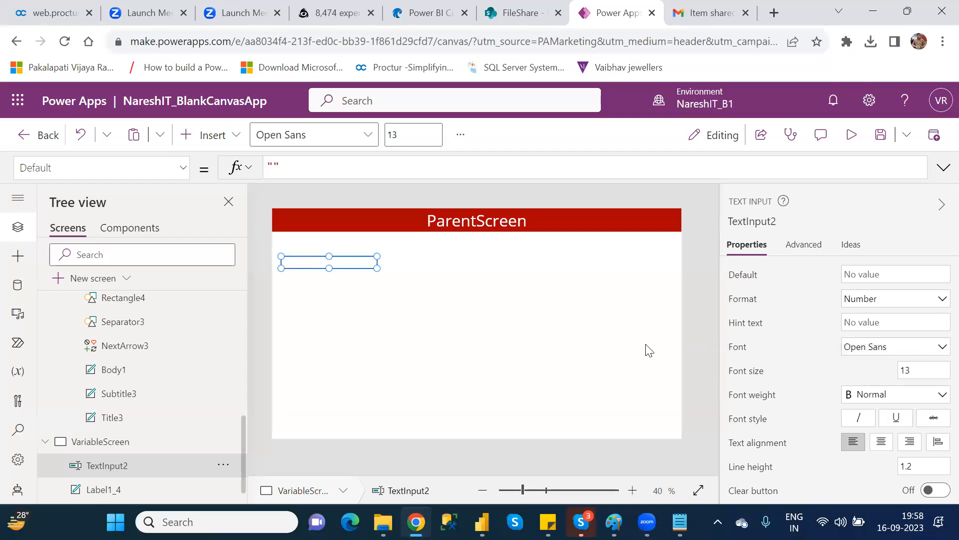
click(648, 350)
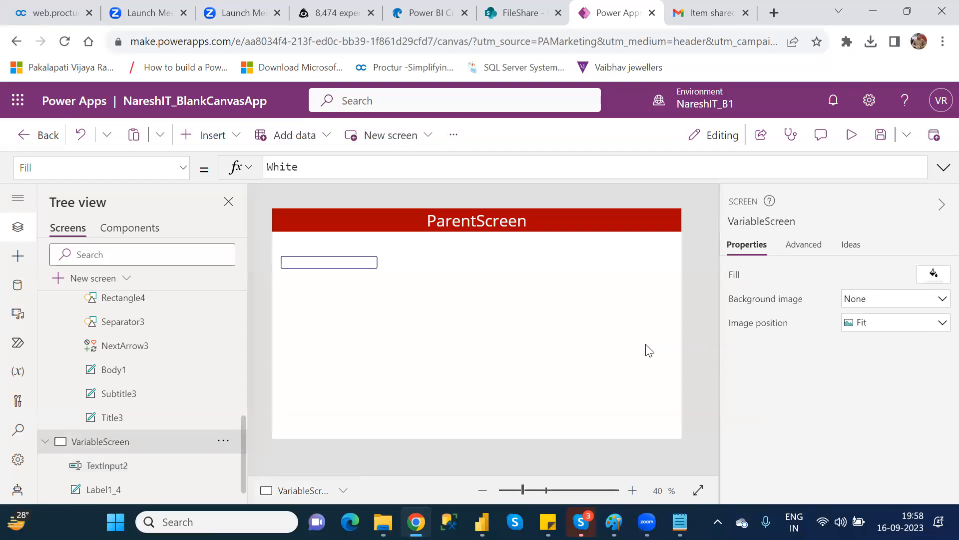
Step: Set the text input's hint text to Enter Numeric value
click(302, 259)
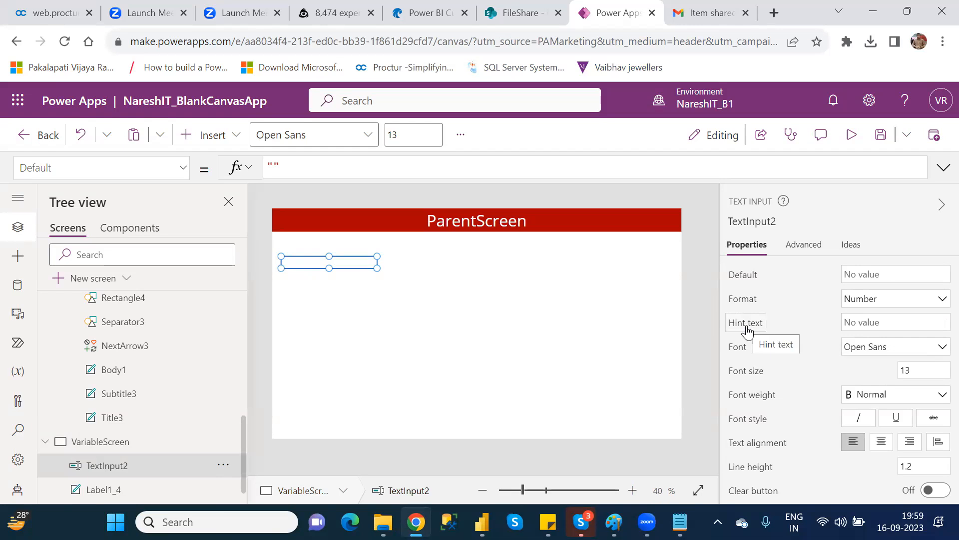
click(473, 290)
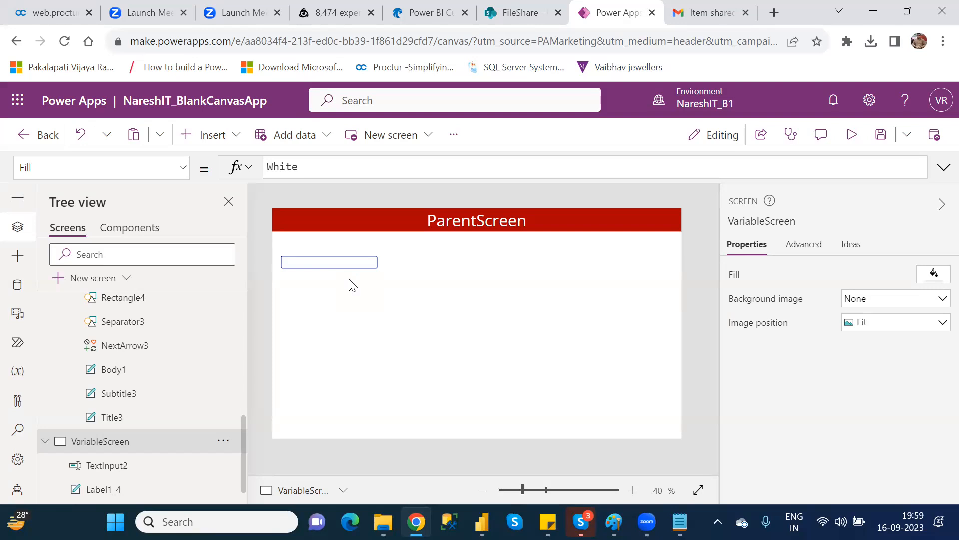
click(316, 261)
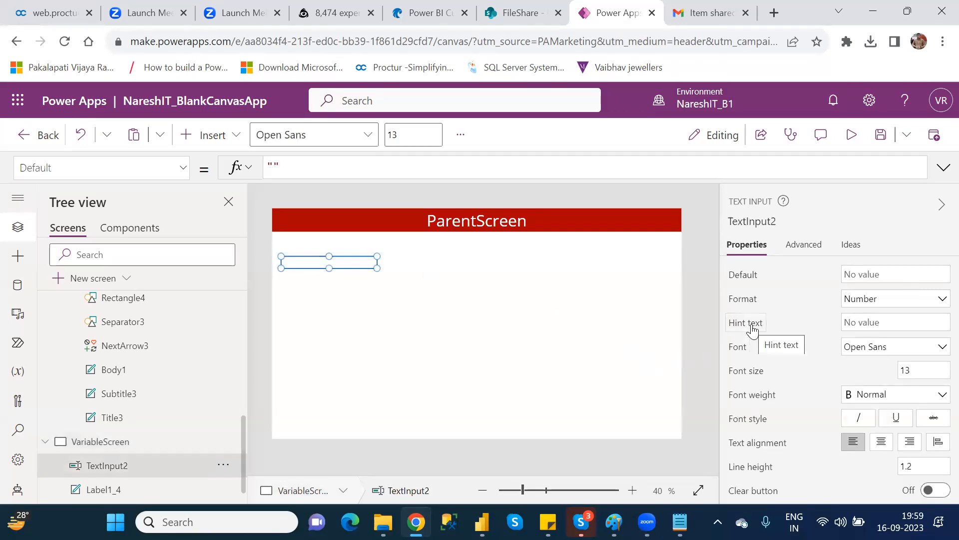
click(870, 321)
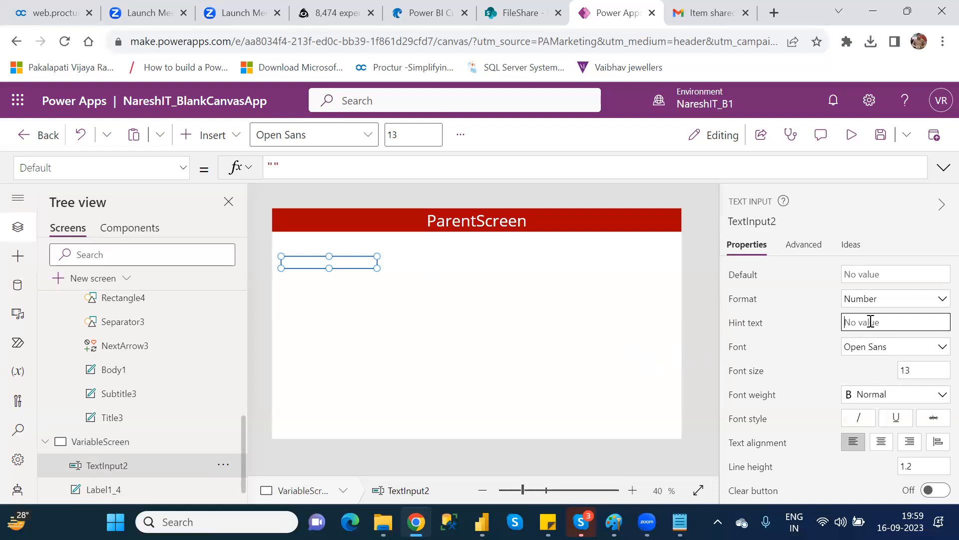
text(Nu)
key(BackSpace)
key(BackSpace)
text(Enter Numeric value)
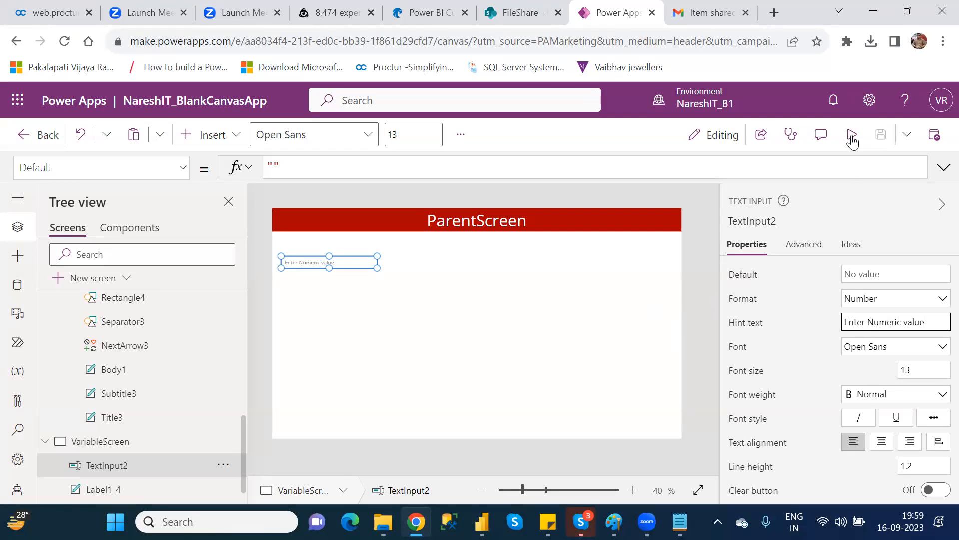
Step: Preview the app to check how the hint text behaves when the input gains and loses focus, then resume editing
click(852, 136)
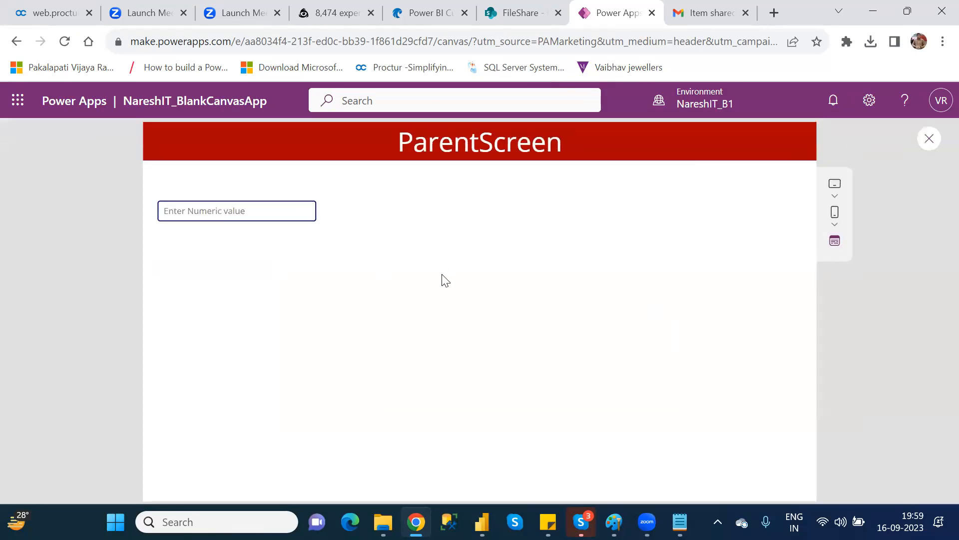
click(192, 214)
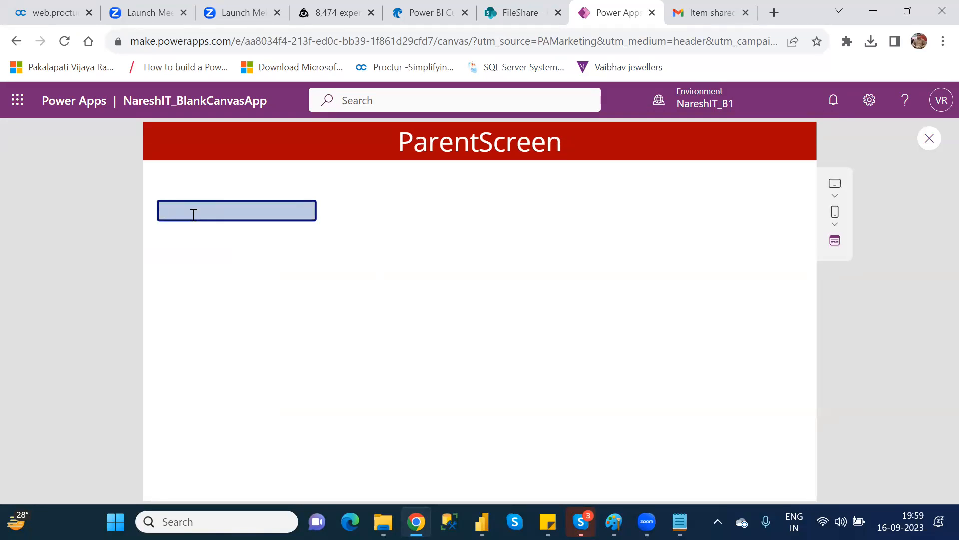
click(326, 268)
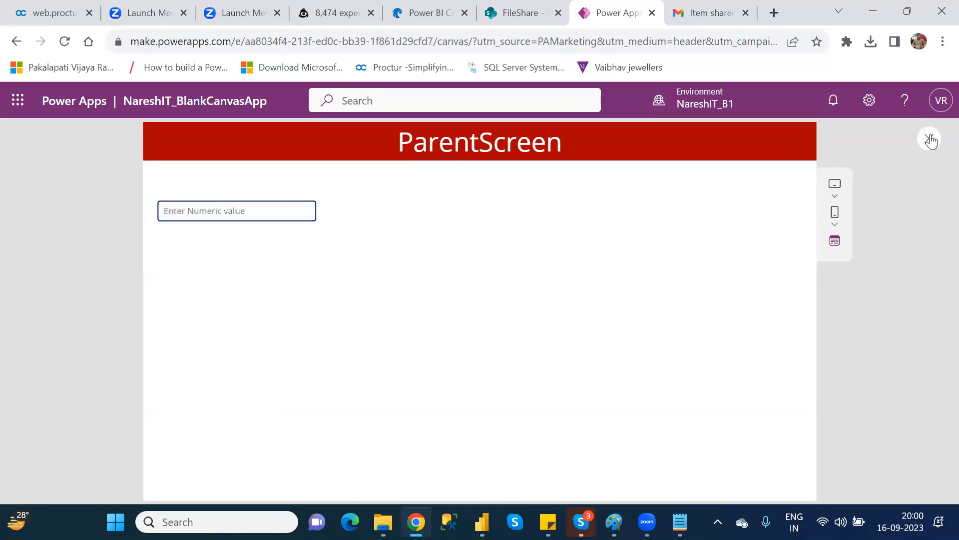
click(930, 141)
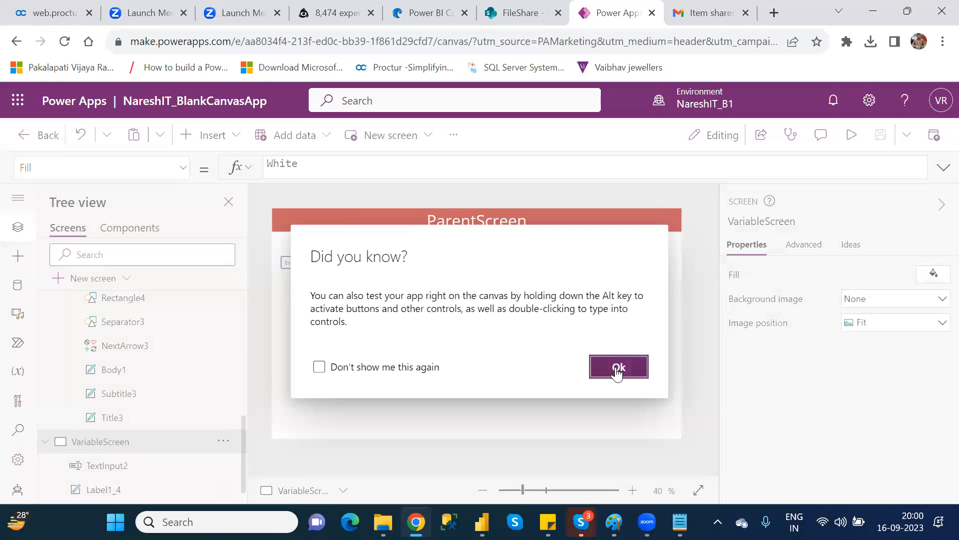
click(618, 368)
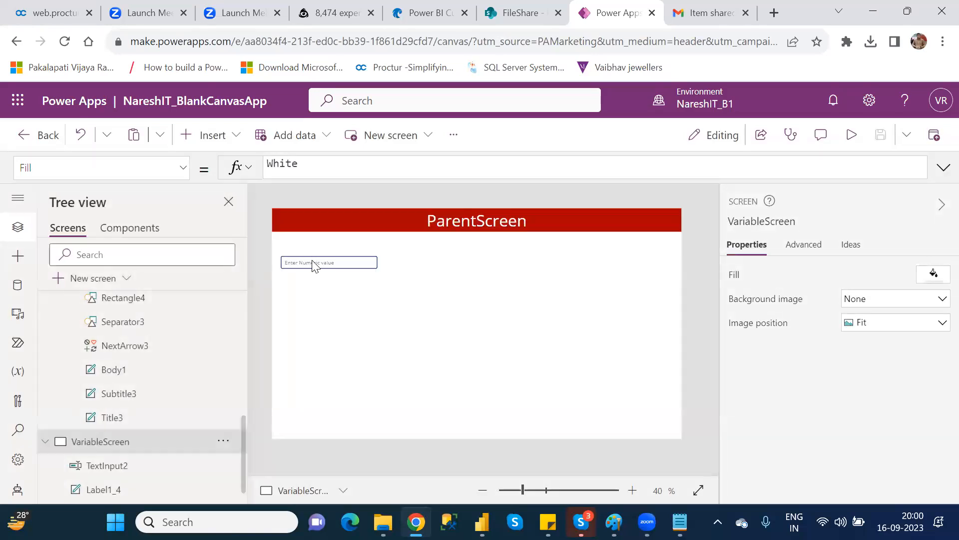
Step: Set the mode of the VariableScreen text input to Password
click(312, 261)
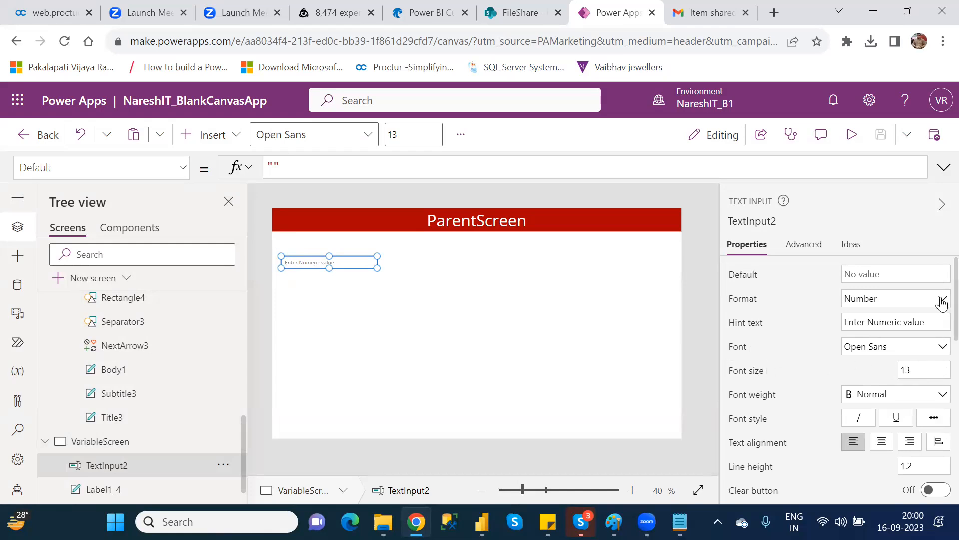
scroll(938, 314, down, 1)
scroll(938, 314, down, 2)
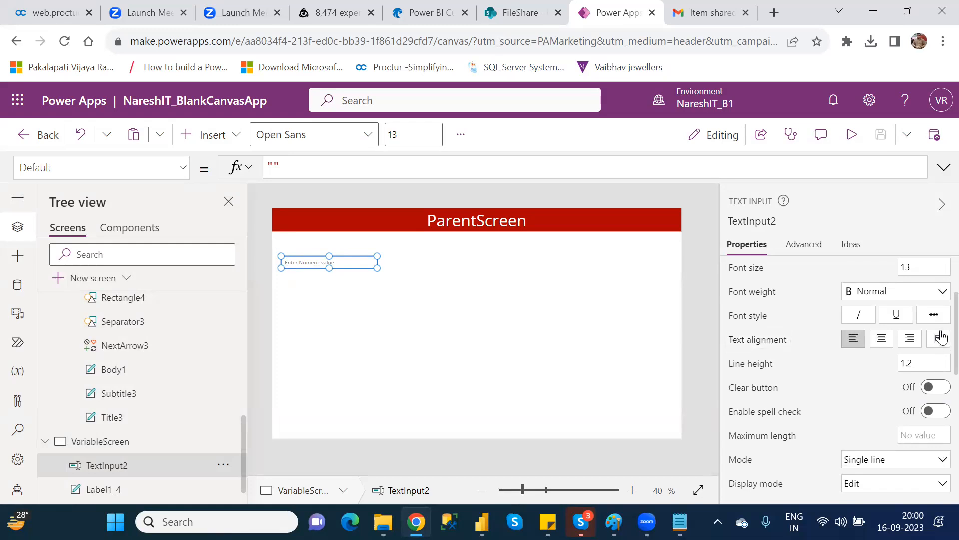
scroll(939, 337, down, 2)
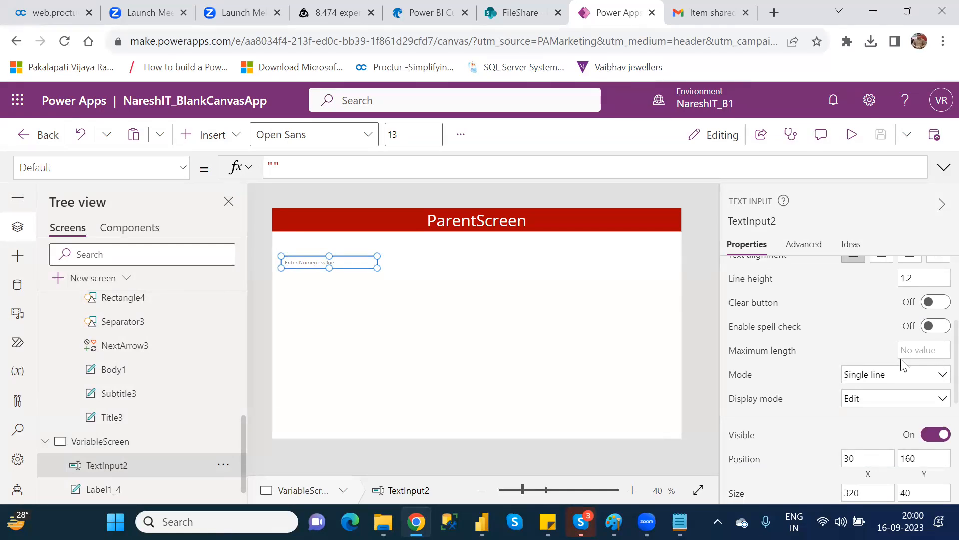
click(915, 348)
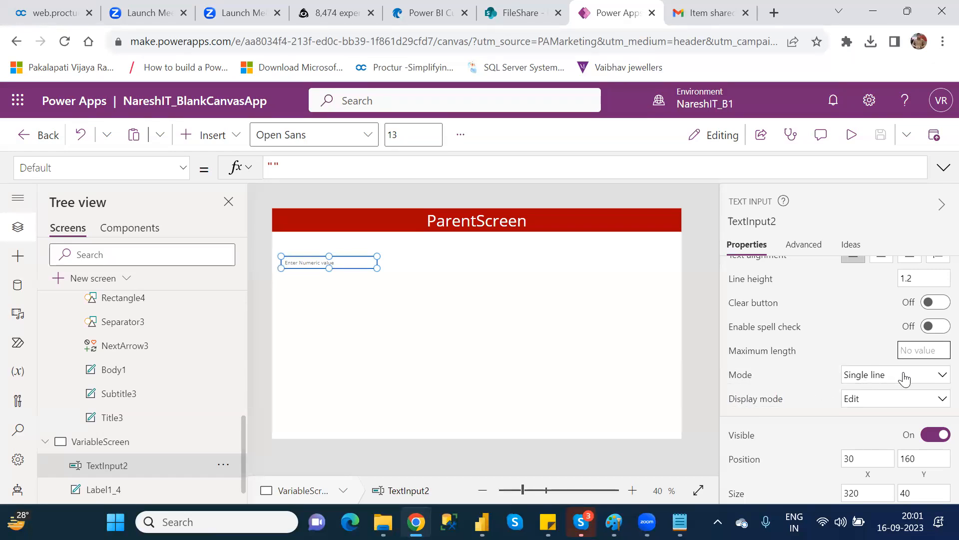
click(903, 378)
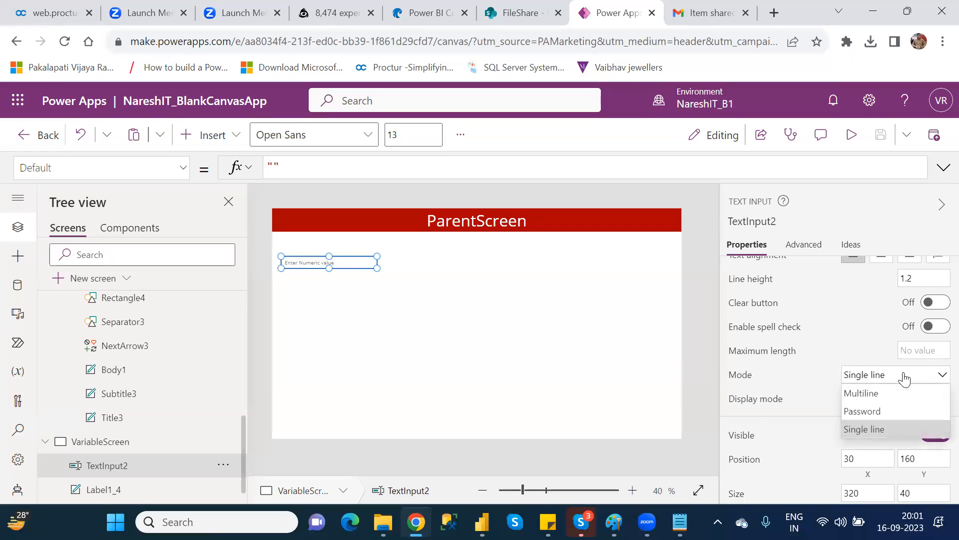
click(887, 413)
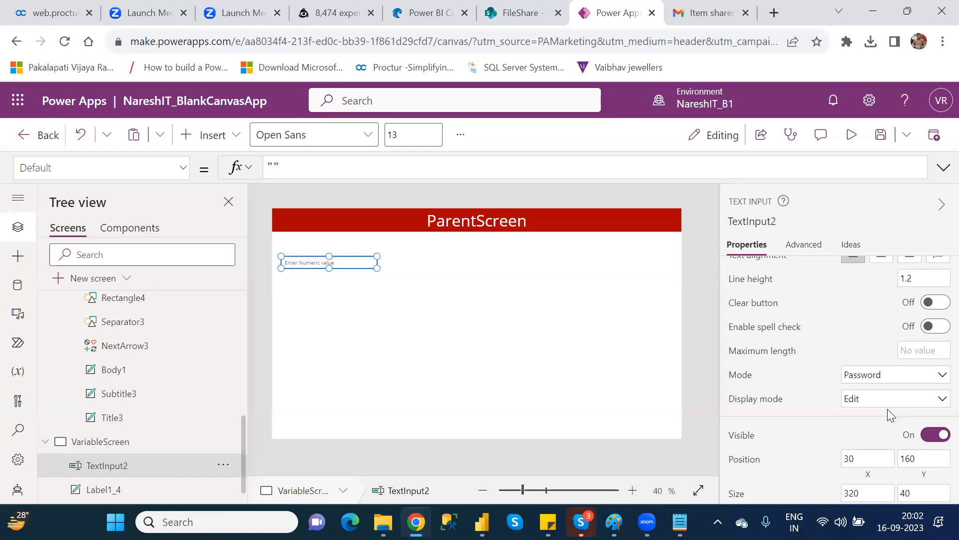
Step: Preview the app to try the text input in Password mode, and return to editing
click(851, 135)
click(276, 218)
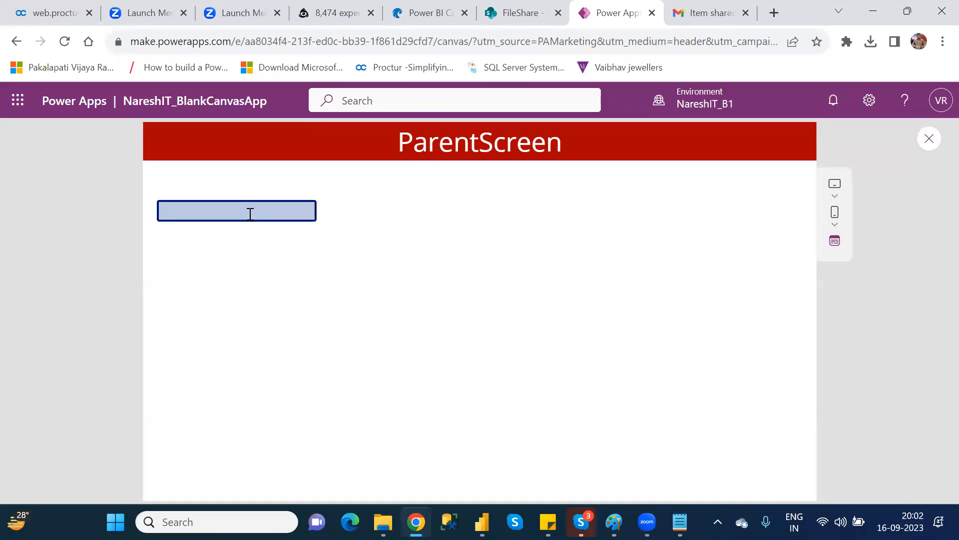
click(379, 276)
click(294, 212)
click(928, 143)
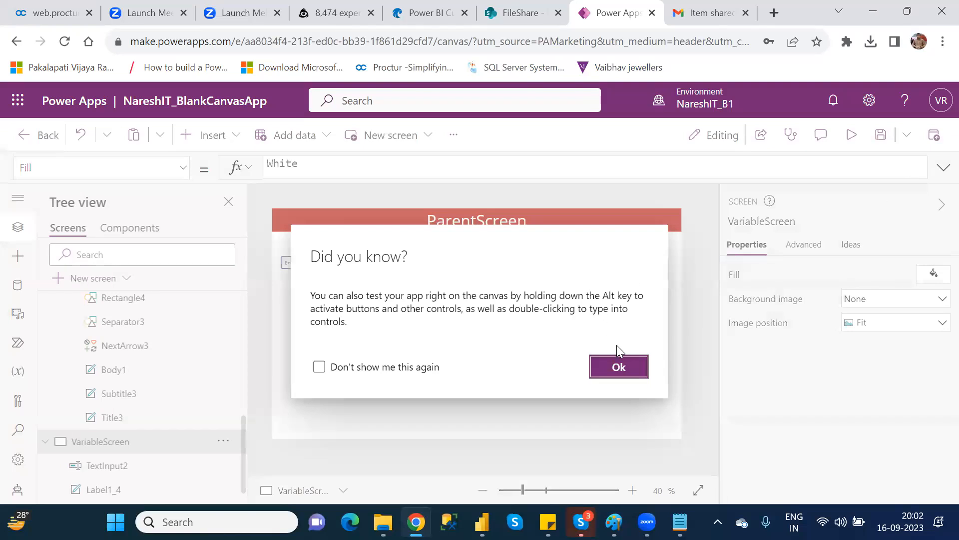
click(621, 380)
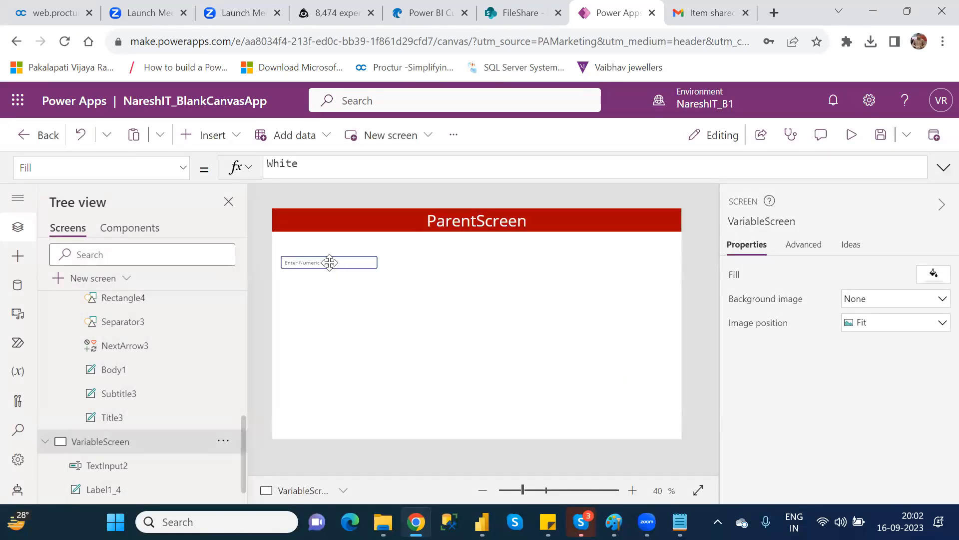
Step: Set the format of the VariableScreen text input to Text
click(329, 262)
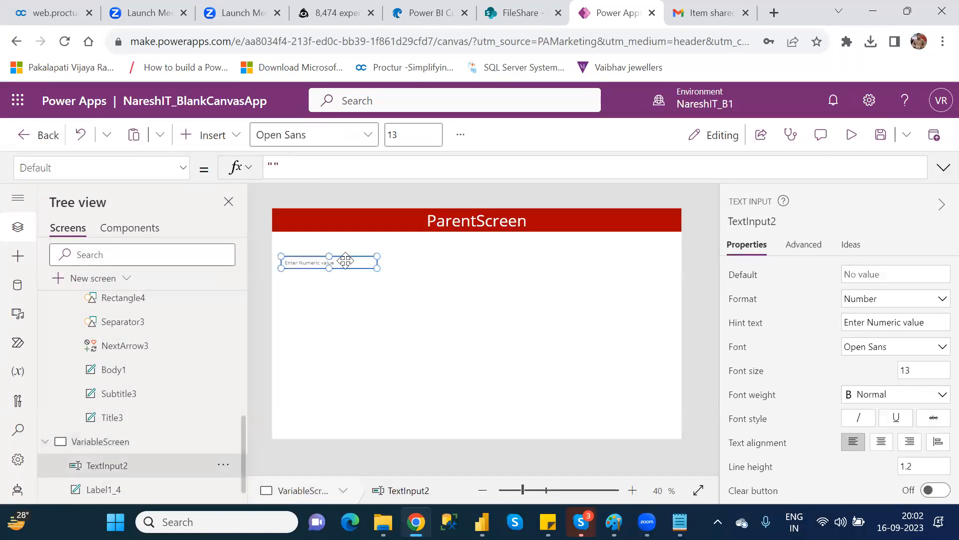
click(874, 300)
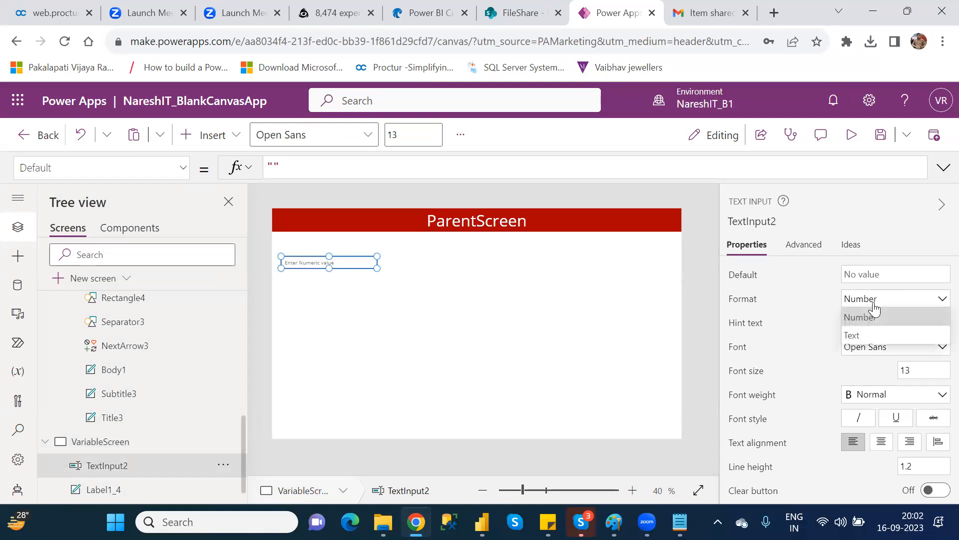
click(865, 334)
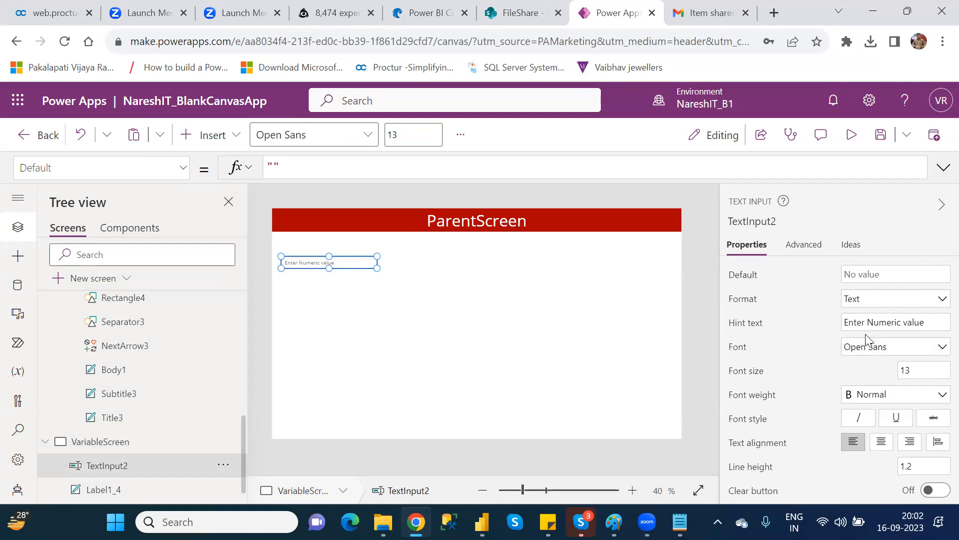
Step: Preview the app, enter a test password in the masked text input, and return to editing
click(852, 138)
click(221, 210)
text(••••••••••••••••••)
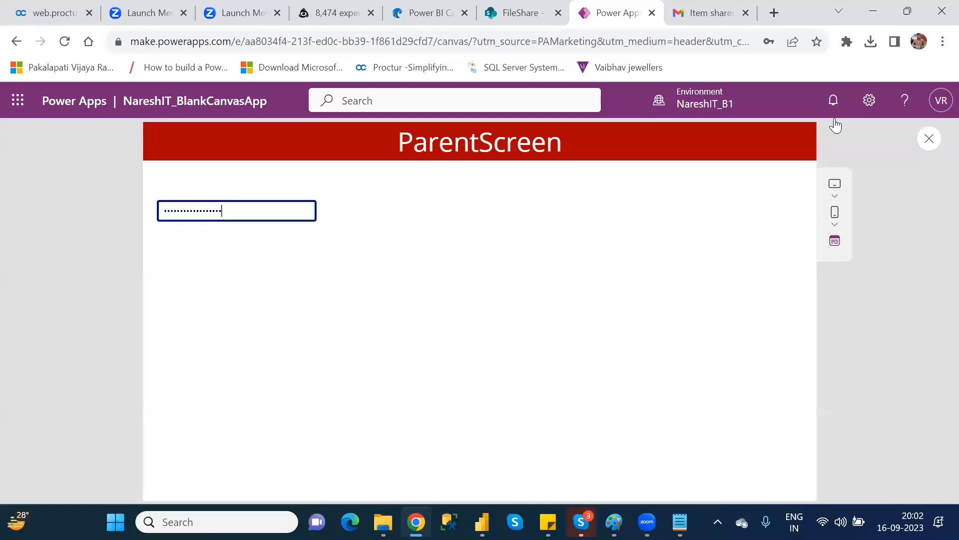
click(929, 139)
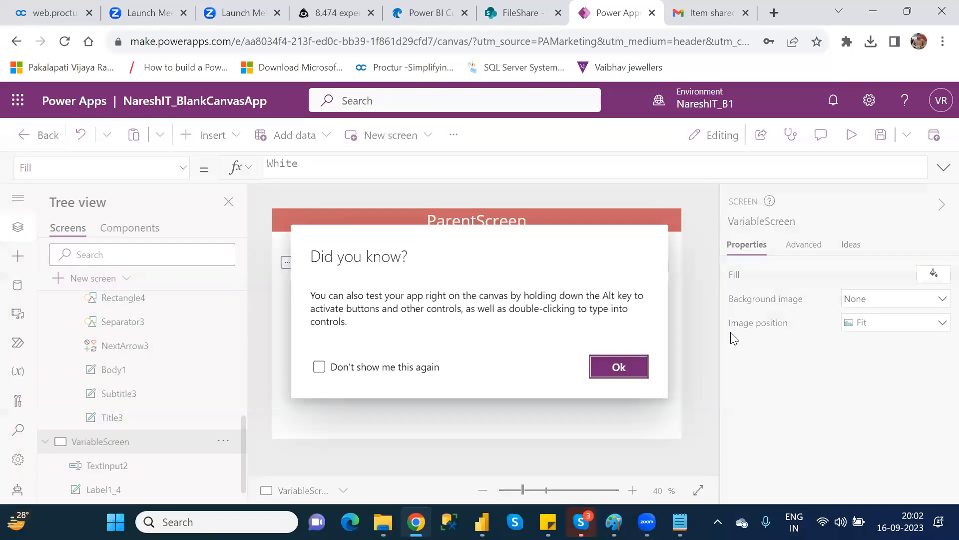
click(616, 365)
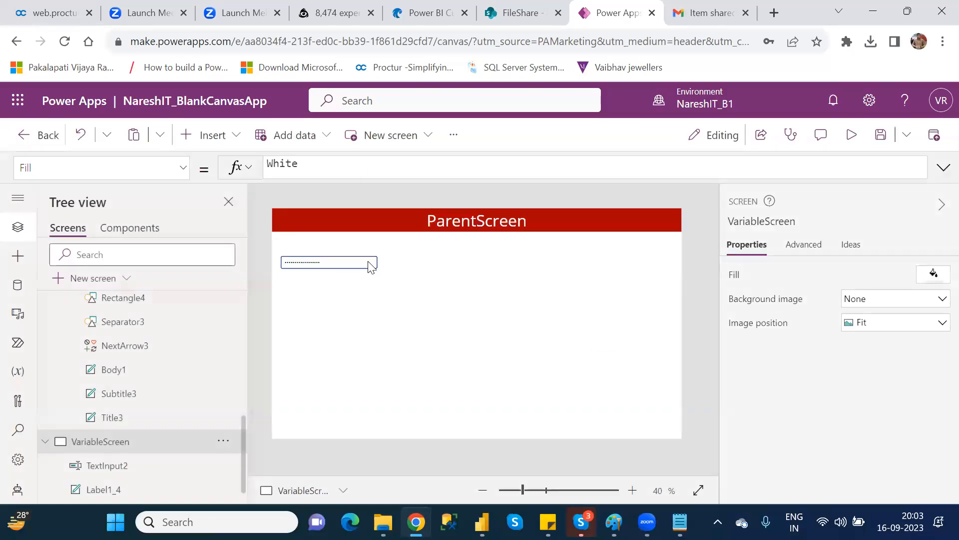
Step: Try Multiline mode on the text input, dismissing the browser's save-password offer, and set the mode to Single line
click(369, 262)
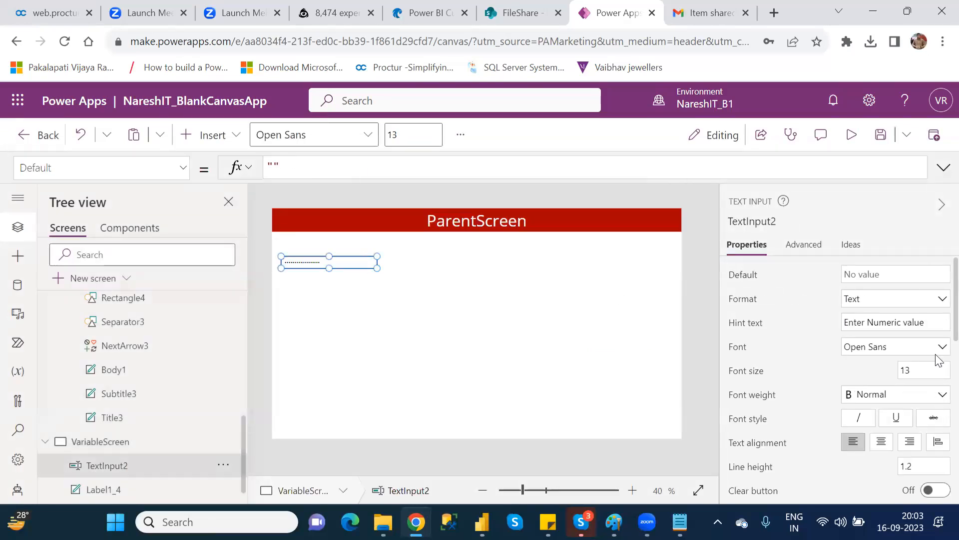
scroll(938, 345, down, 3)
scroll(935, 392, down, 1)
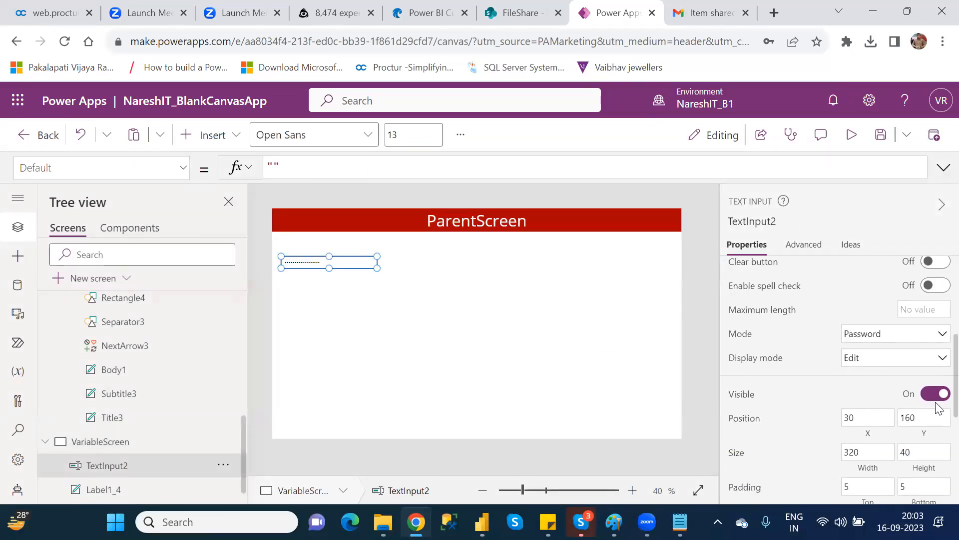
click(884, 341)
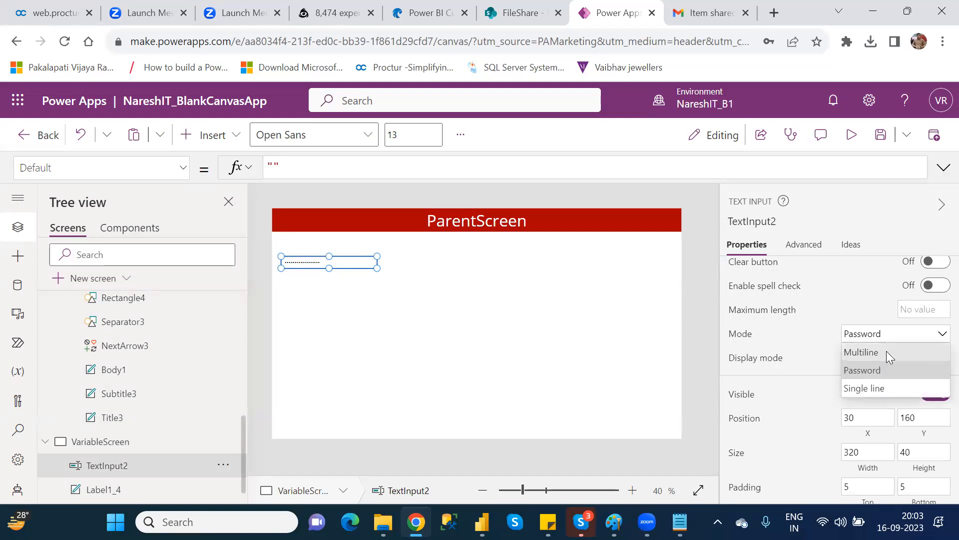
click(887, 351)
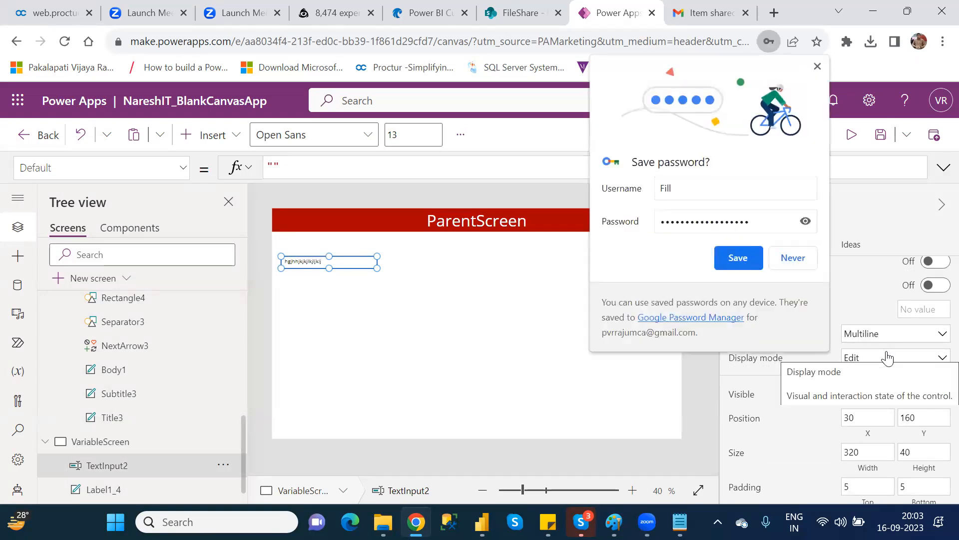
click(818, 67)
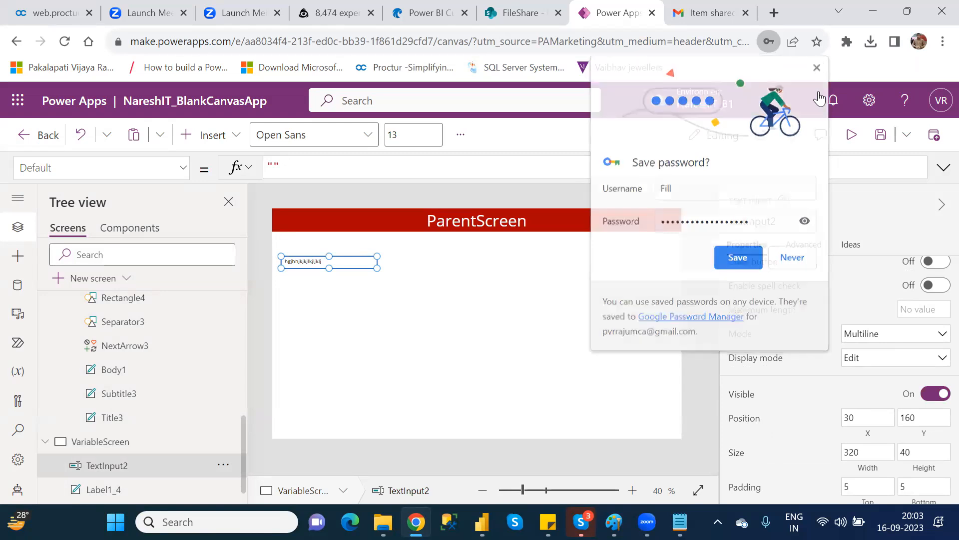
click(874, 332)
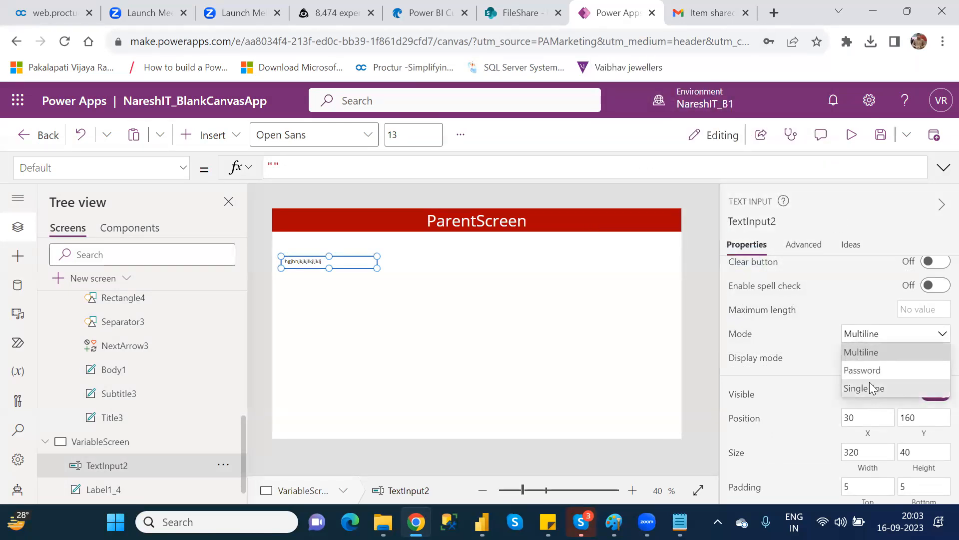
click(870, 387)
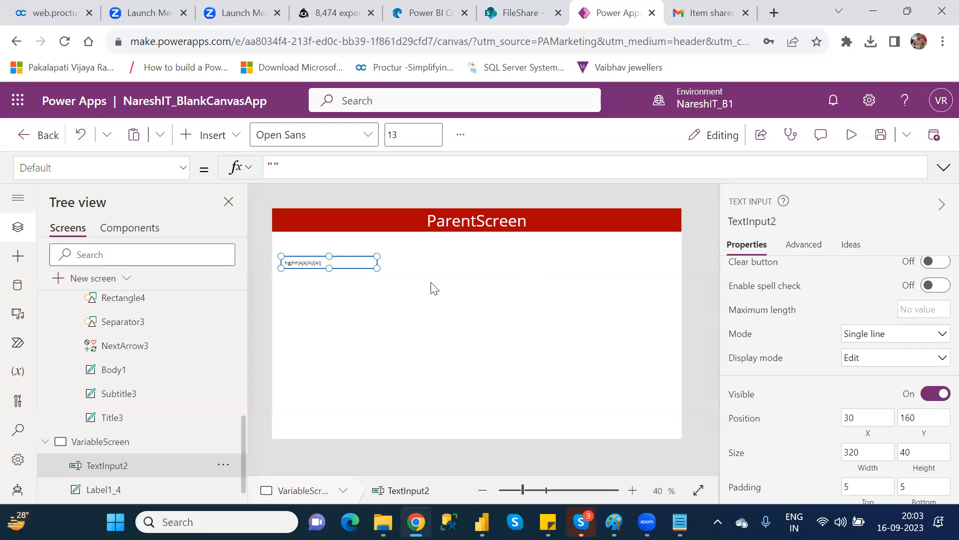
Step: Set the text input's display mode to View, preview its behaviour, and return to editing
click(875, 362)
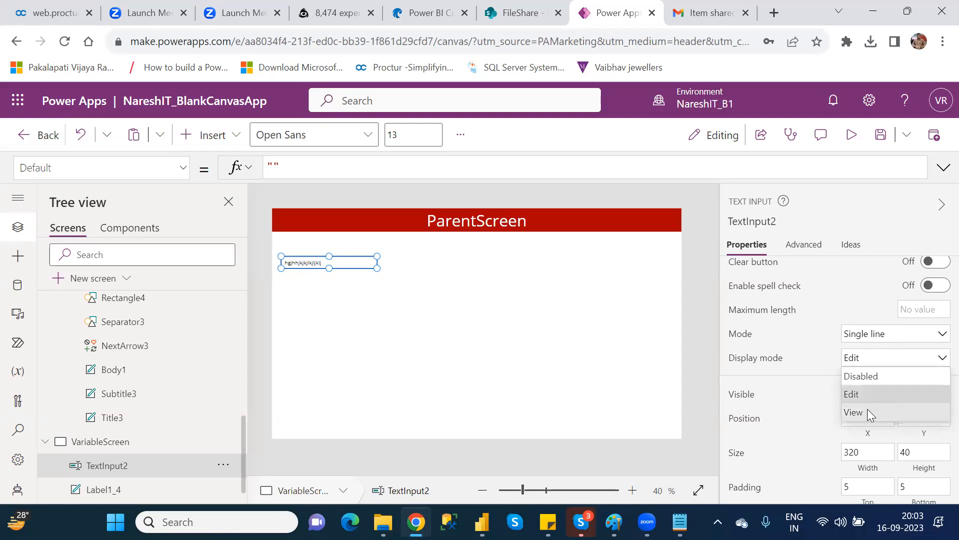
click(867, 411)
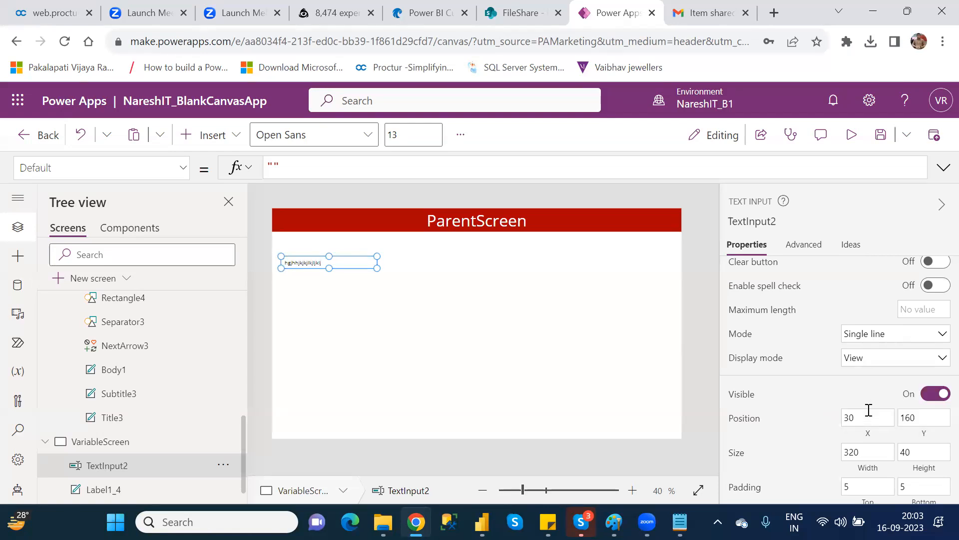
click(851, 136)
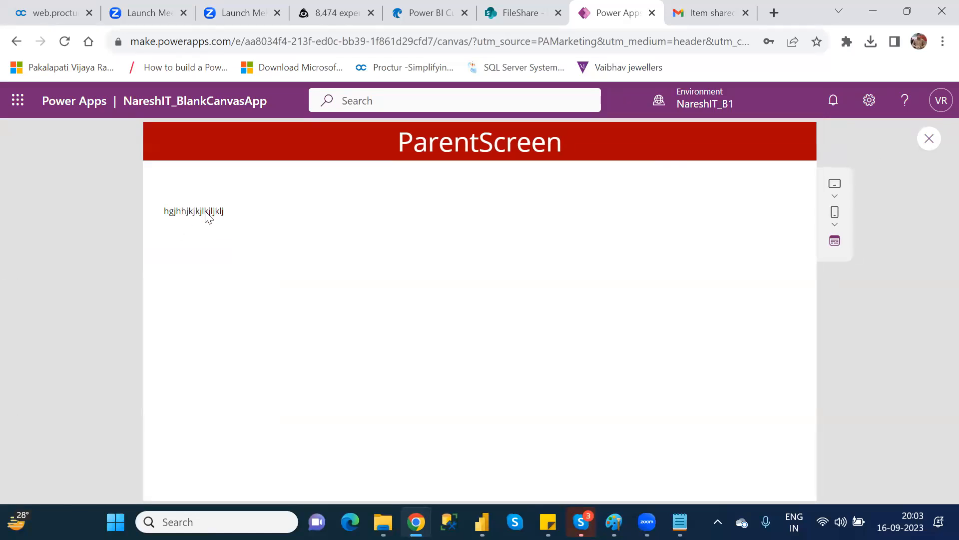
click(929, 138)
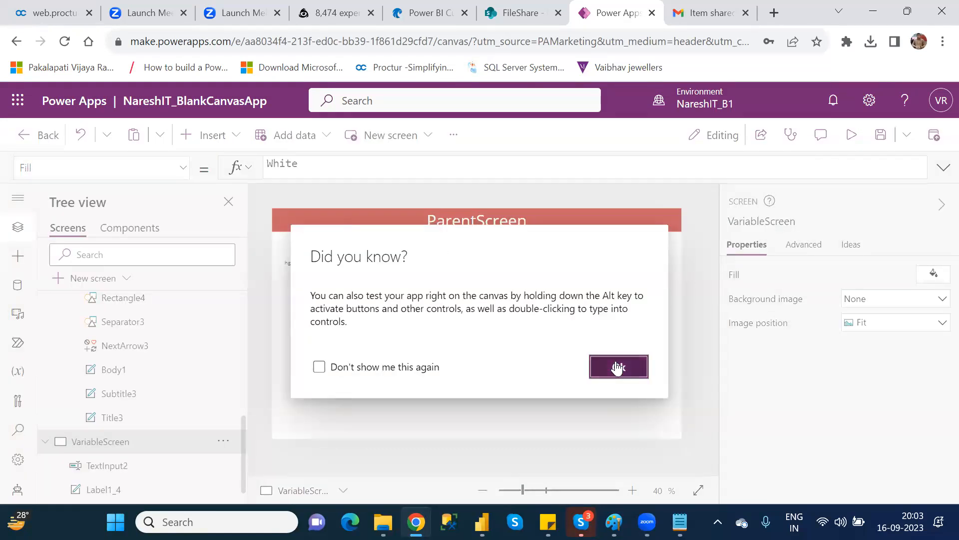
click(618, 367)
Step: Set the display mode of the VariableScreen text input back to Edit
click(305, 263)
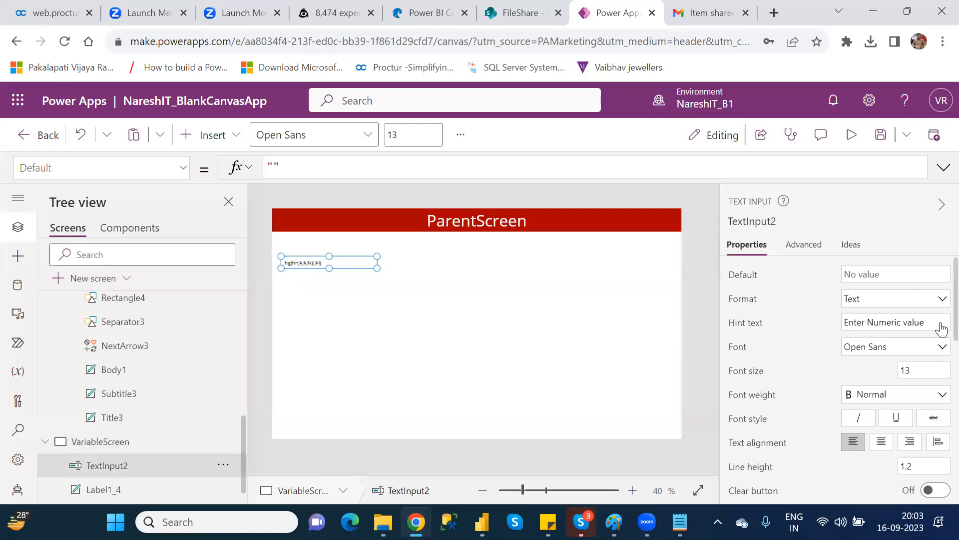
scroll(941, 336, down, 5)
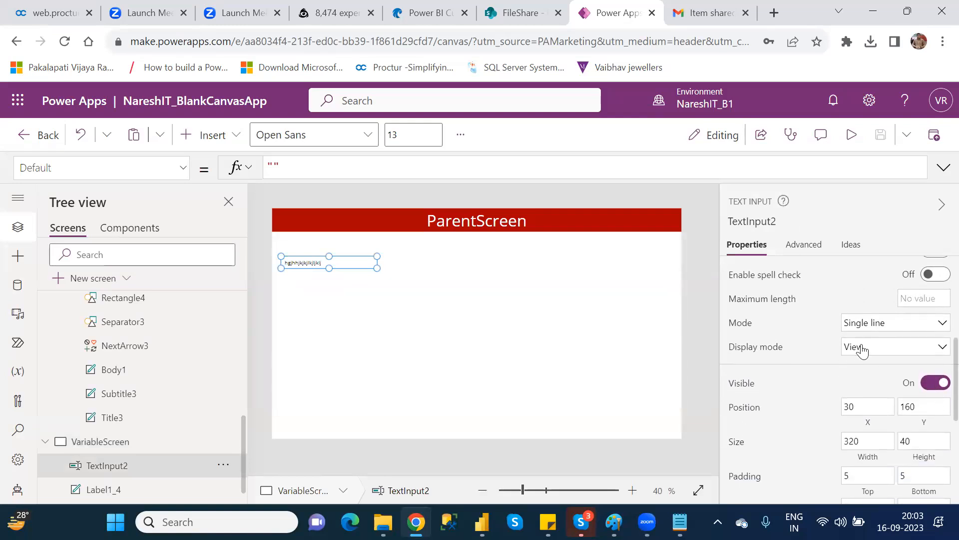
click(866, 346)
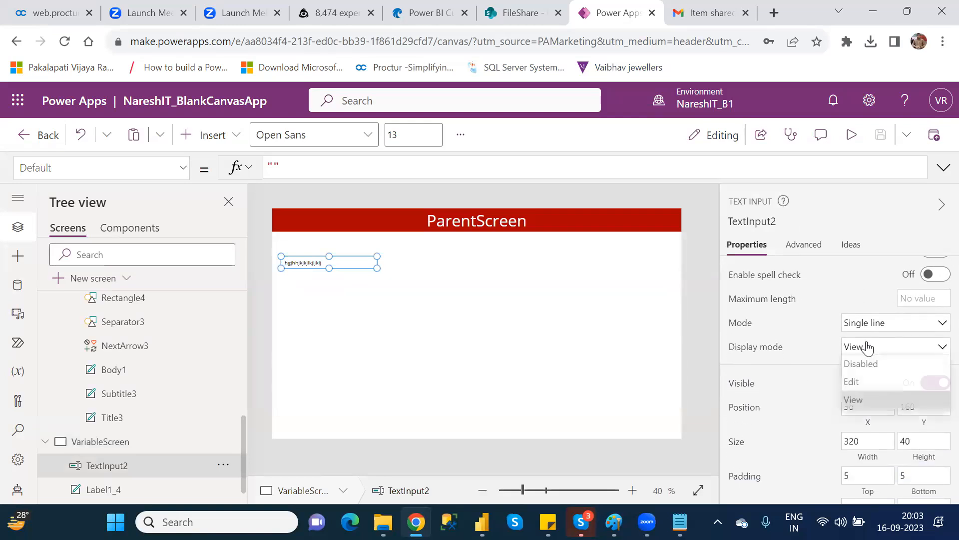
click(851, 384)
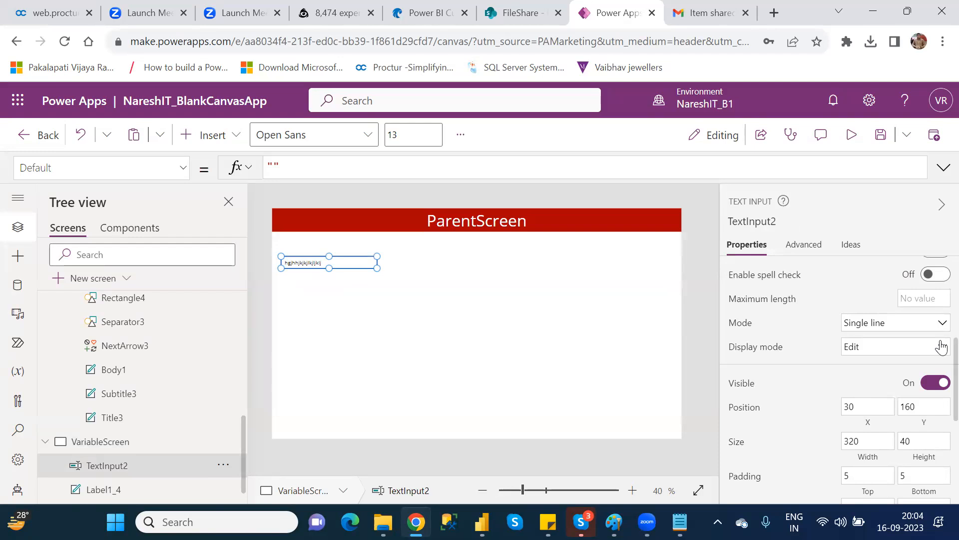
Step: Preview the app, clear all characters from the text input, and return to editing
scroll(941, 350, down, 5)
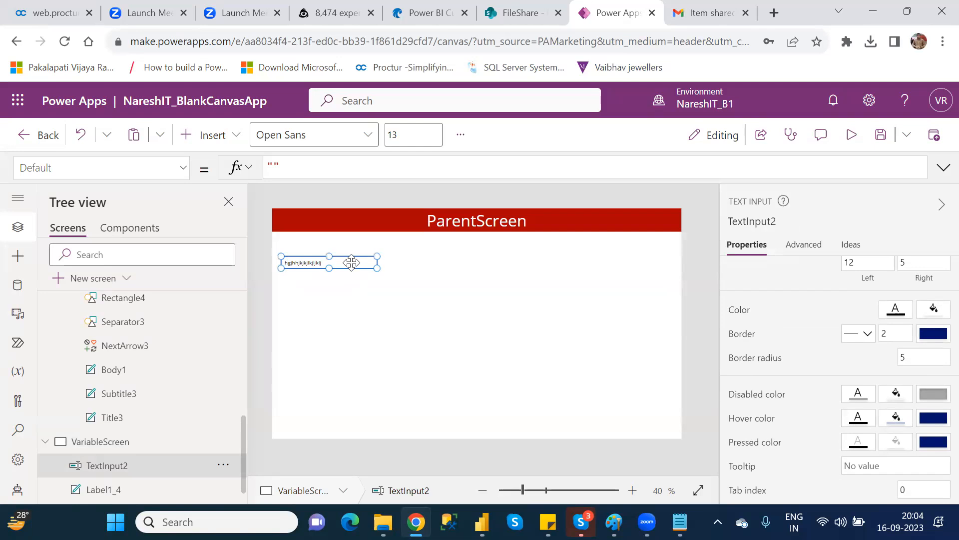
click(853, 135)
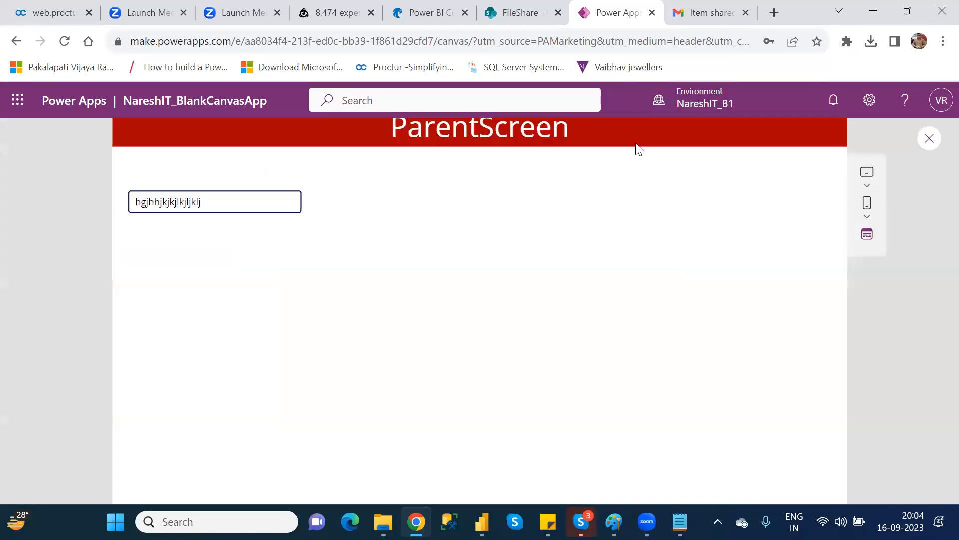
click(260, 212)
key(BackSpace)
key(BackSpace)
key(BackSpace)
key(BackSpace)
key(BackSpace)
key(BackSpace)
key(BackSpace)
key(BackSpace)
key(BackSpace)
key(BackSpace)
key(BackSpace)
key(BackSpace)
key(BackSpace)
key(BackSpace)
key(BackSpace)
key(BackSpace)
key(BackSpace)
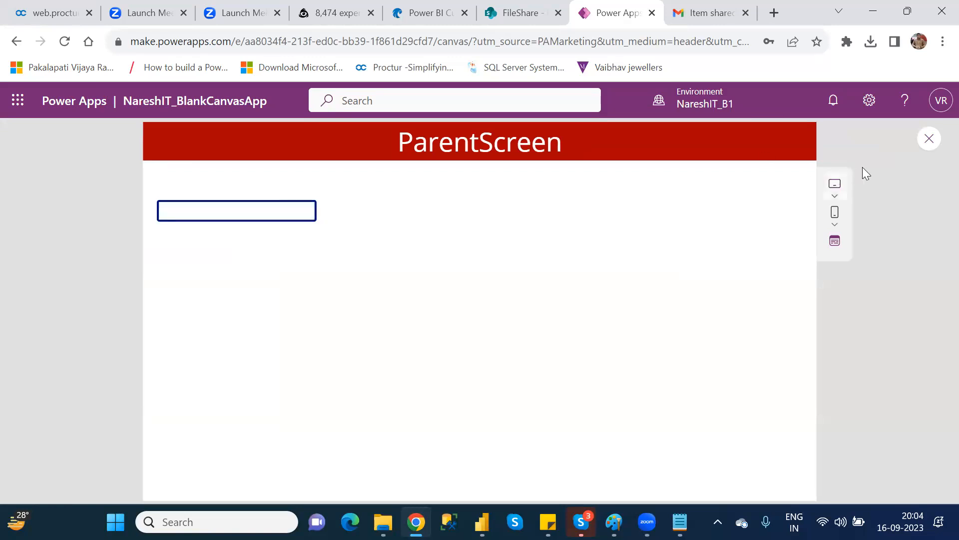
click(928, 140)
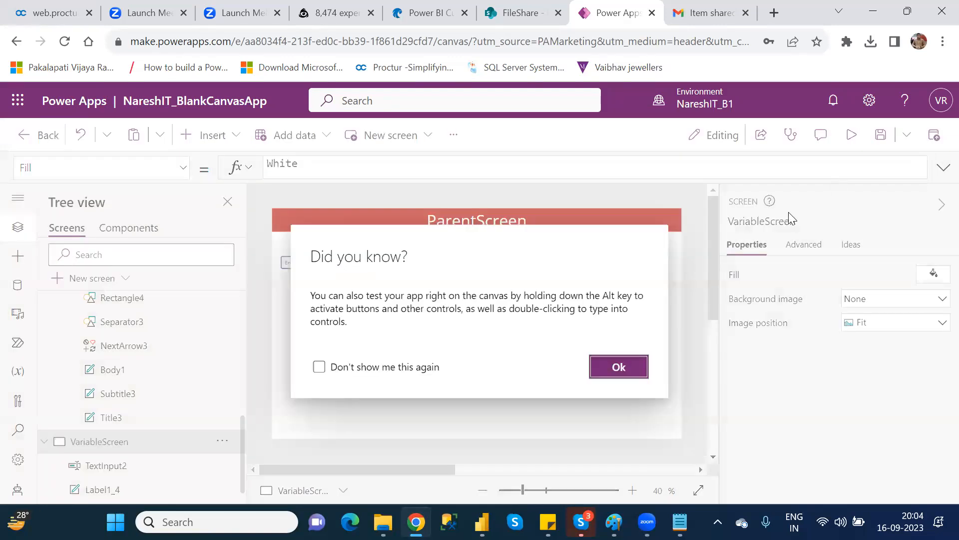
click(640, 370)
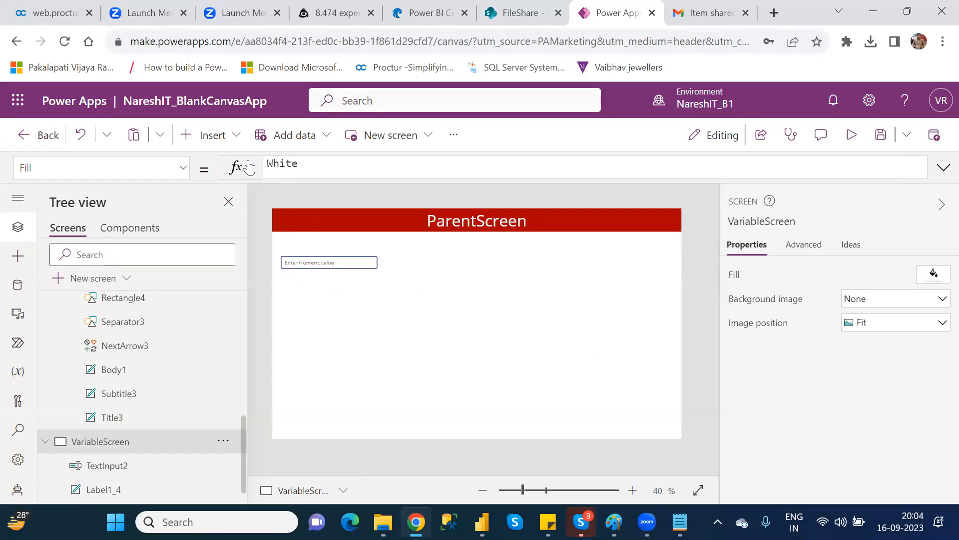
Step: Insert a text label on VariableScreen and place it below the text input
click(231, 145)
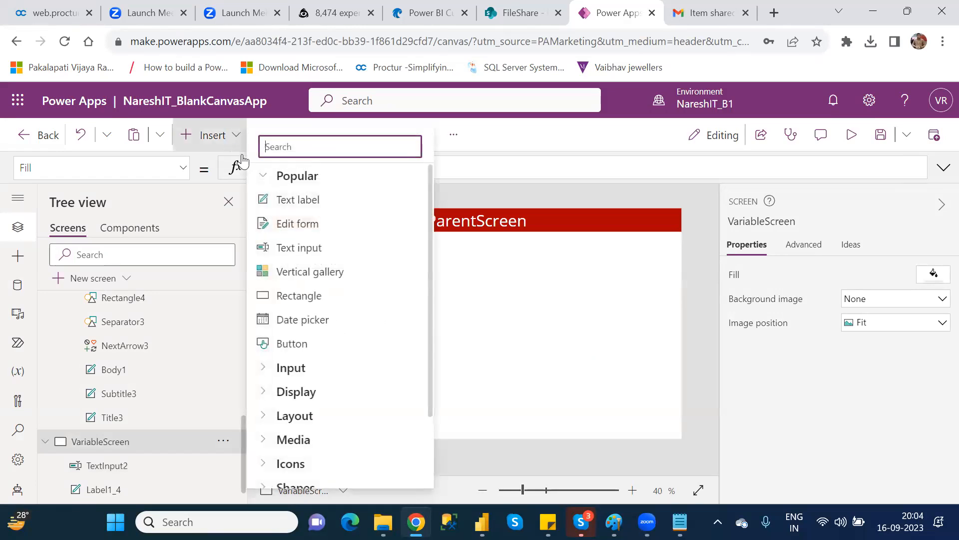
click(318, 210)
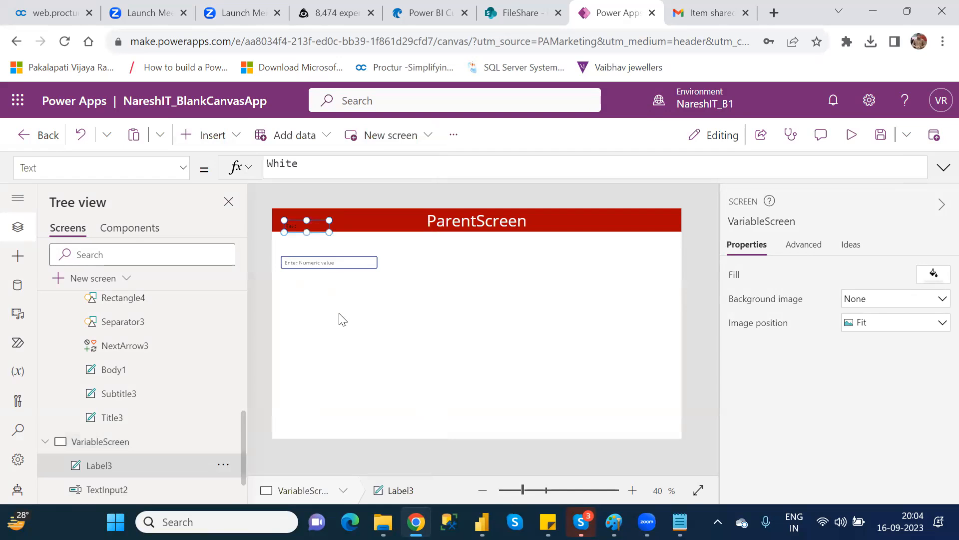
drag(306, 227, 318, 327)
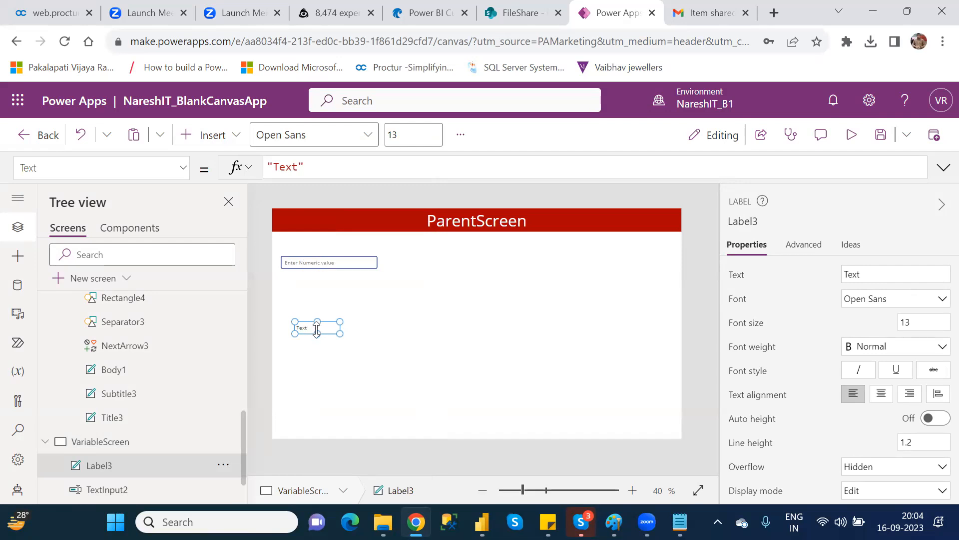
Step: Set the new label's text to "Text Input Value is: " and widen the label to fit it on one line
double_click(290, 167)
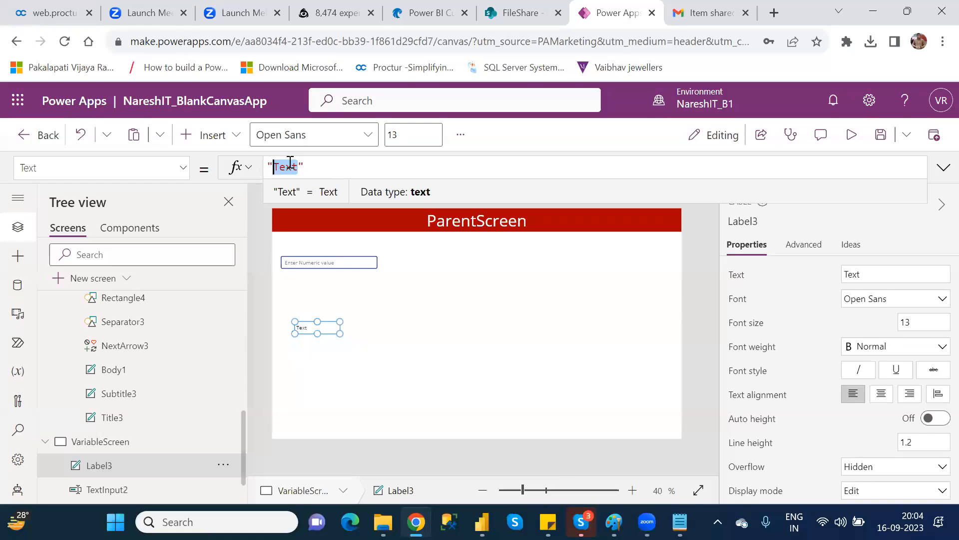
text(Te)
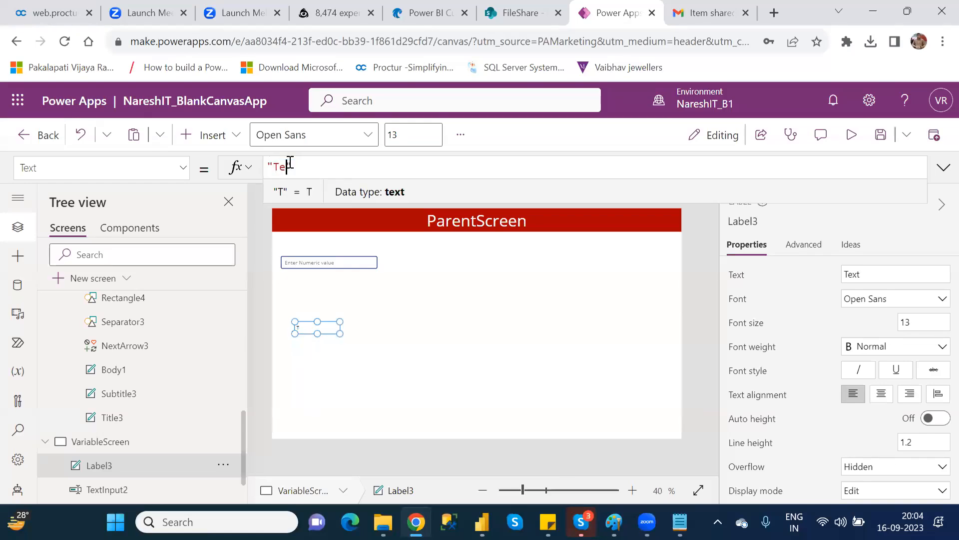
text(xt 0)
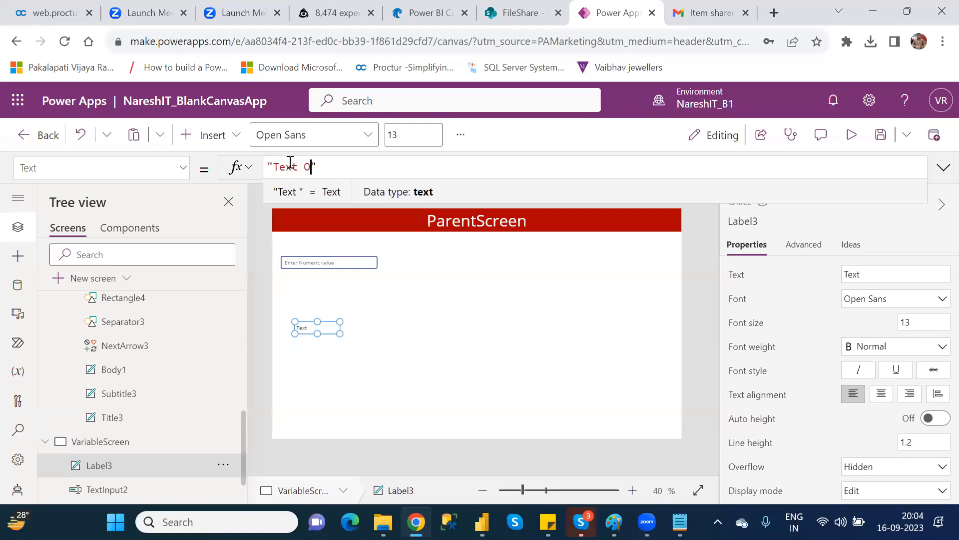
key(BackSpace)
text(Input Value is)
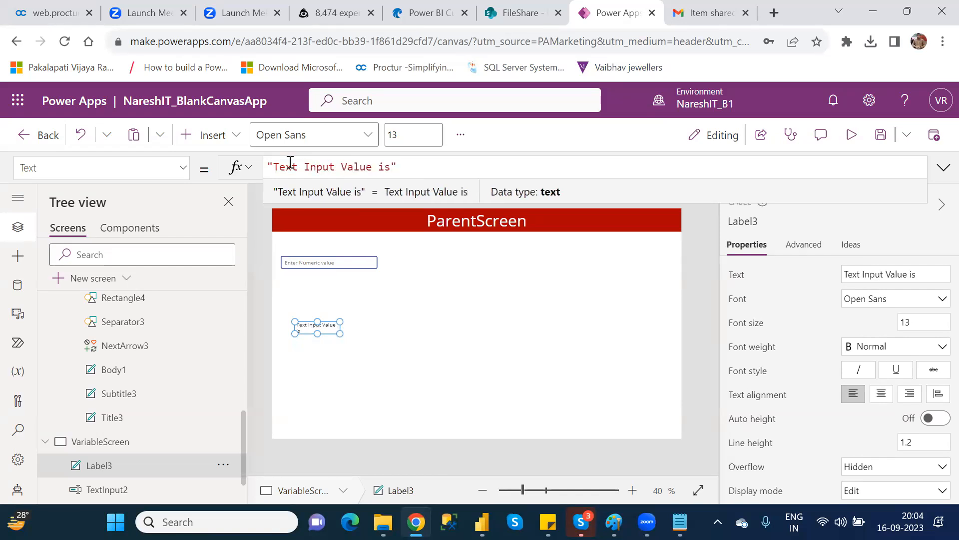
text(:)
click(427, 166)
drag(340, 331, 381, 334)
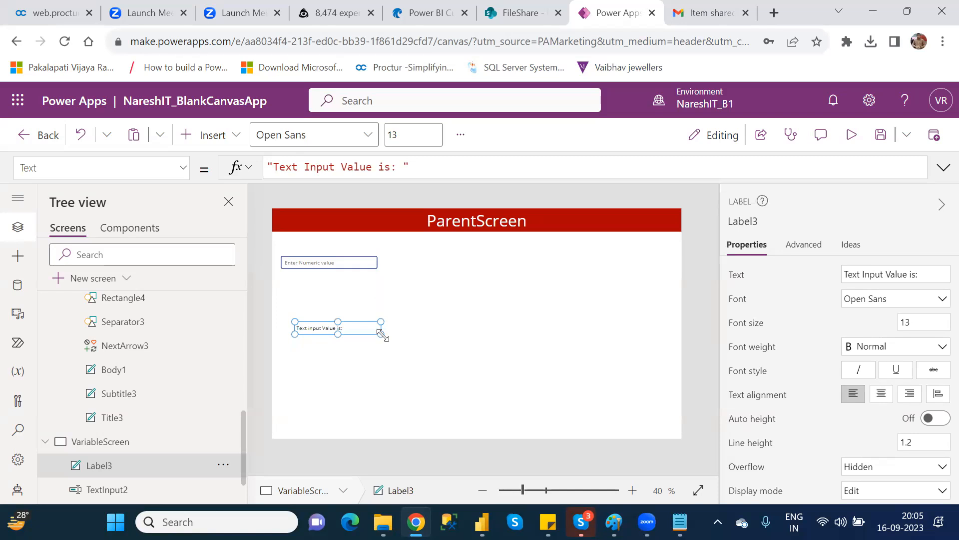
Step: Append & TextInput2 to the label's text formula after "Text Input Value is: " so it references the text input
click(420, 168)
text(&)
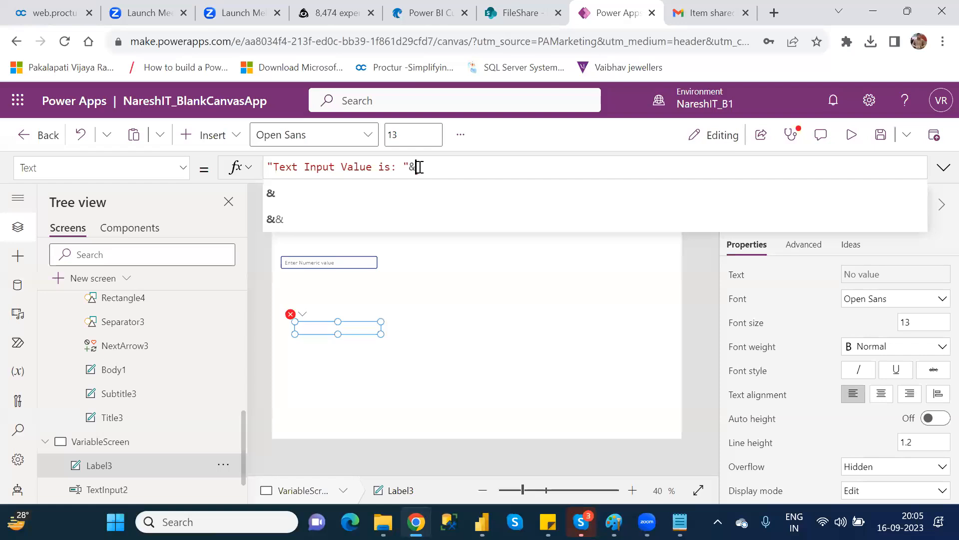
drag(409, 166, 420, 167)
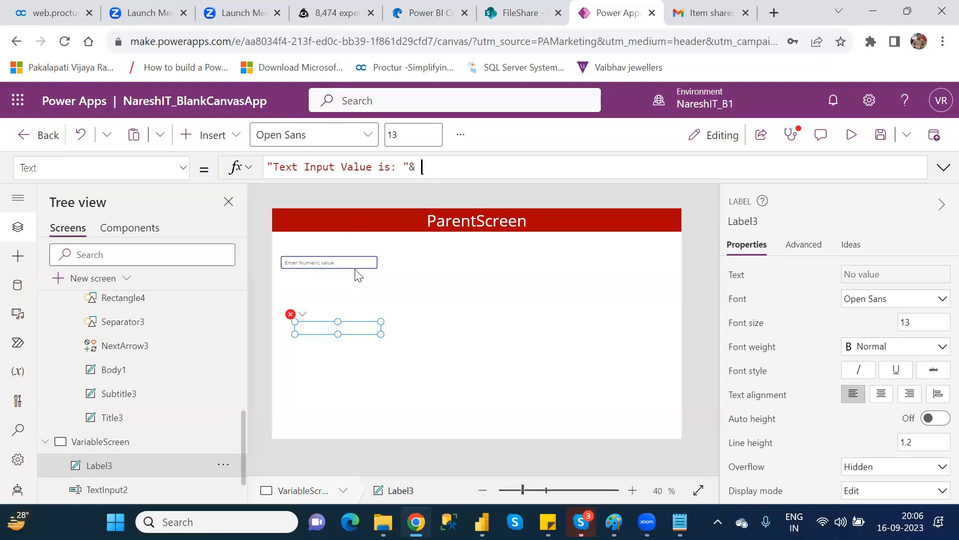
click(331, 261)
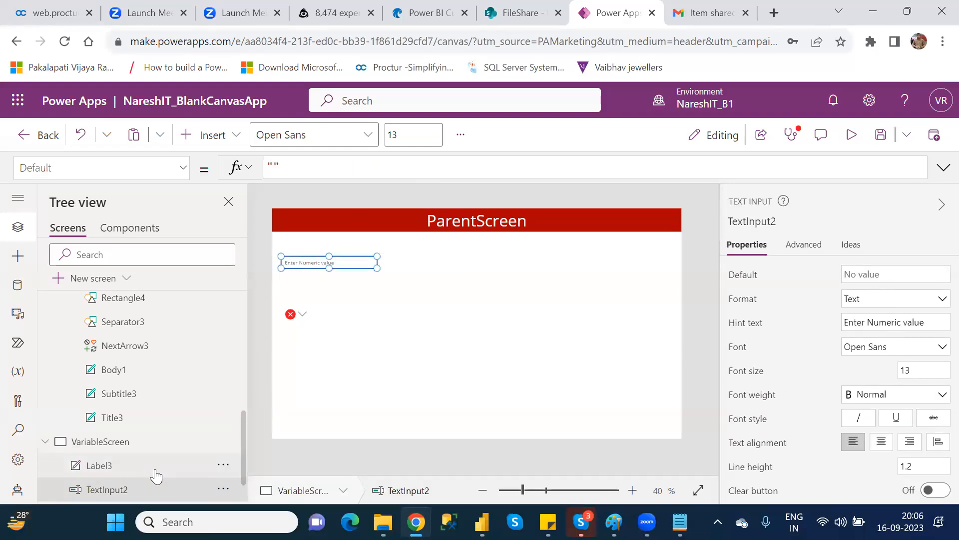
click(302, 316)
click(330, 340)
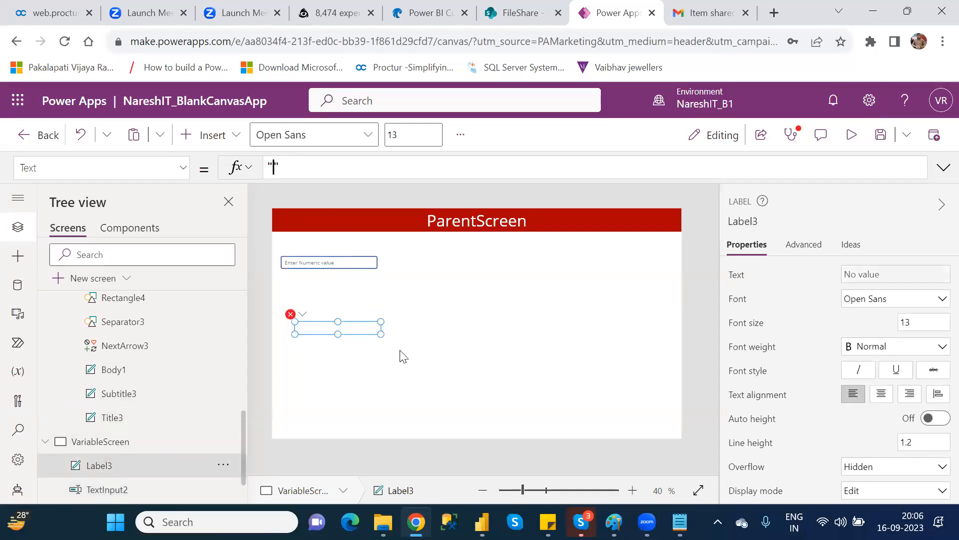
click(291, 316)
click(334, 341)
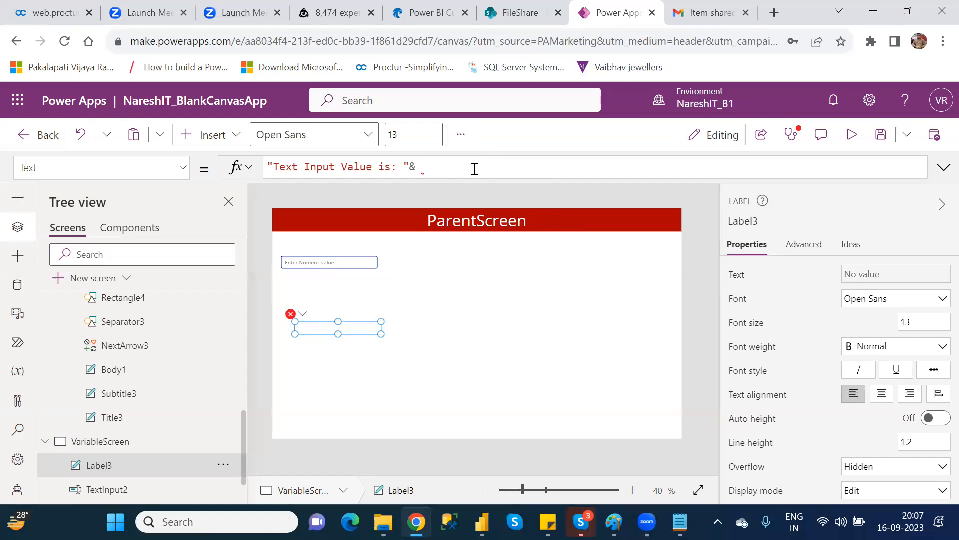
text(text)
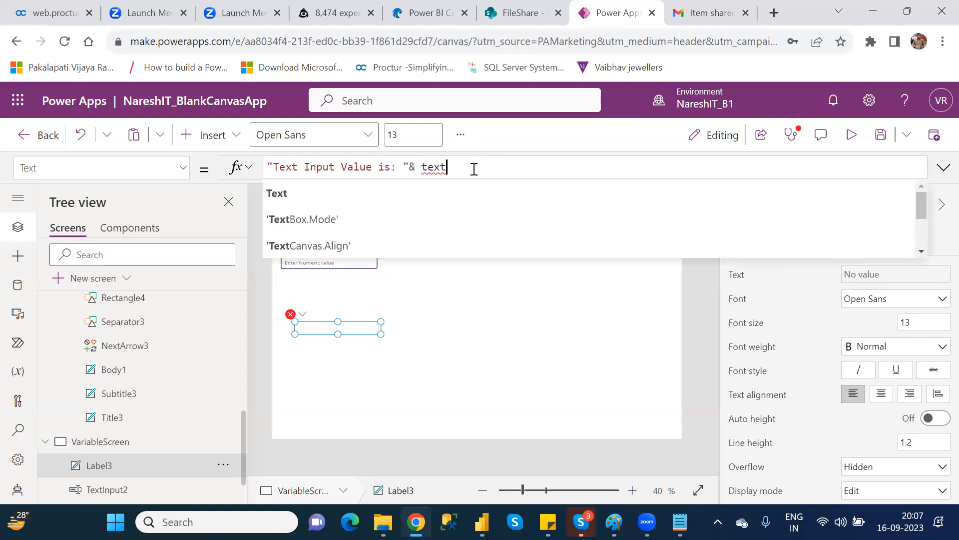
text(inp)
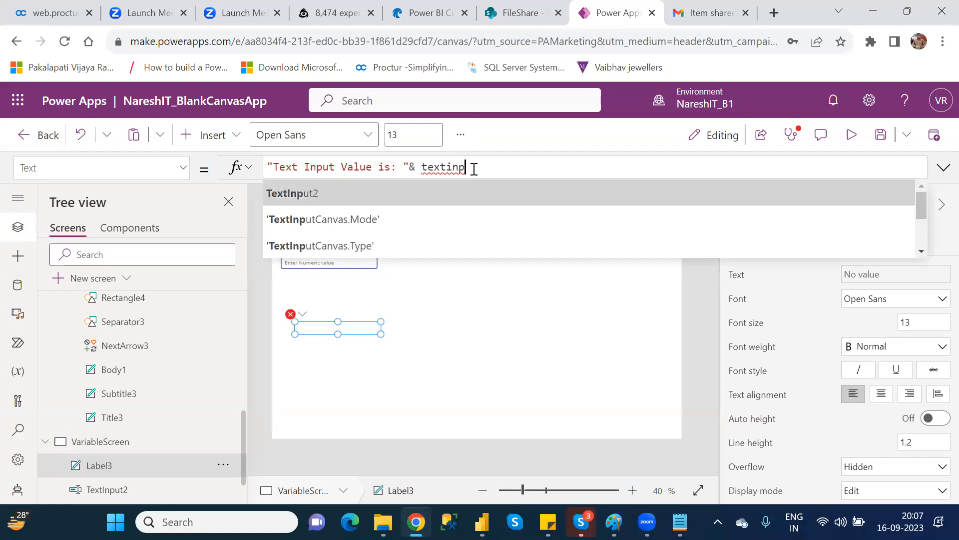
key(Tab)
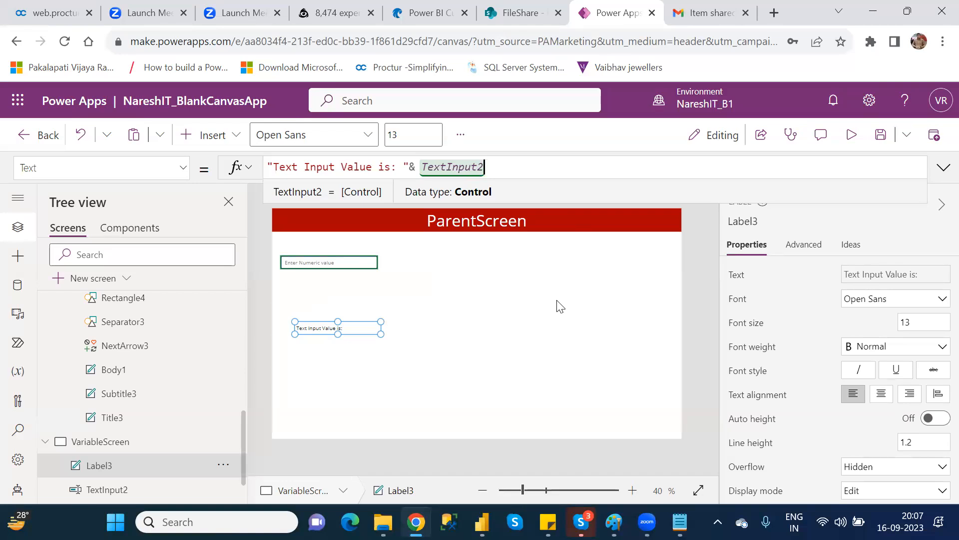
Step: Preview the app, enter xyz in the text input to test the label, and return to editing
click(851, 134)
click(233, 210)
text(xyz)
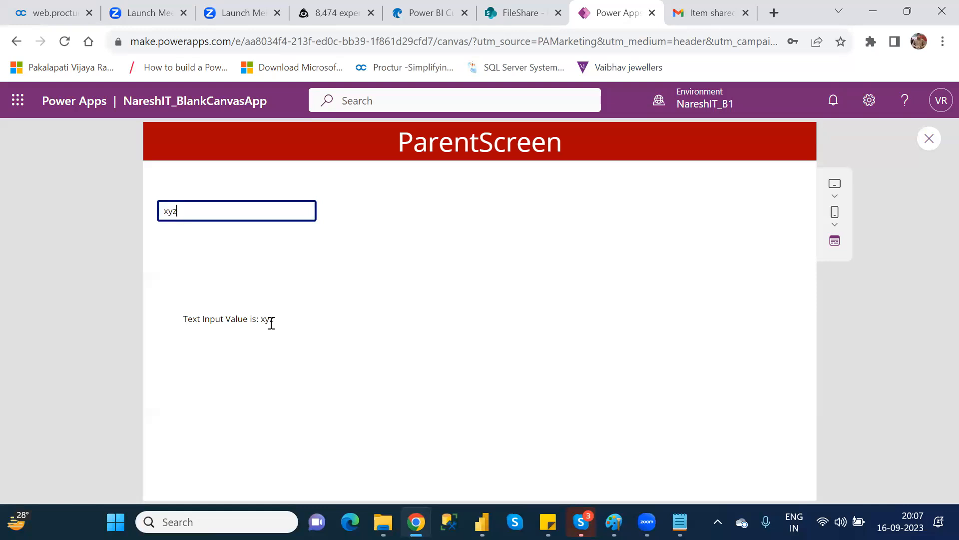
click(930, 140)
click(618, 367)
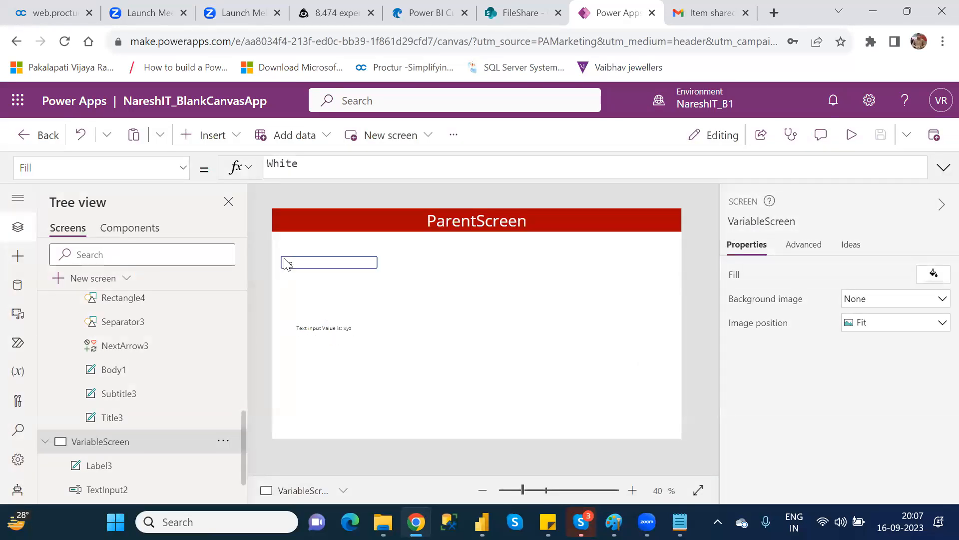
Step: Preview the app again, replace the text input's content with 567, and return to editing
click(848, 134)
click(168, 209)
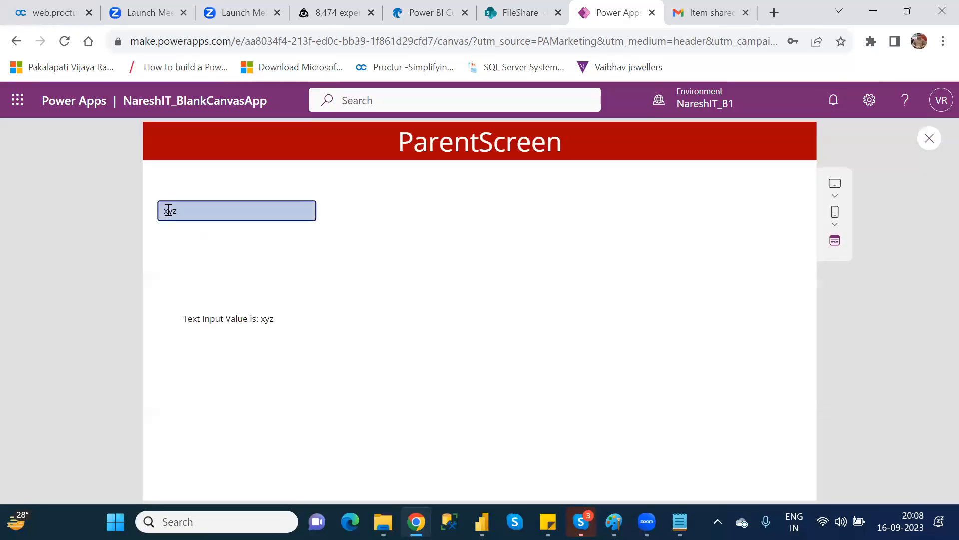
double_click(169, 209)
text(567)
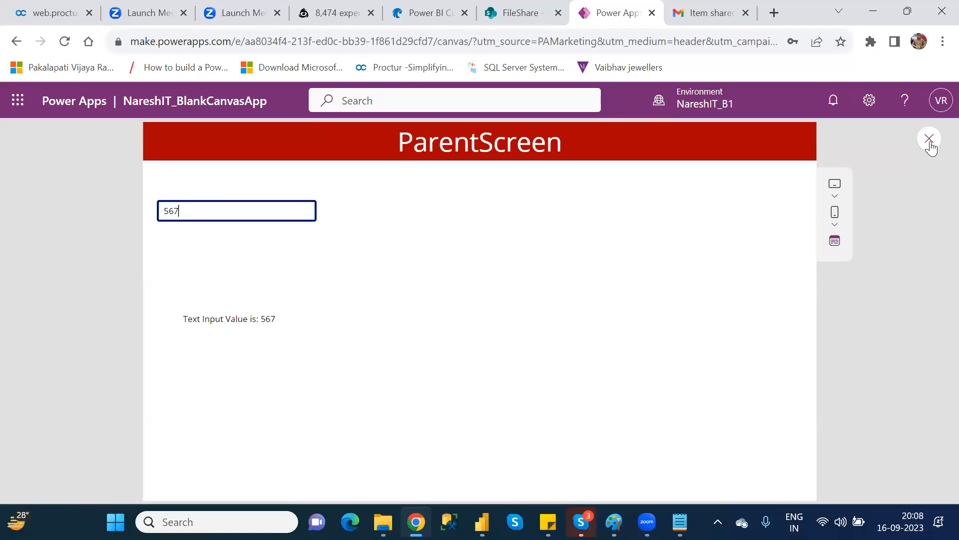
click(929, 142)
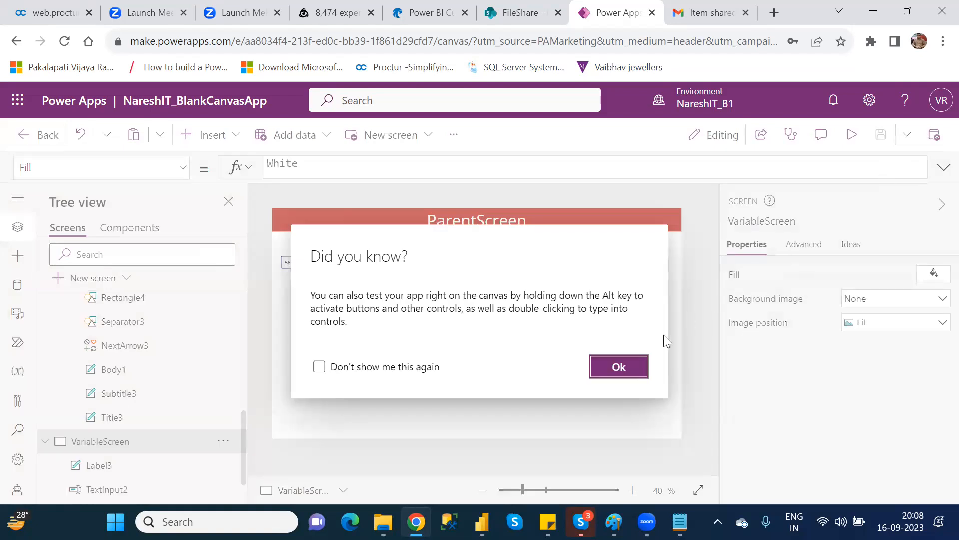
click(618, 368)
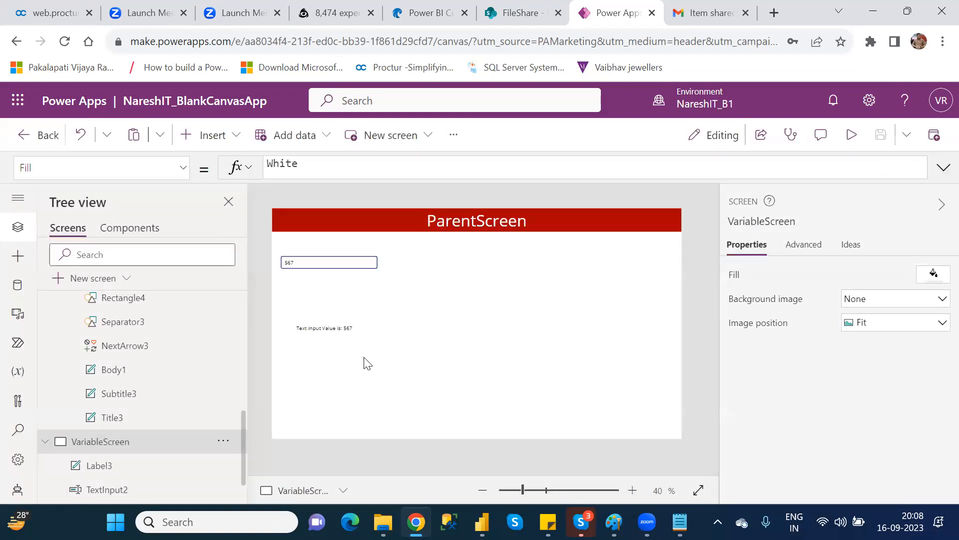
Step: Inspect how the label's text formula joins the literal text with TextInput2
click(327, 329)
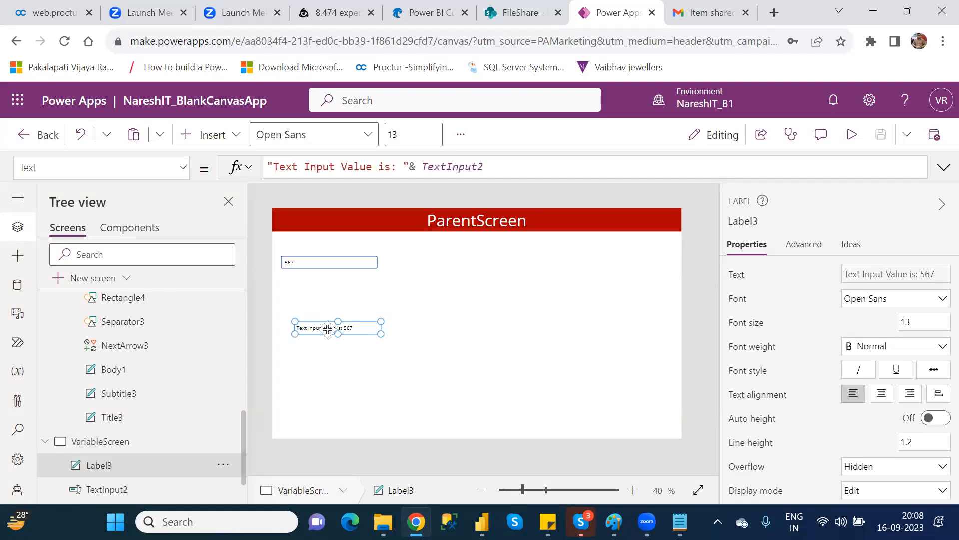
click(408, 165)
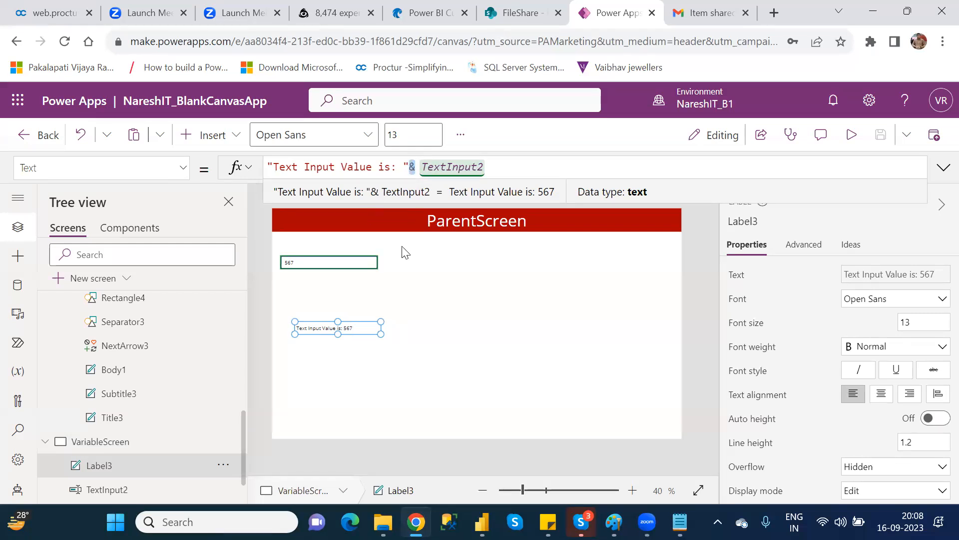
click(478, 285)
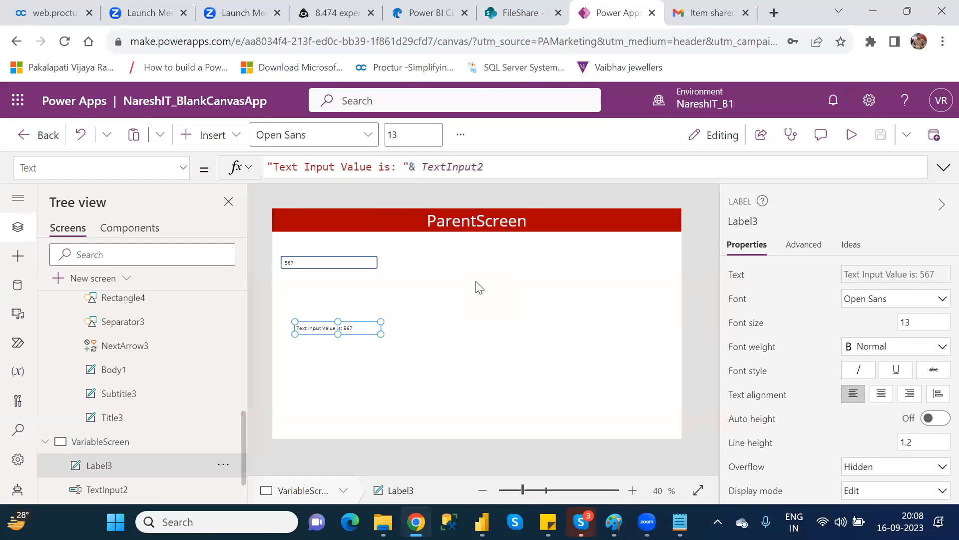
Step: Insert a button on VariableScreen and place it just right of the text input, at X 375, Y 160
click(217, 145)
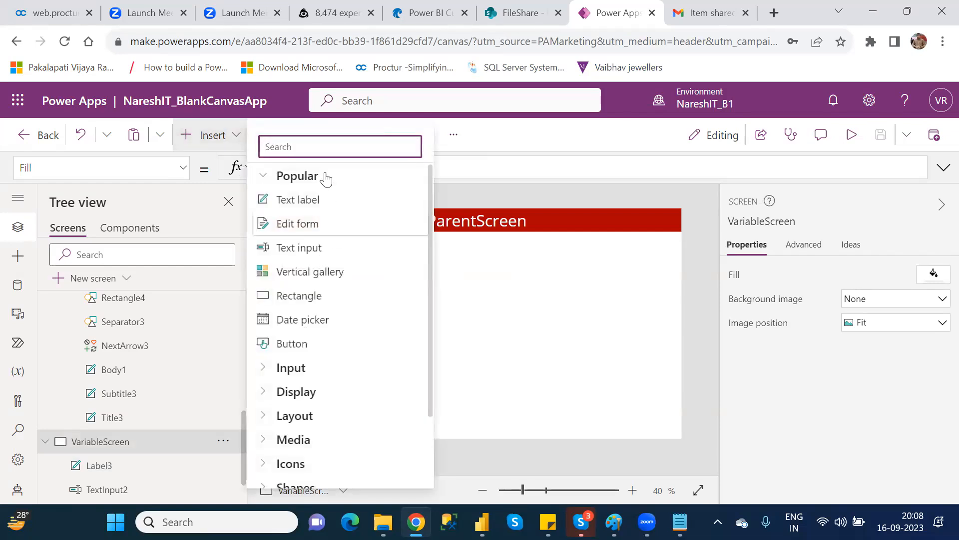
text(but)
click(312, 200)
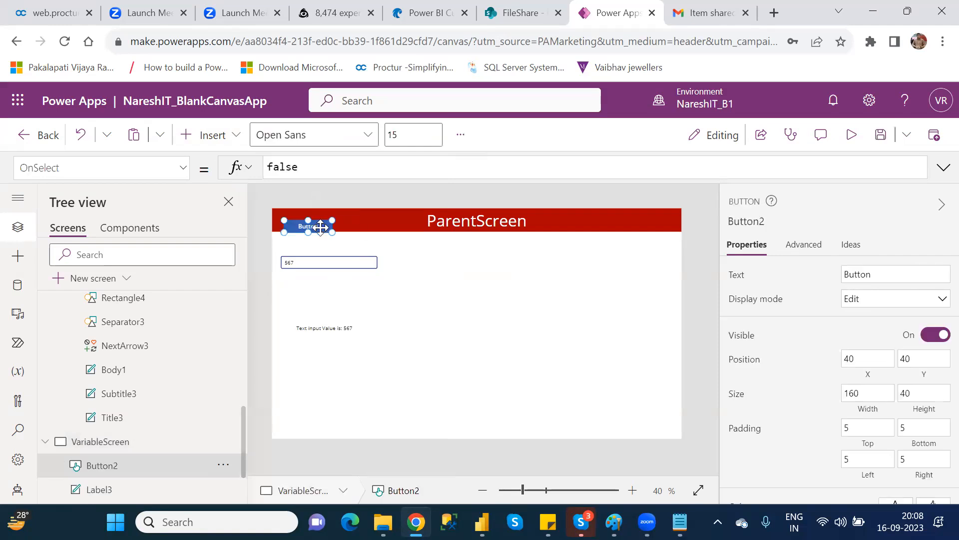
drag(320, 227, 421, 261)
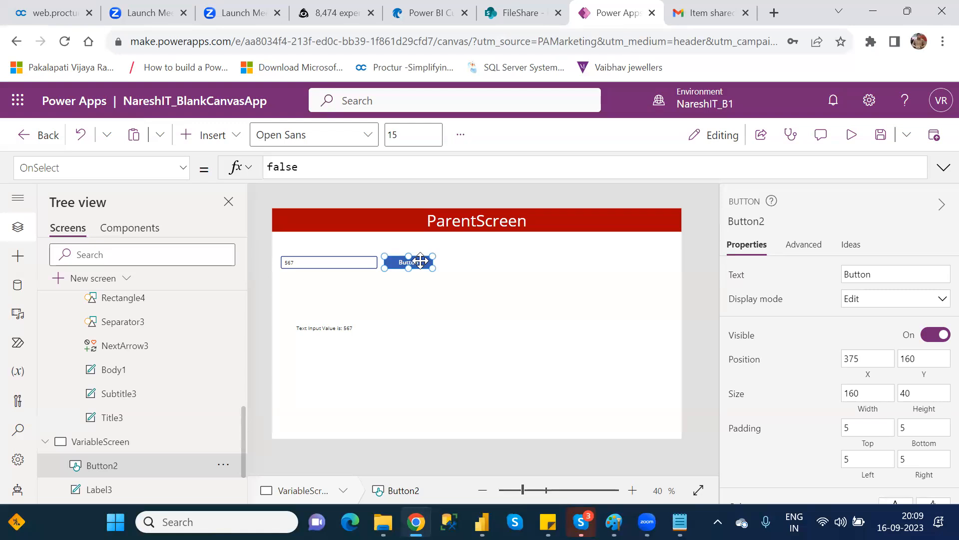
click(349, 358)
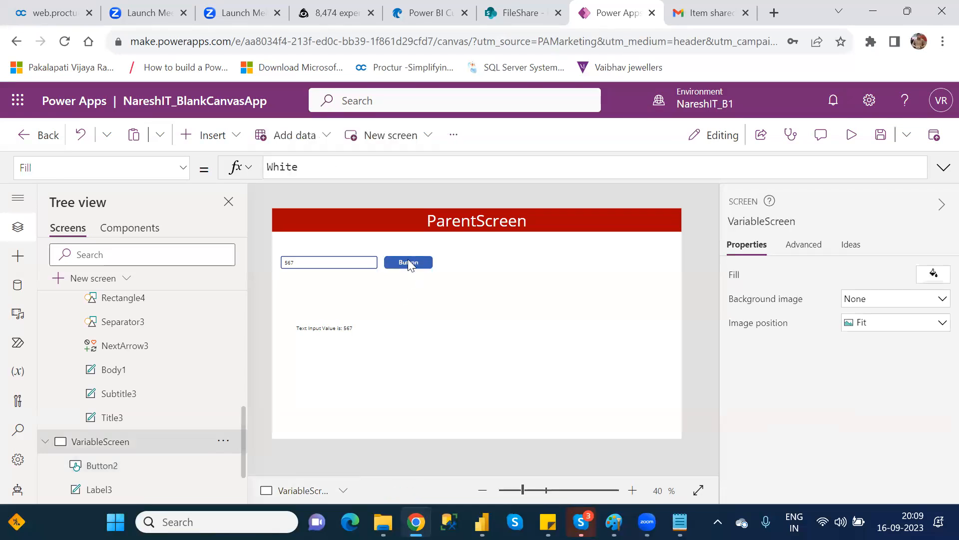
Step: Replace the button's OnSelect formula with UpdateContext({LocalVar:34})
click(408, 259)
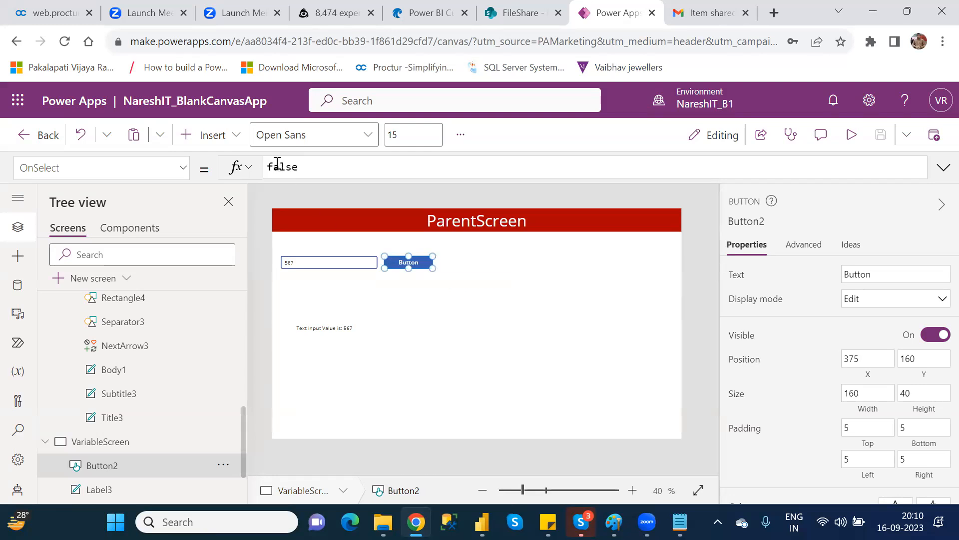
click(280, 166)
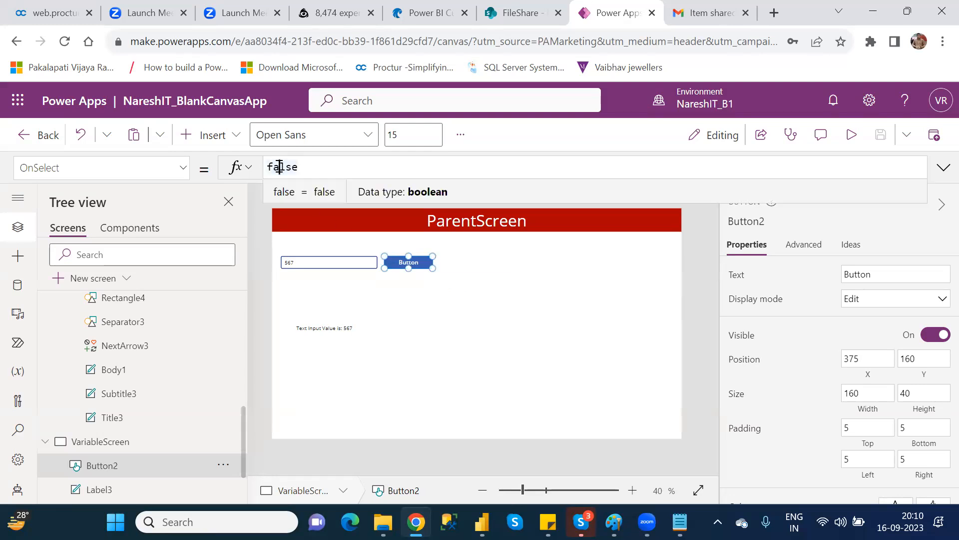
key(BackSpace)
double_click(279, 167)
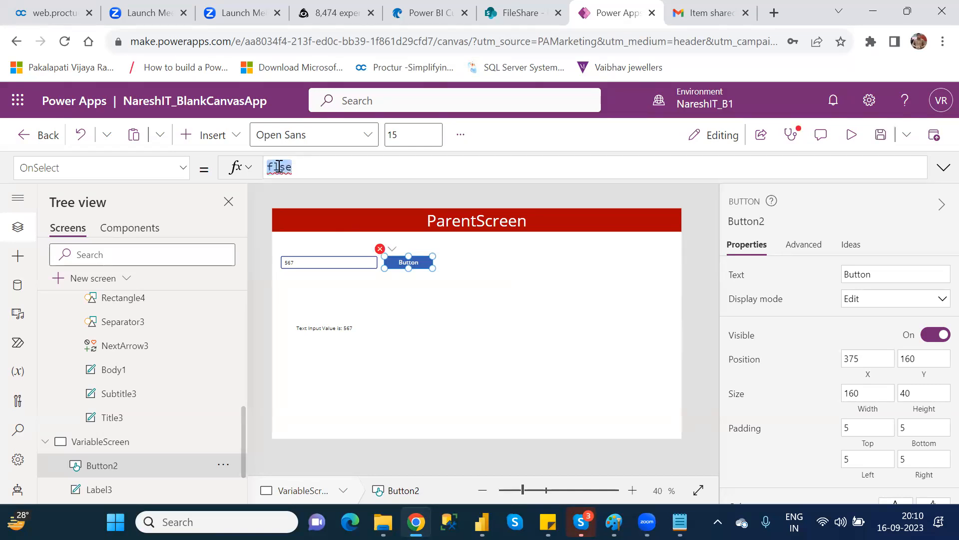
key(BackSpace)
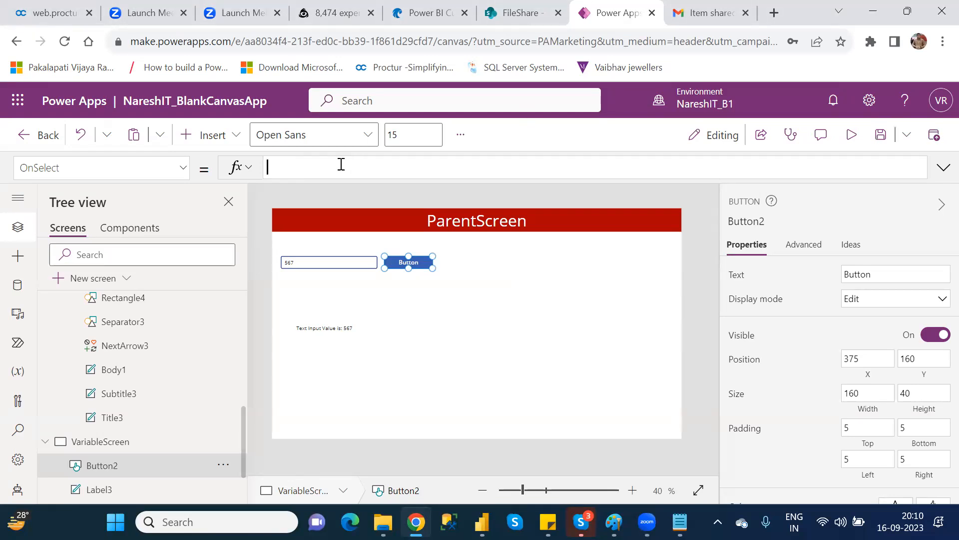
text(updat)
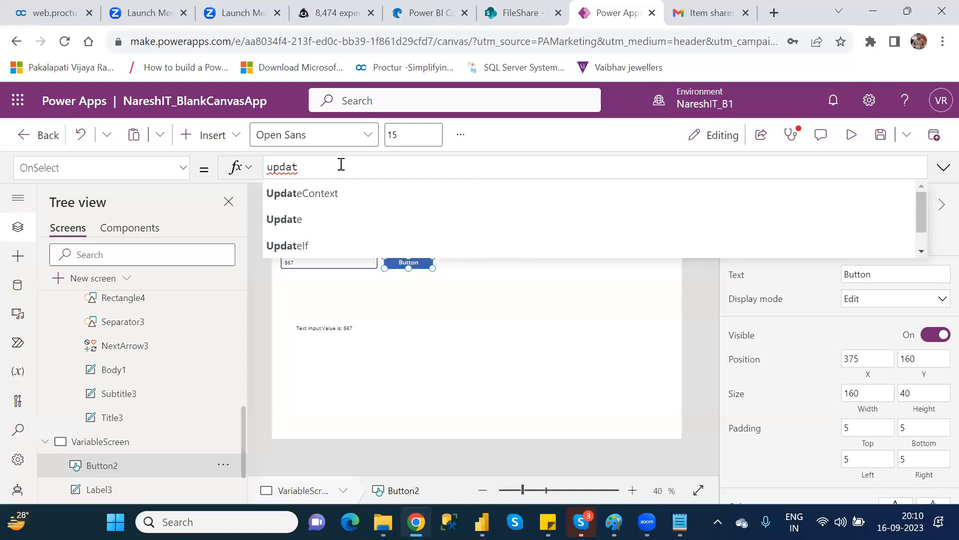
key(Down)
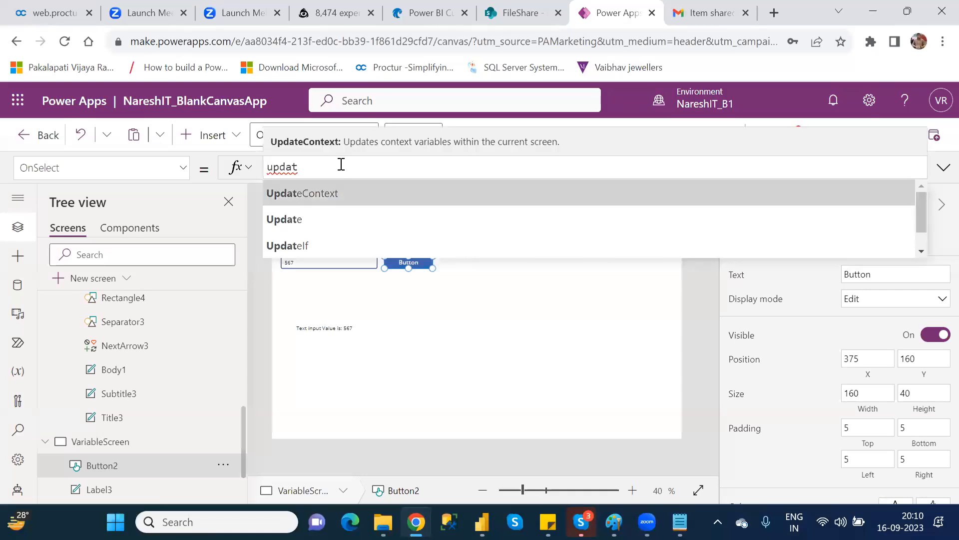
key(Tab)
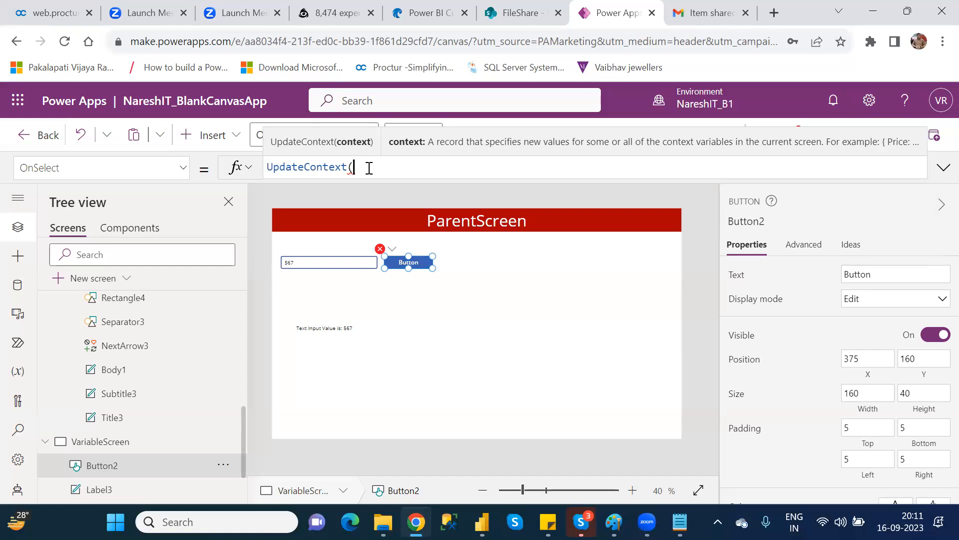
text({)
click(359, 167)
text(localVar)
double_click(372, 167)
key(Right)
text(34)
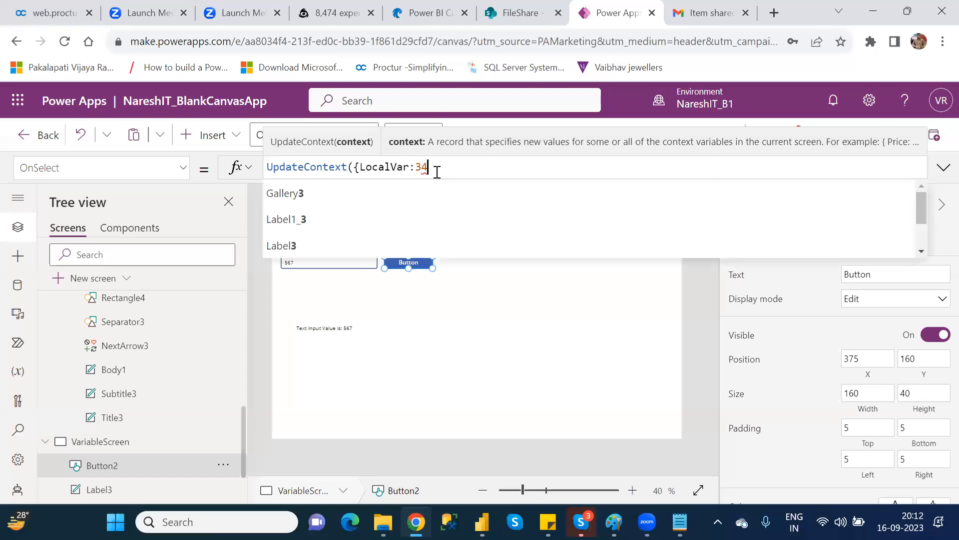
text(}))
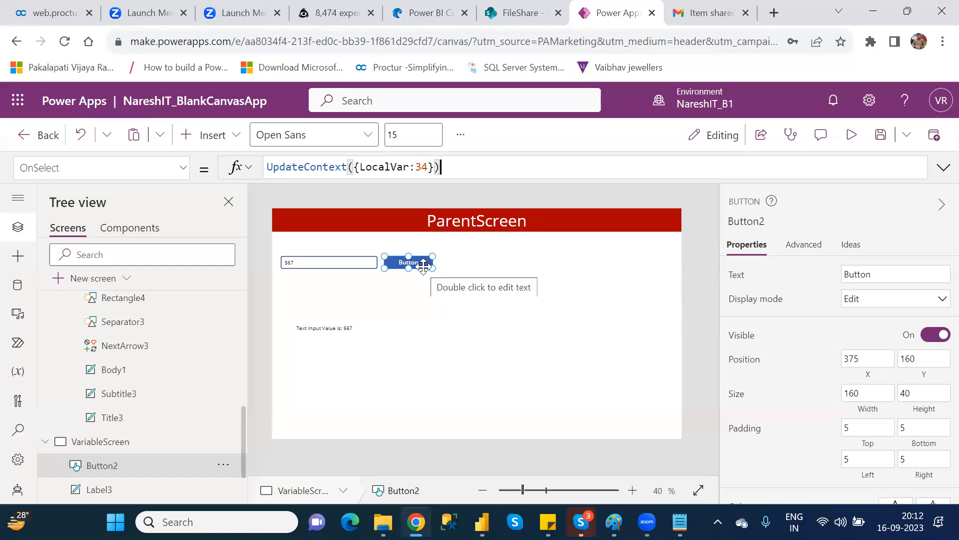
Step: Insert another text label on VariableScreen and place it directly below the "Text Input Value is" label
click(220, 140)
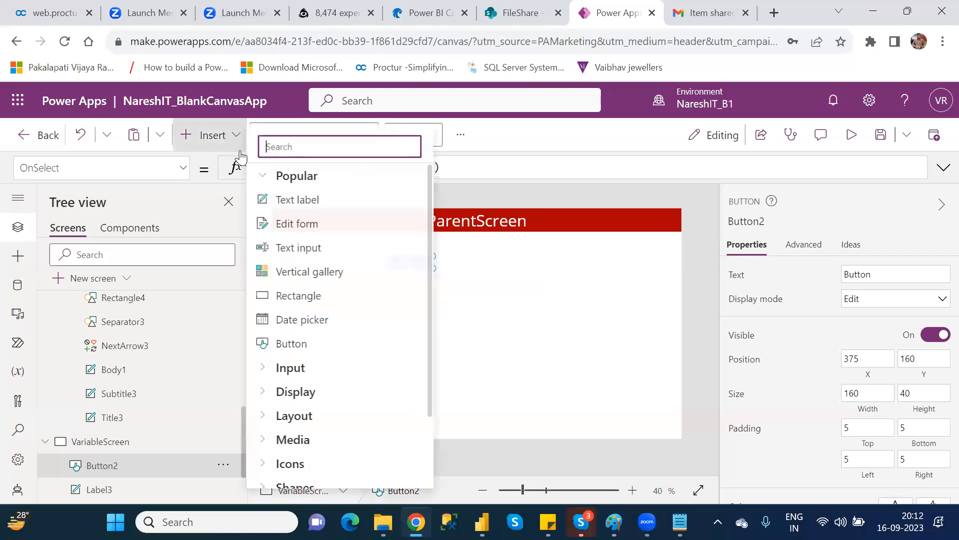
click(298, 200)
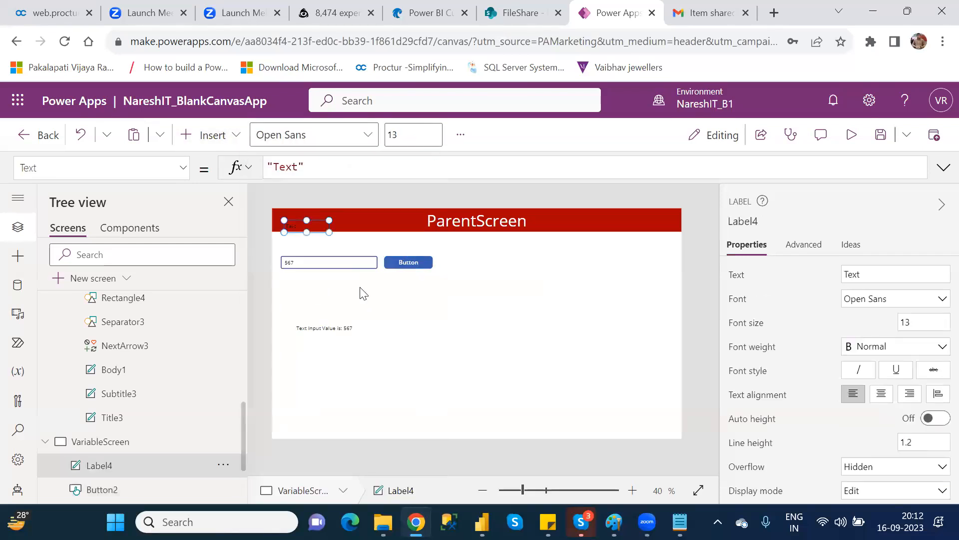
drag(312, 231, 326, 347)
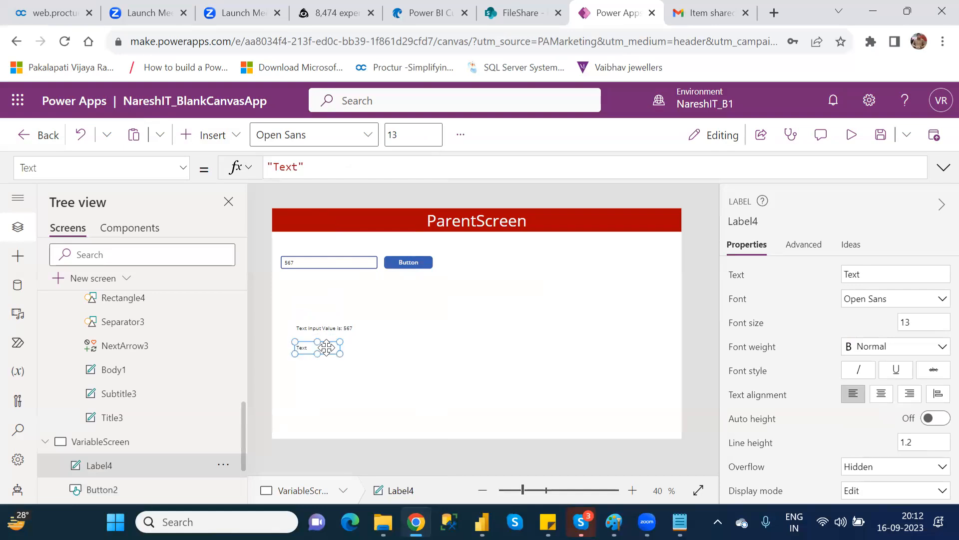
Step: Set the new label's text to "Local Variable Value is :"
double_click(289, 168)
text(Loacal)
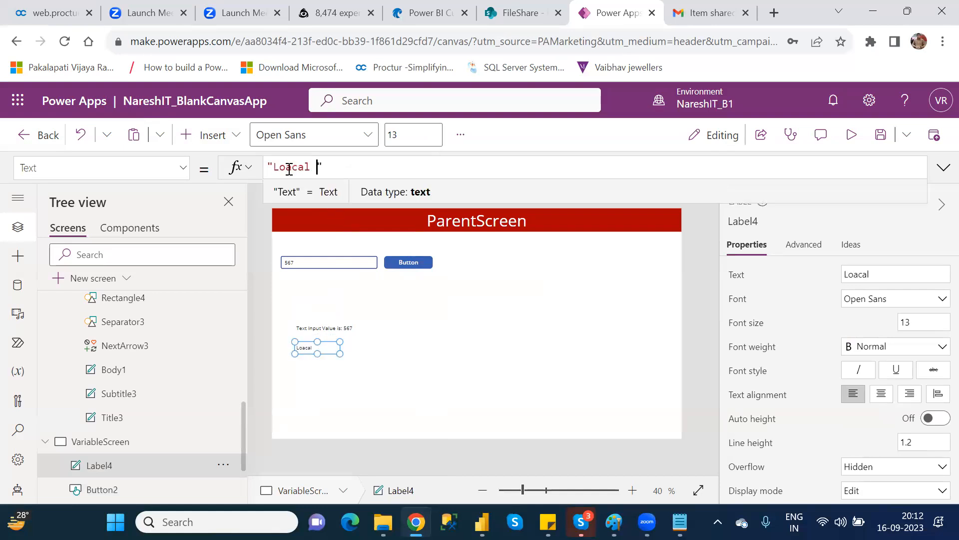
key(BackSpace)
key(BackSpace)
key(BackSpace)
key(BackSpace)
key(BackSpace)
text(cal Variable Value is :)
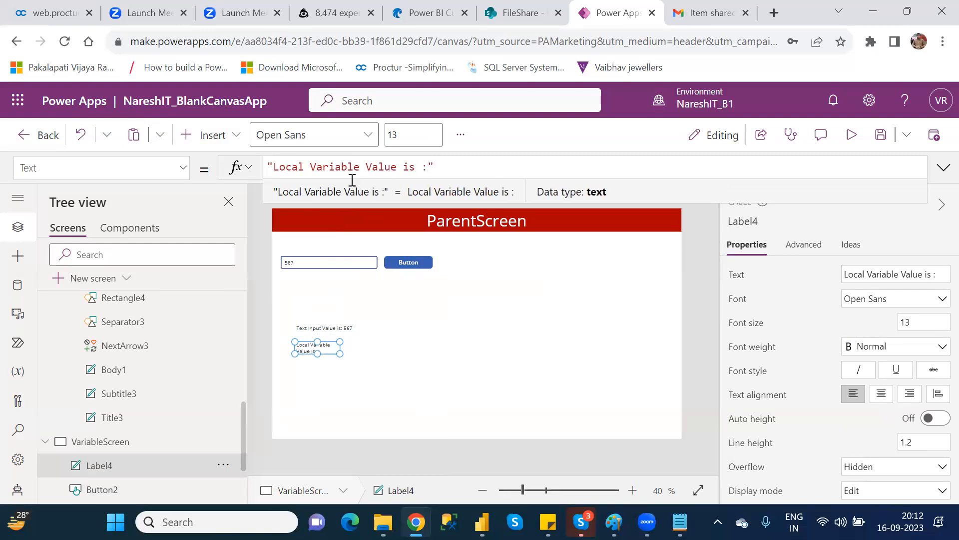
Step: Widen the "Local Variable Value is :" label to fit on one line and append &LocalVar to its Text formula
drag(340, 353, 378, 354)
click(462, 170)
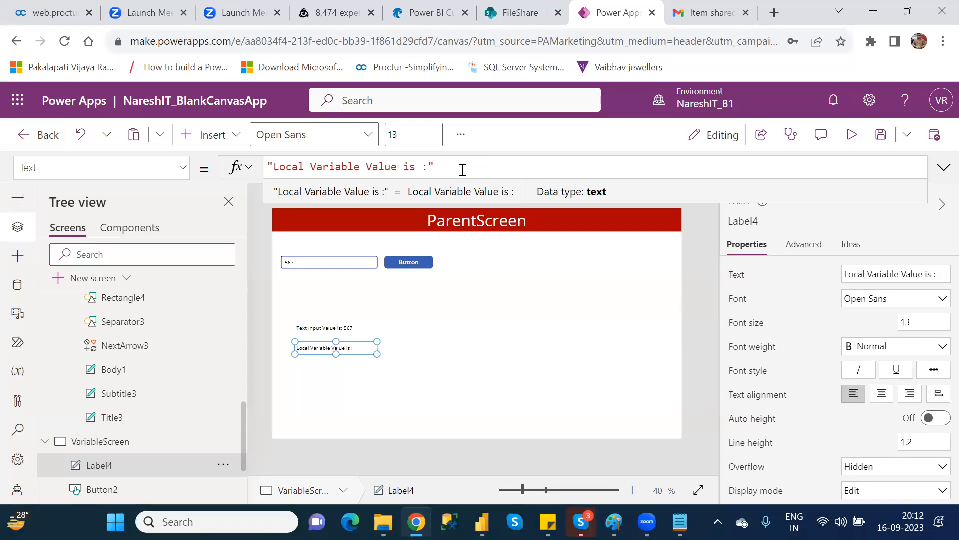
text(&)
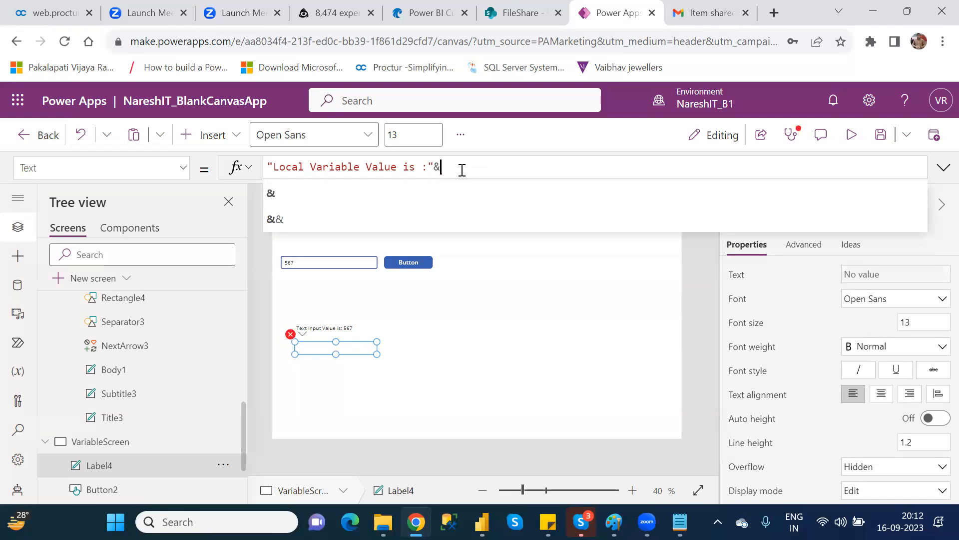
text(loc)
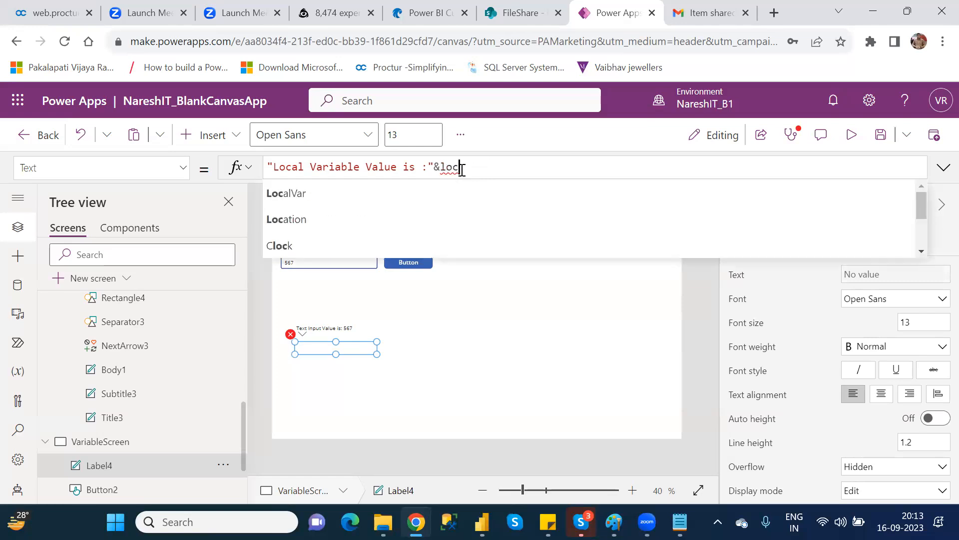
key(Tab)
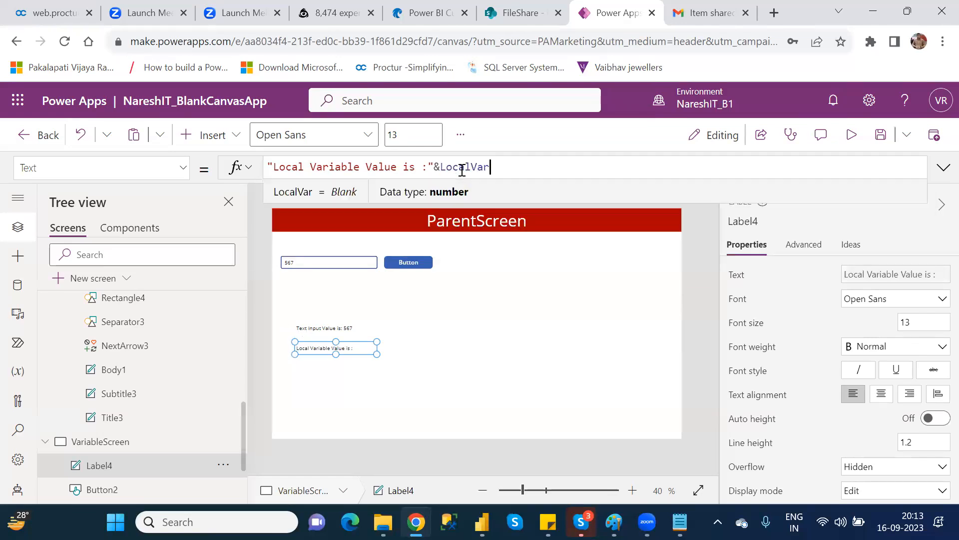
click(489, 330)
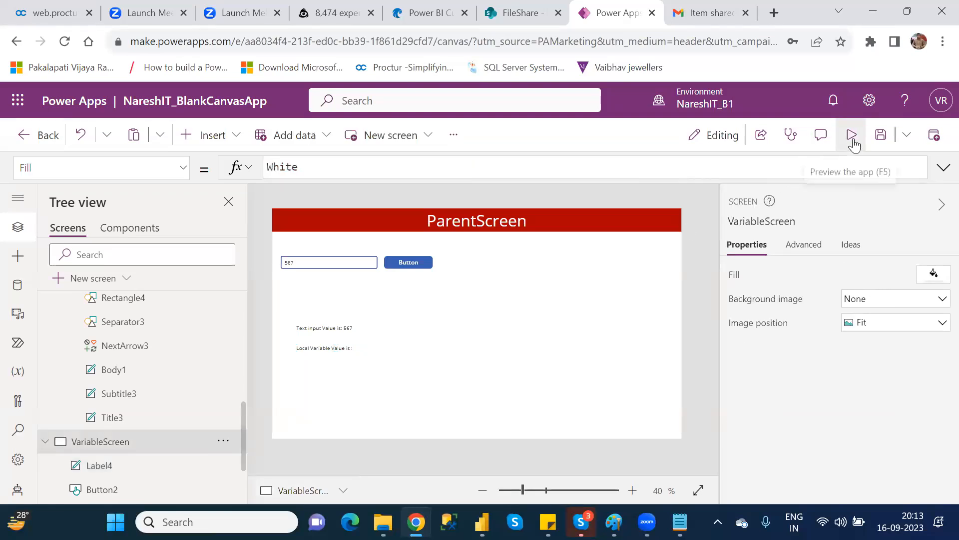
Step: Preview the app, run the button to test the local variable label, and return to editing
click(852, 142)
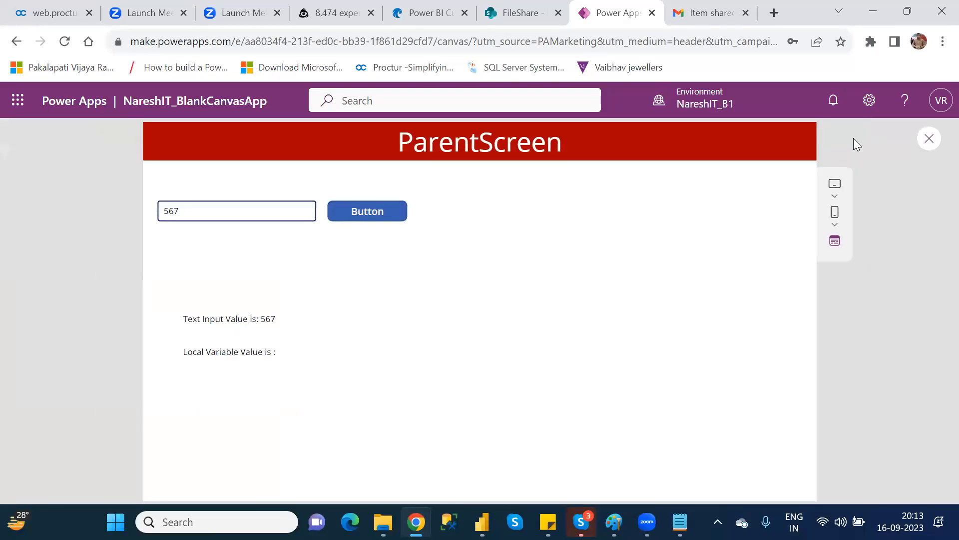
click(364, 219)
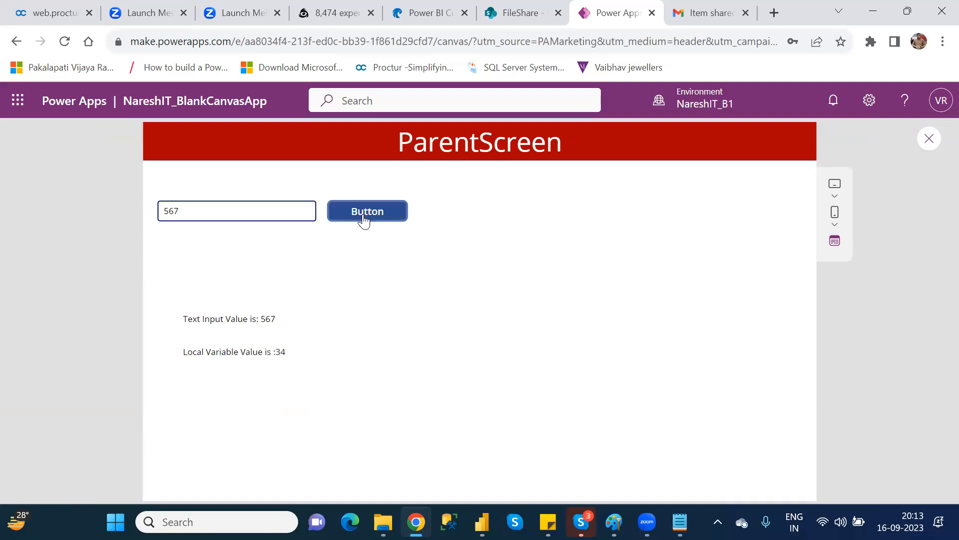
click(360, 213)
click(361, 214)
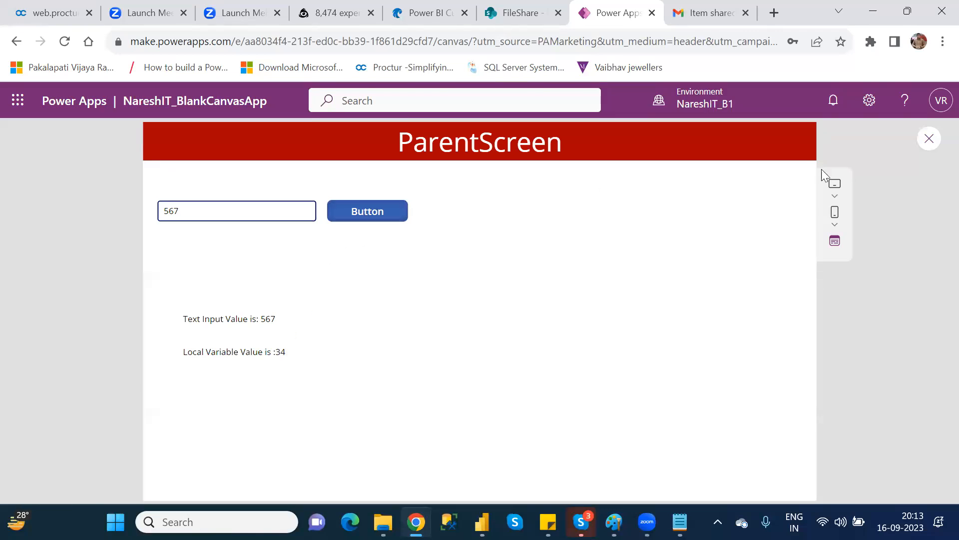
click(925, 139)
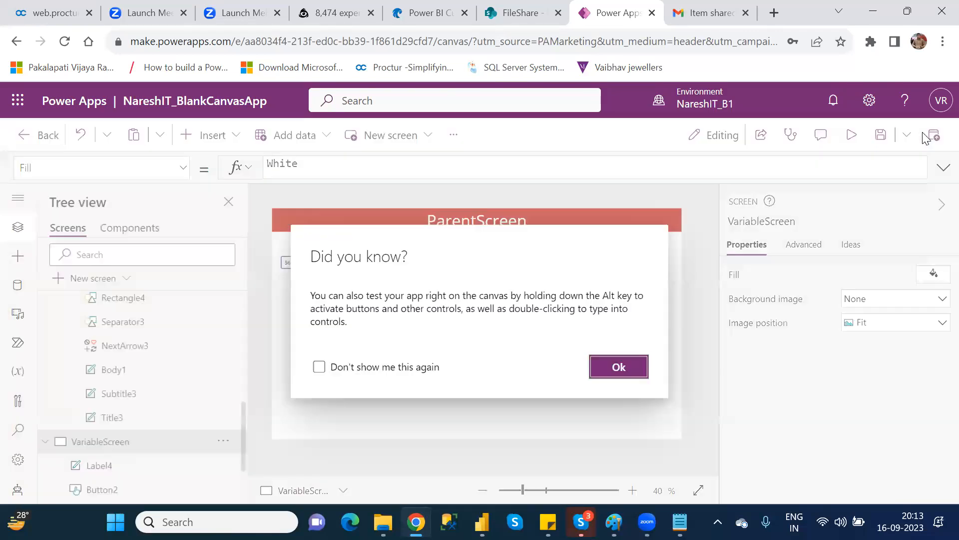
click(636, 365)
Step: Replace the fixed value in the button's OnSelect formula so it reads UpdateContext({LocalVar:TextInput2.Text})
click(417, 260)
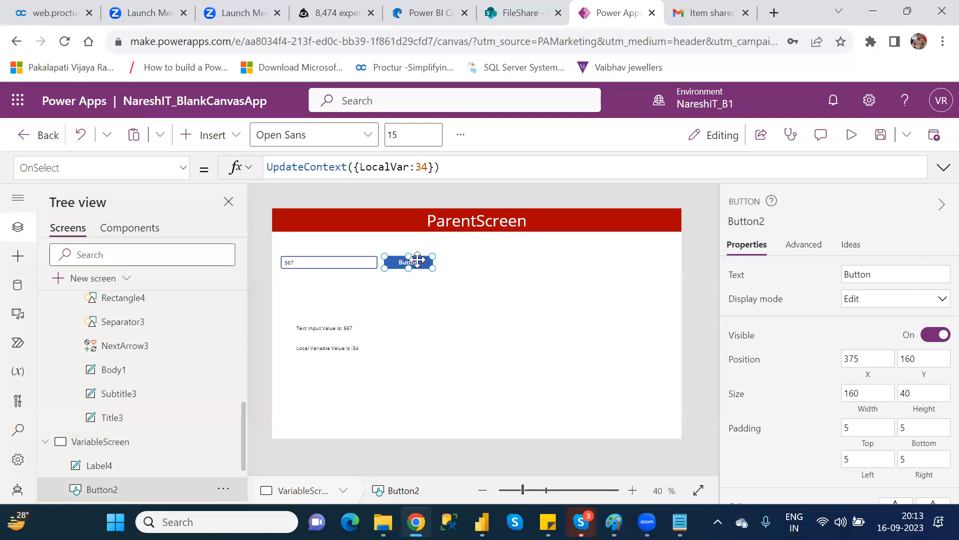
click(430, 168)
key(BackSpace)
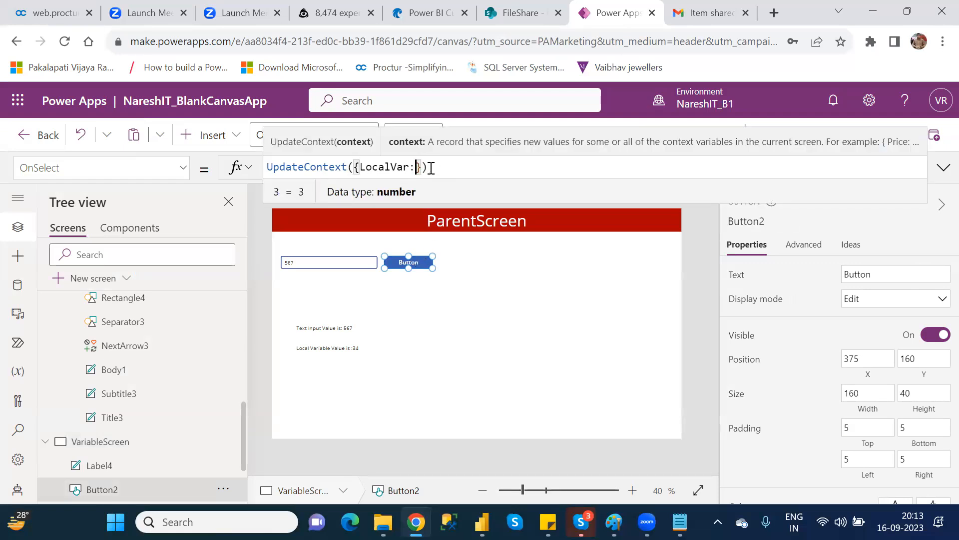
key(BackSpace)
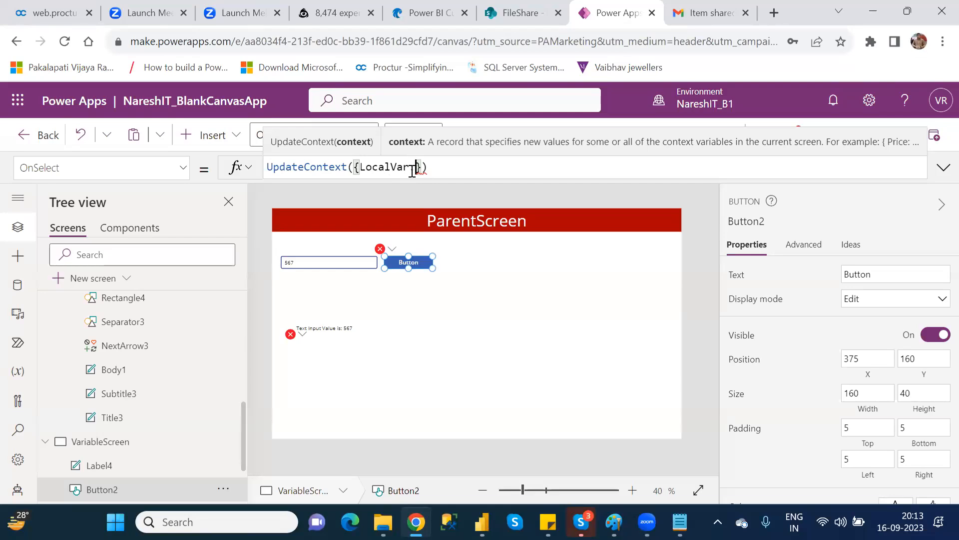
text(:)
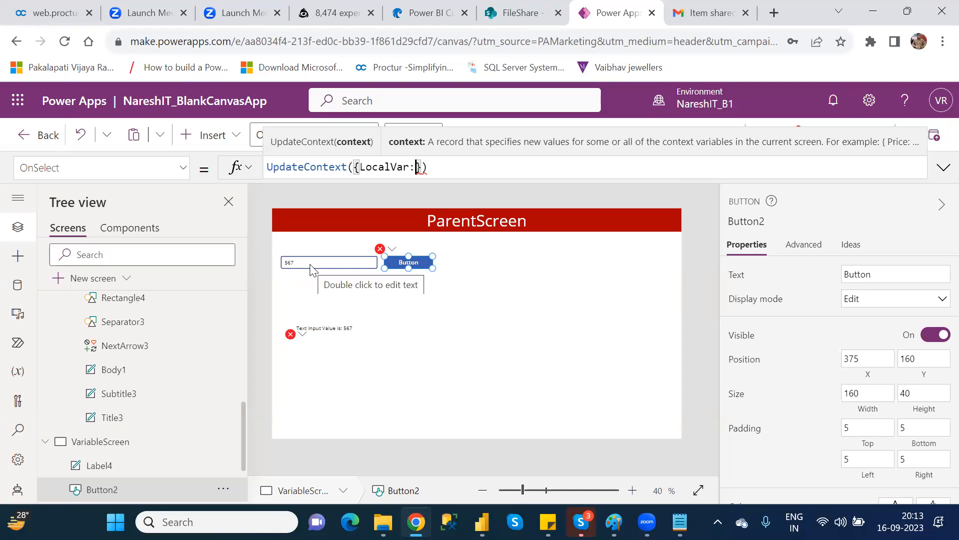
text(text)
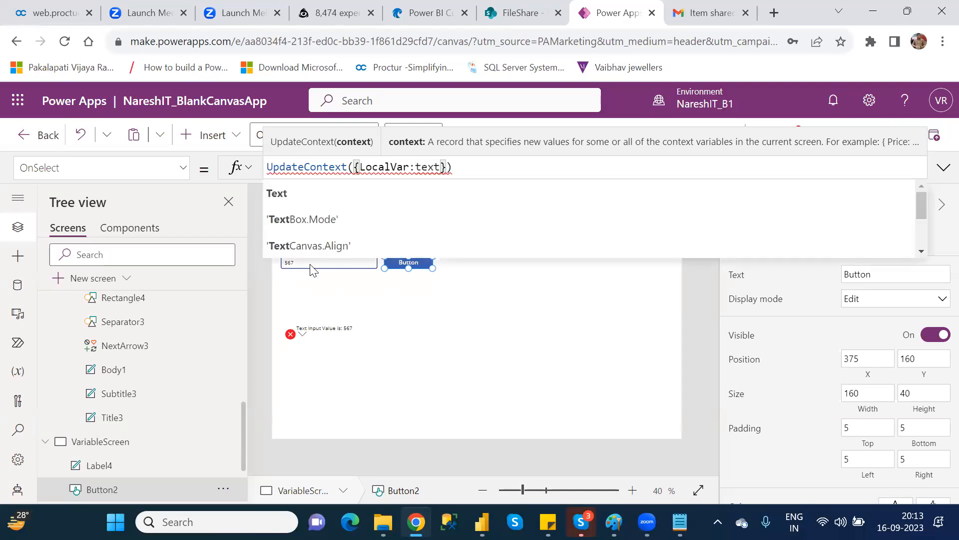
text(in)
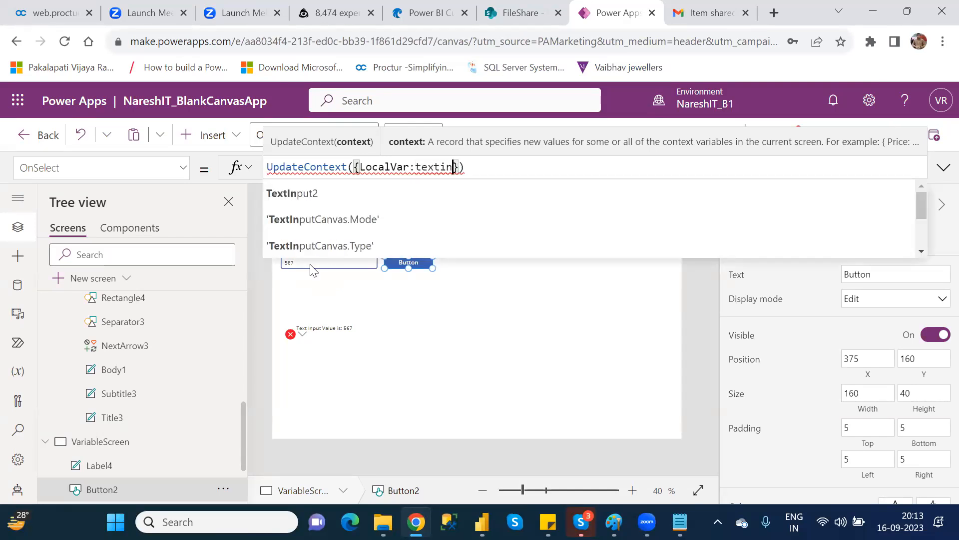
key(Tab)
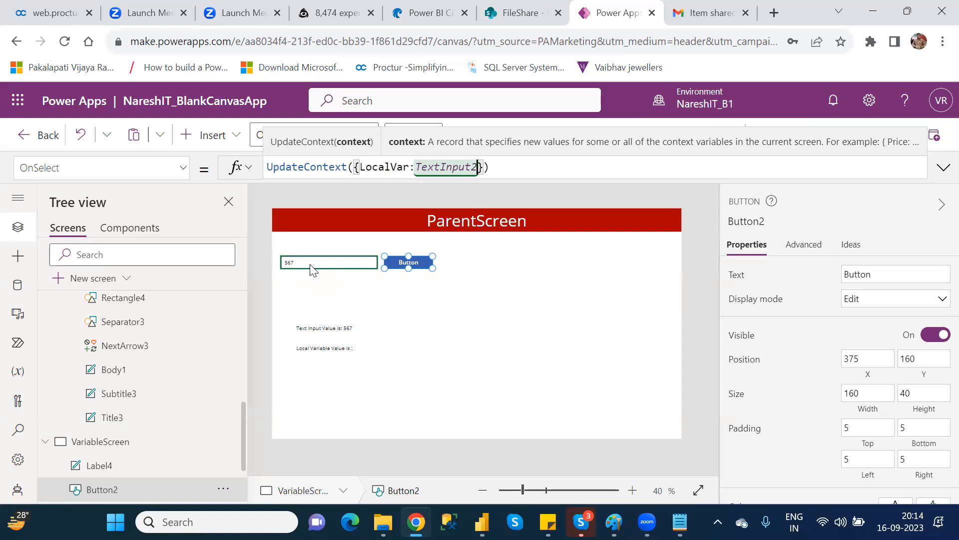
text(.)
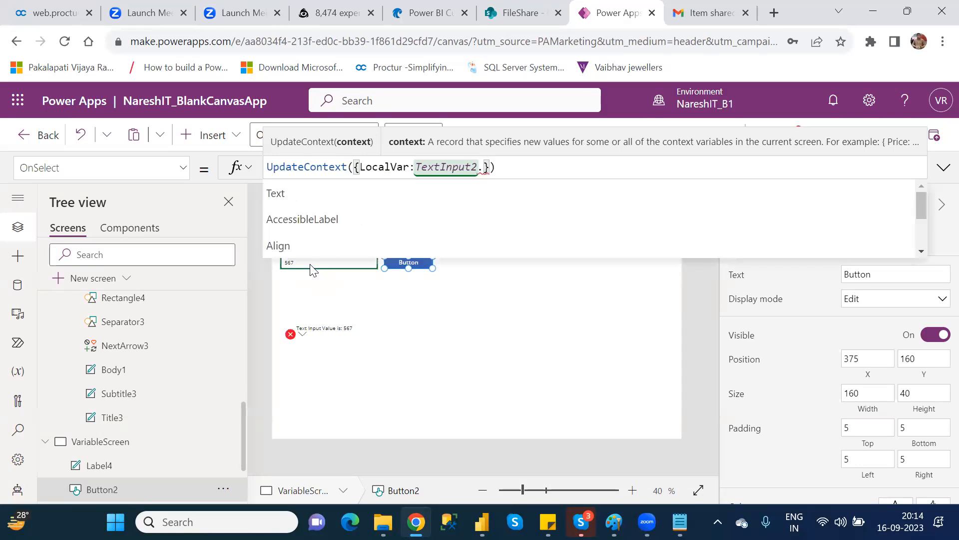
key(Tab)
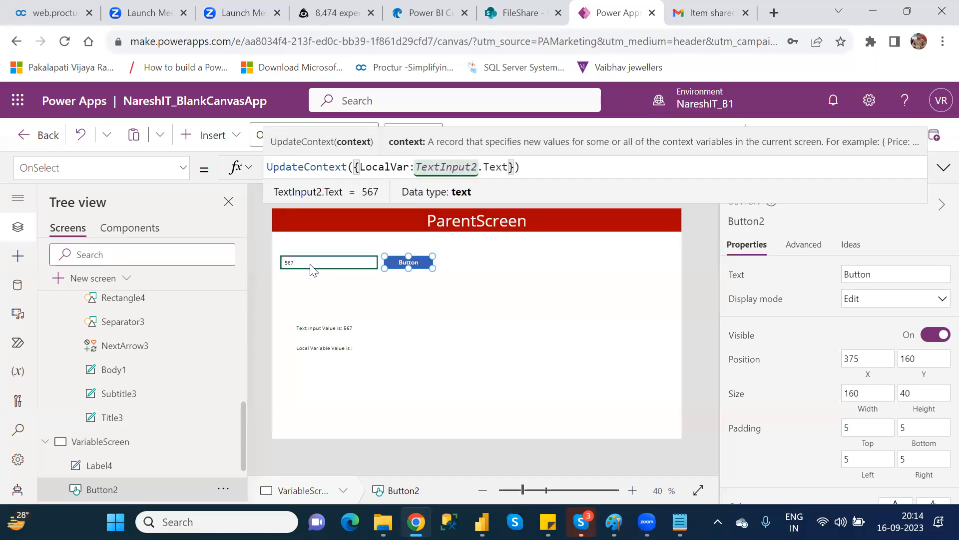
Step: Shorten the button's OnSelect formula to UpdateContext({LocalVar:TextInput2})
key(BackSpace)
key(BackSpace)
key(BackSpace)
key(BackSpace)
key(BackSpace)
key(BackSpace)
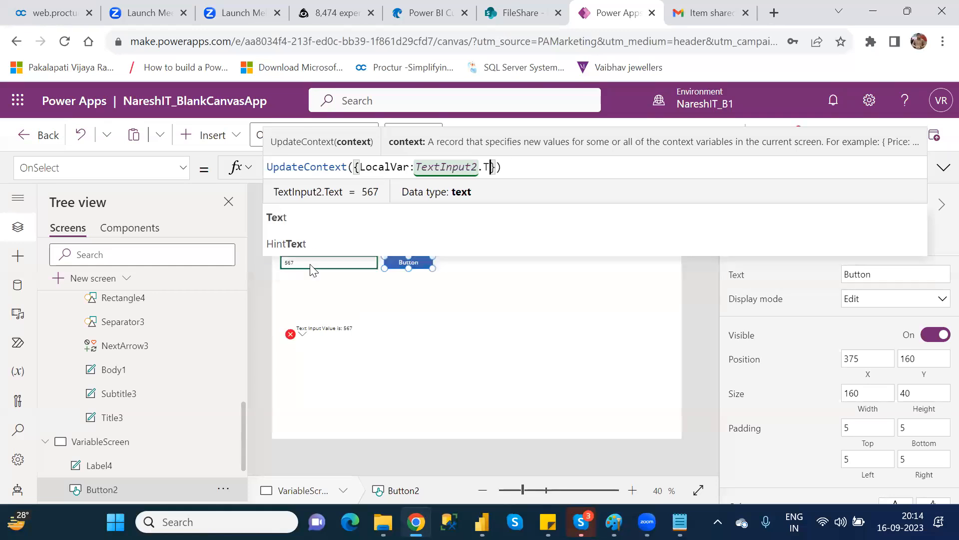
text(2)
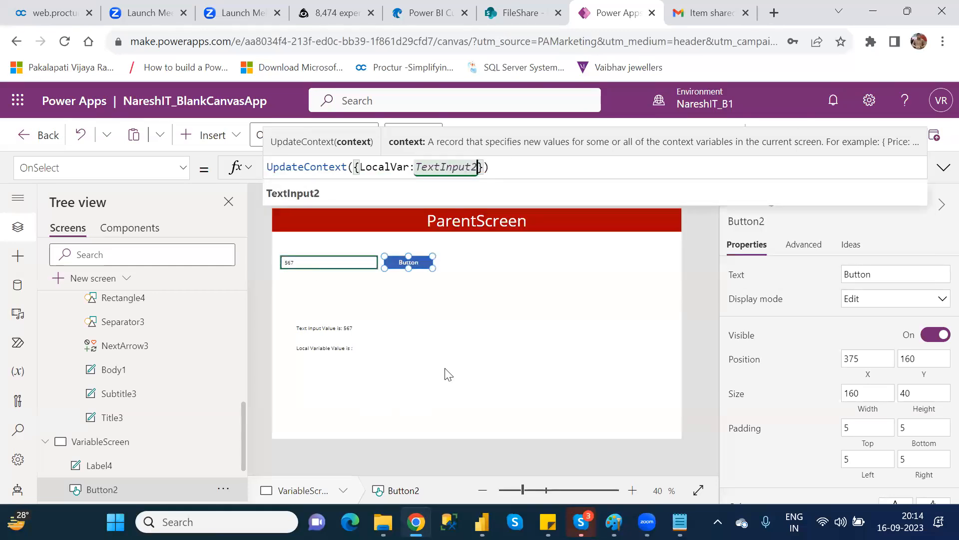
click(504, 326)
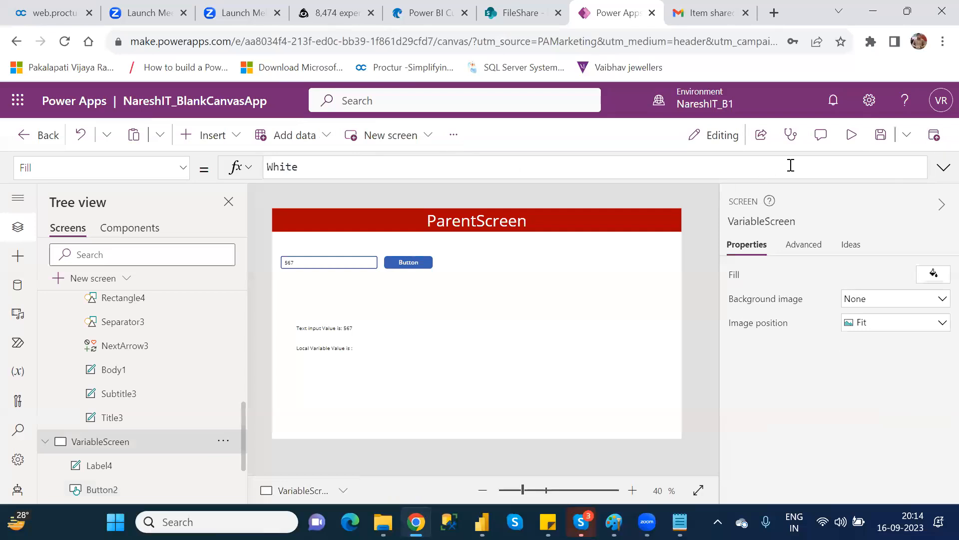
Step: Preview the app and run the button with the existing input value, then again with 678 in the text input
click(854, 143)
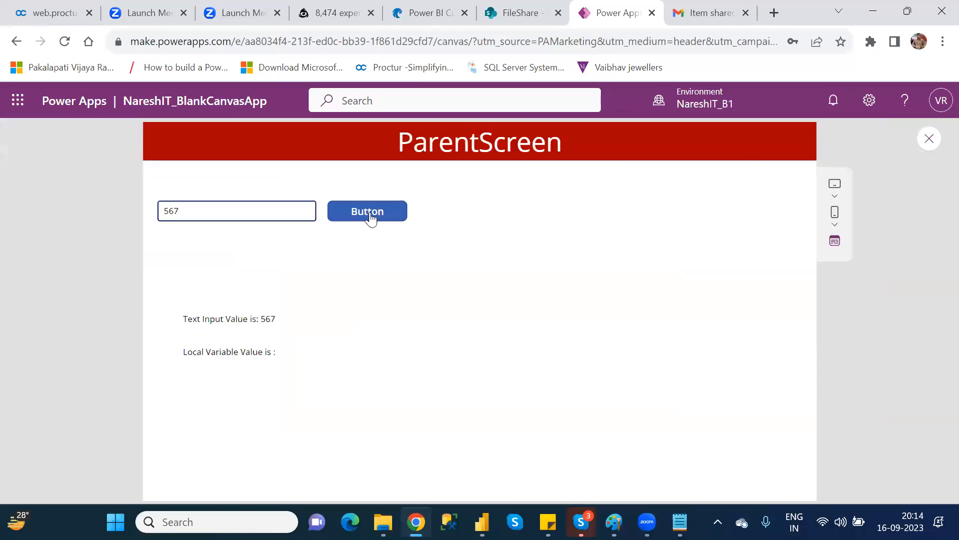
click(357, 216)
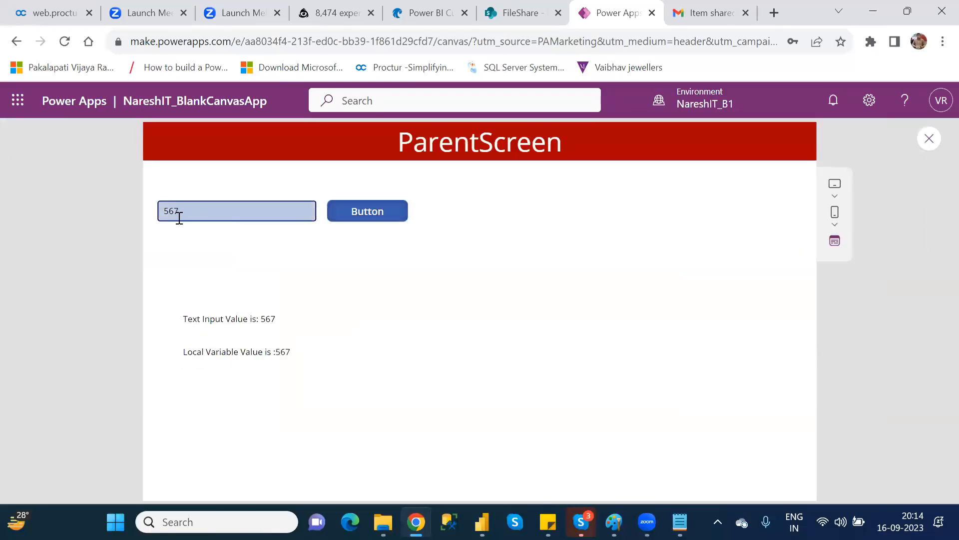
double_click(174, 209)
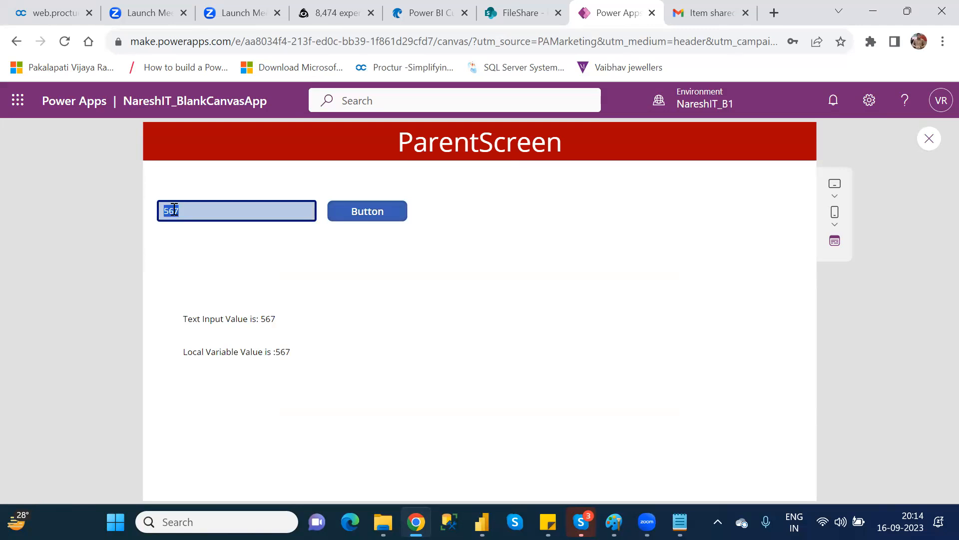
text(678)
click(369, 214)
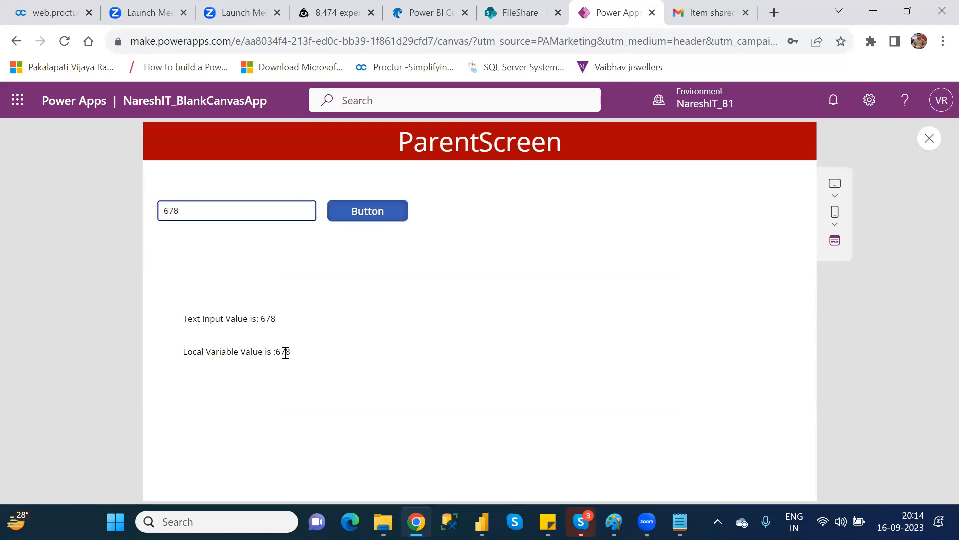
Step: Test the preview again with 456 in the text input, run the button, and return to editing
double_click(168, 210)
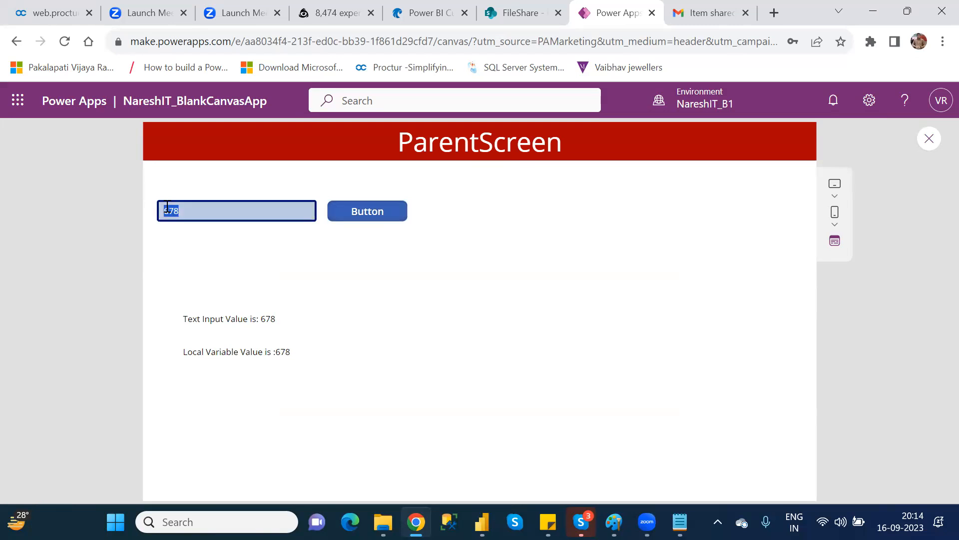
text(456)
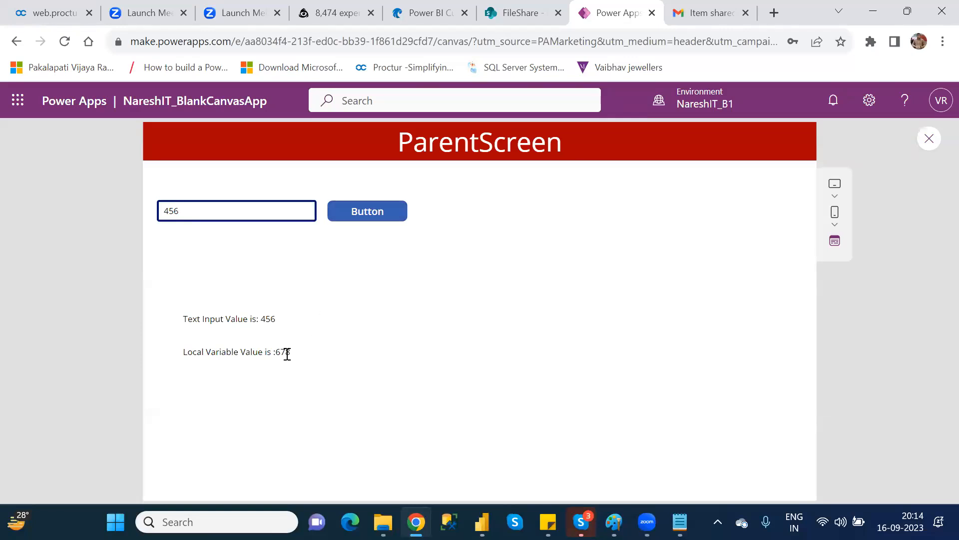
click(384, 216)
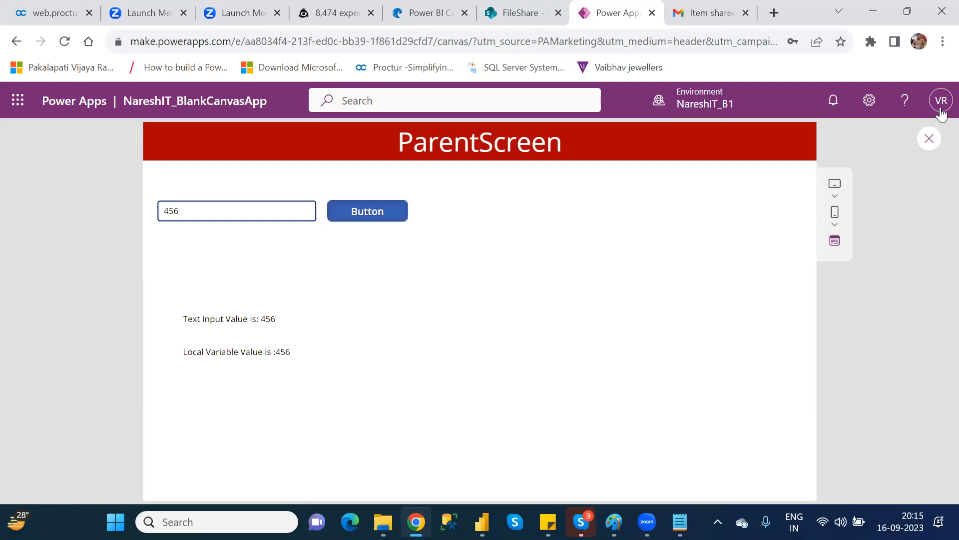
click(929, 139)
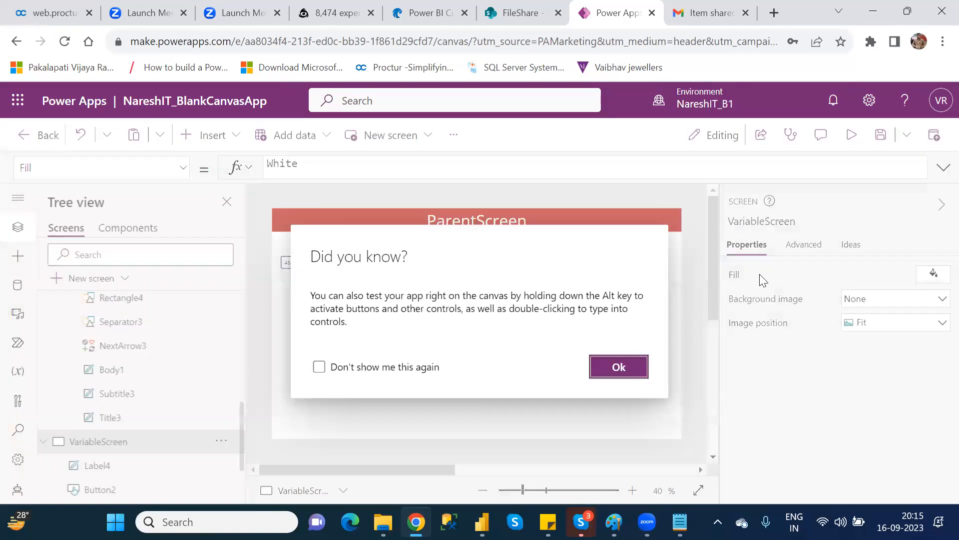
click(636, 368)
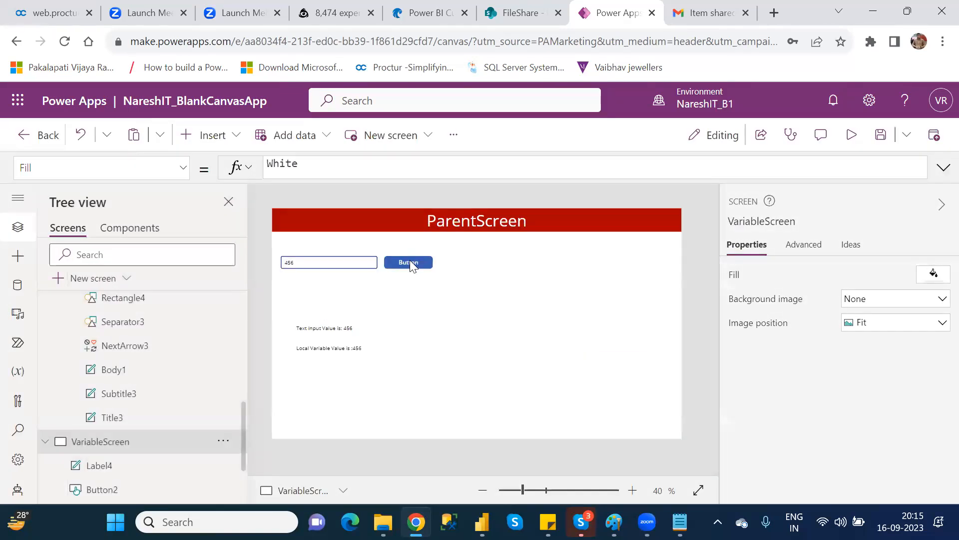
Step: Examine the TextInput2 reference in the button's OnSelect formula and the text input's properties
click(410, 264)
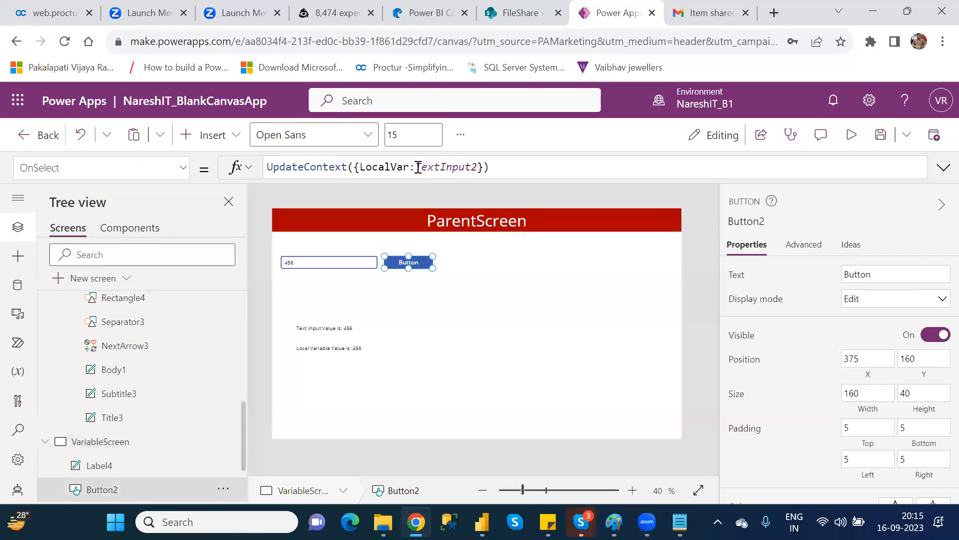
drag(419, 167, 478, 166)
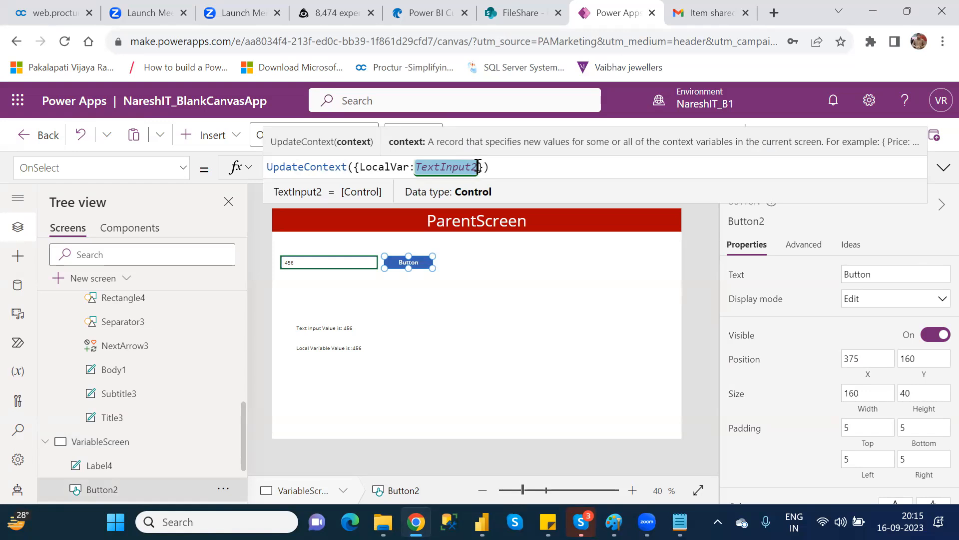
click(317, 269)
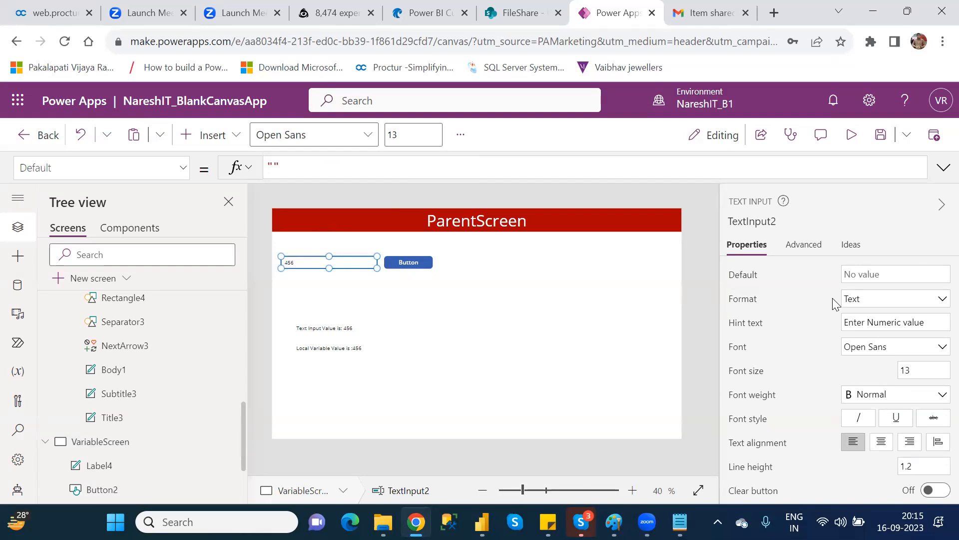
click(414, 260)
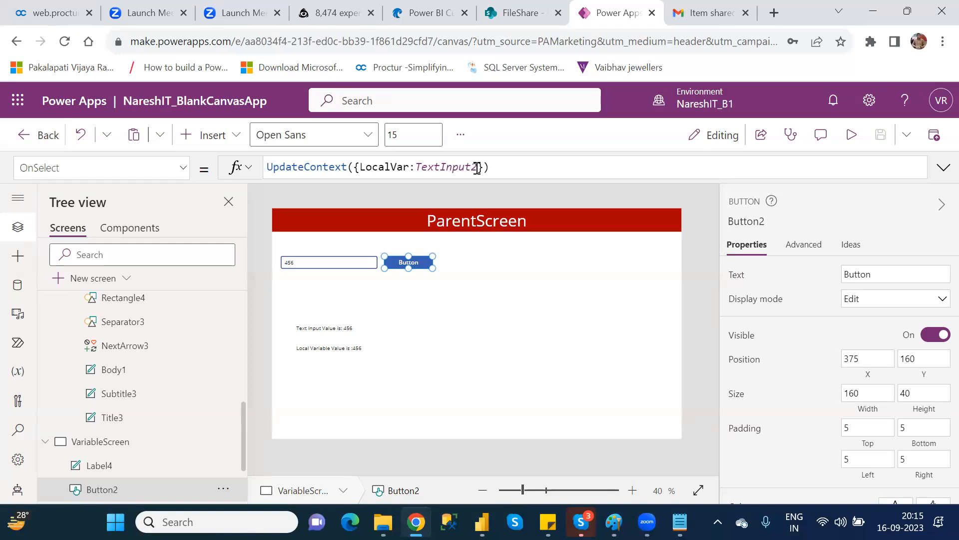
click(477, 168)
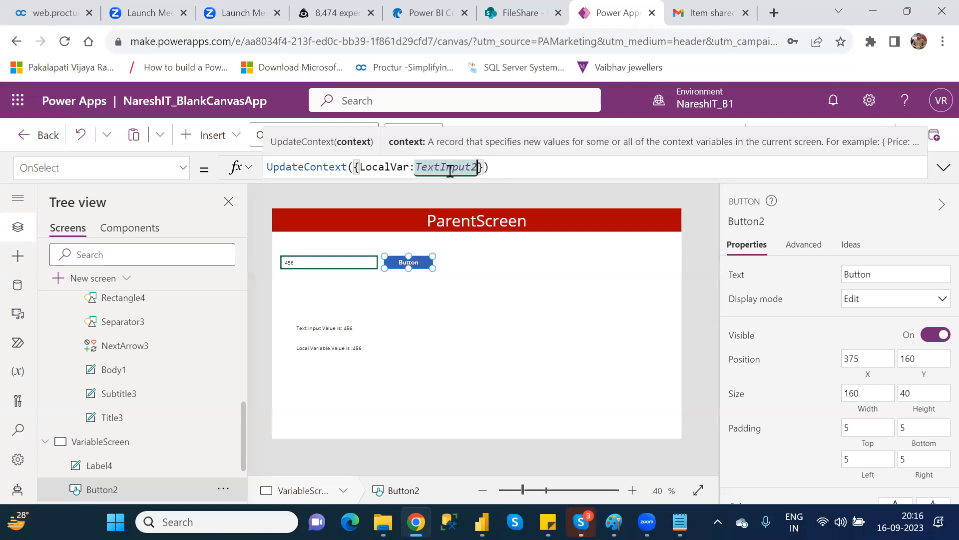
Step: Examine the LocalVar variable in the button's OnSelect formula and in the Text formula of the local variable label
double_click(384, 167)
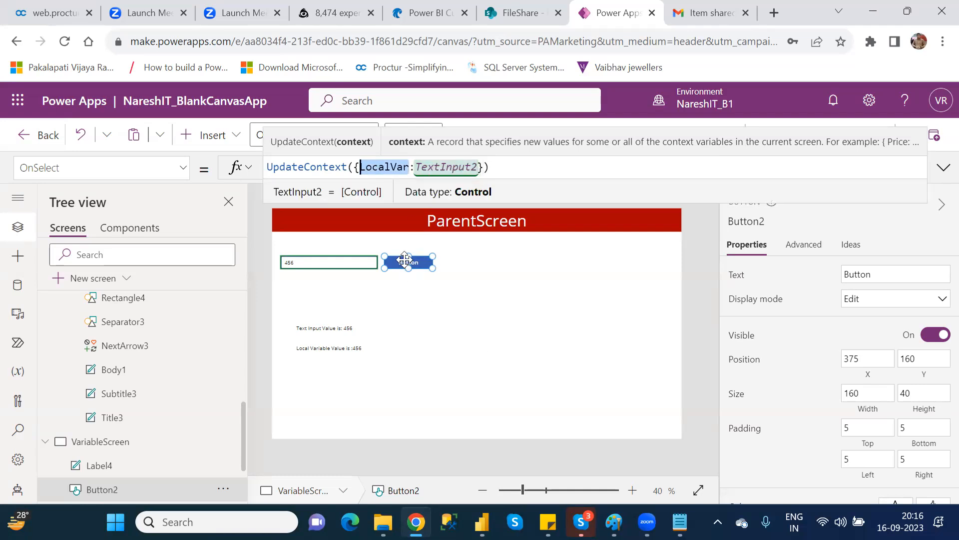
click(362, 345)
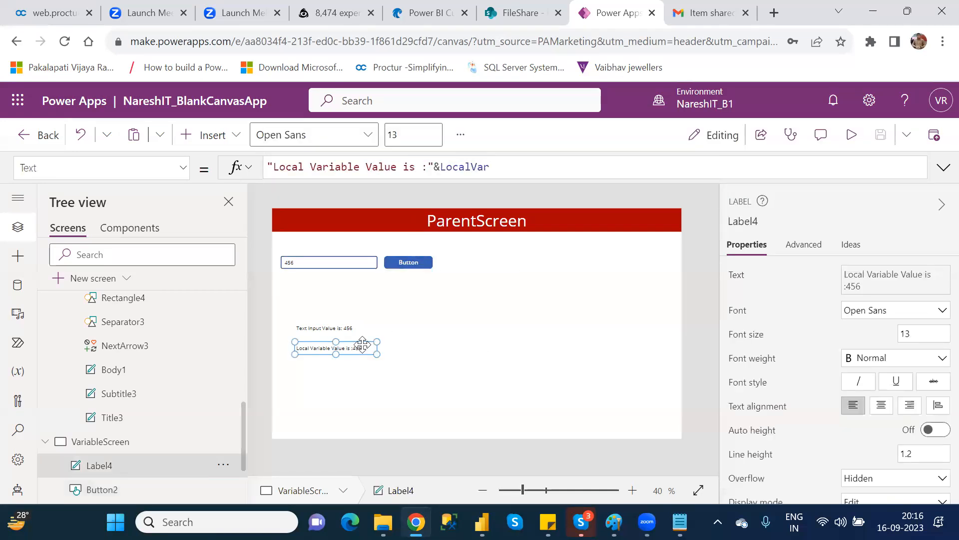
double_click(452, 167)
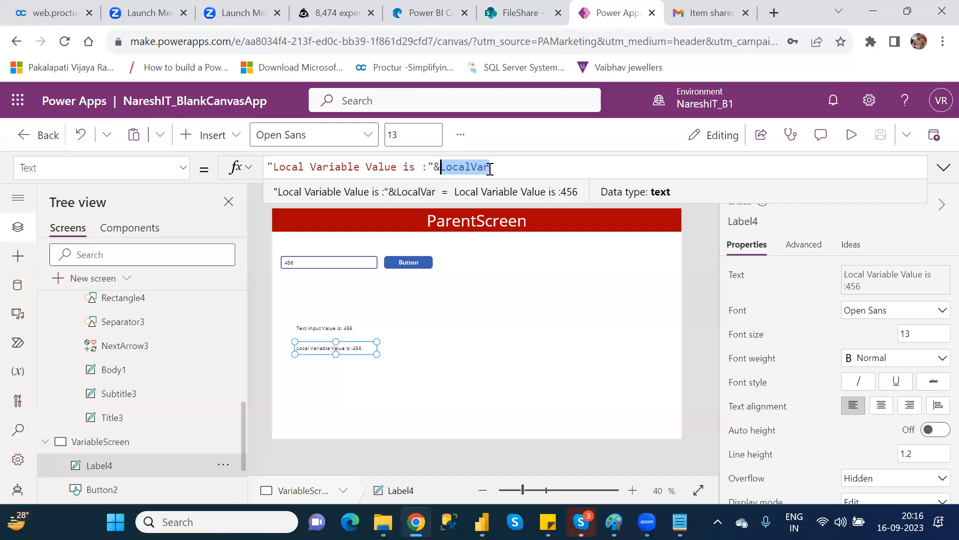
click(509, 333)
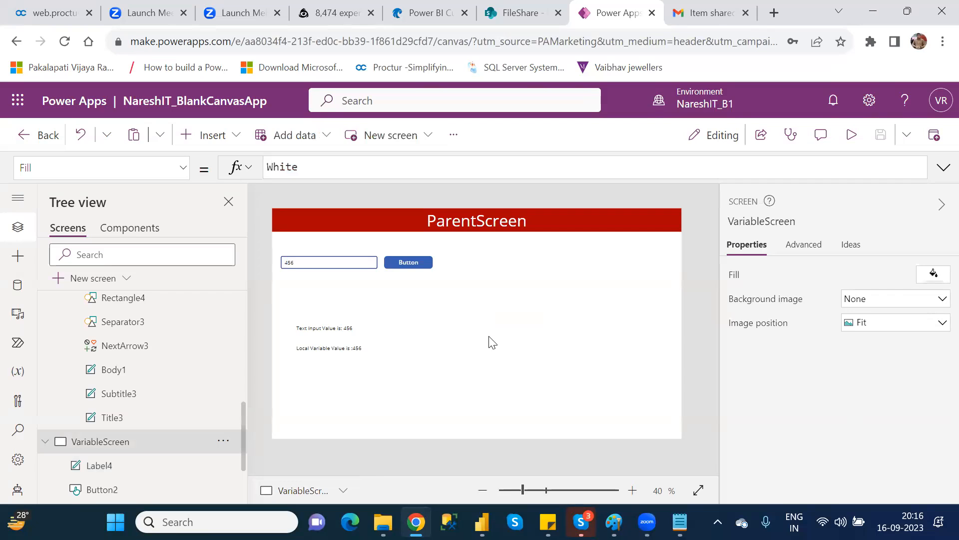
click(348, 348)
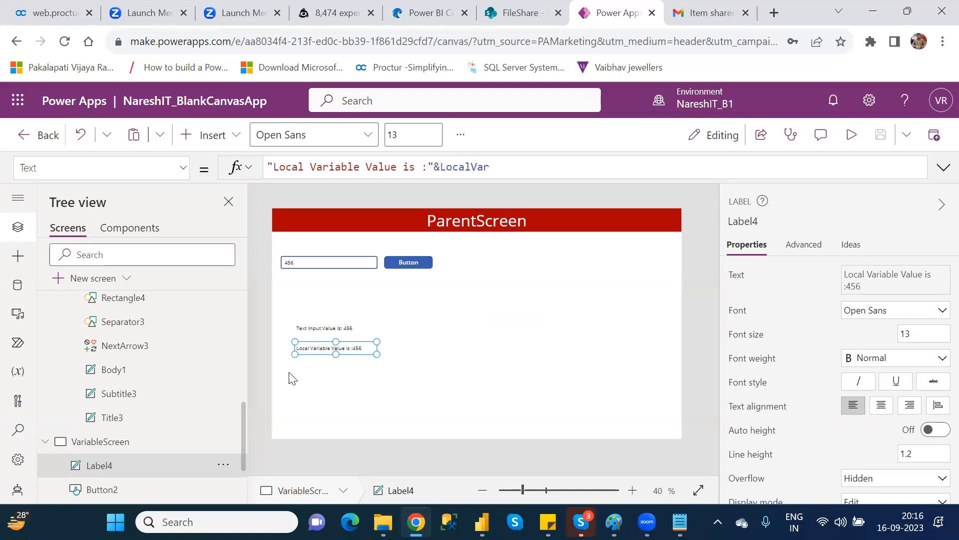
Step: Insert a text label on the CustomerDetails screen and place it in the blank area beside the customer gallery
drag(244, 443, 246, 392)
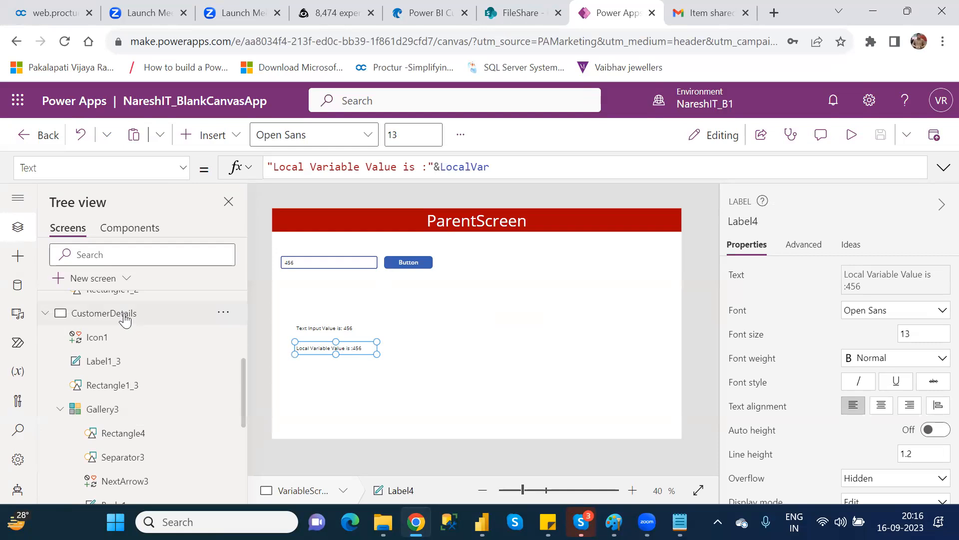
click(47, 314)
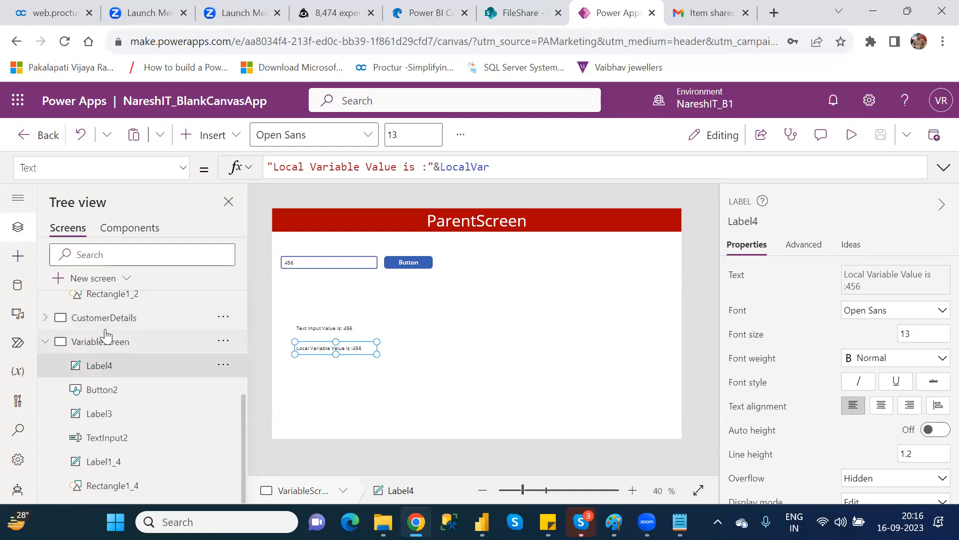
click(120, 322)
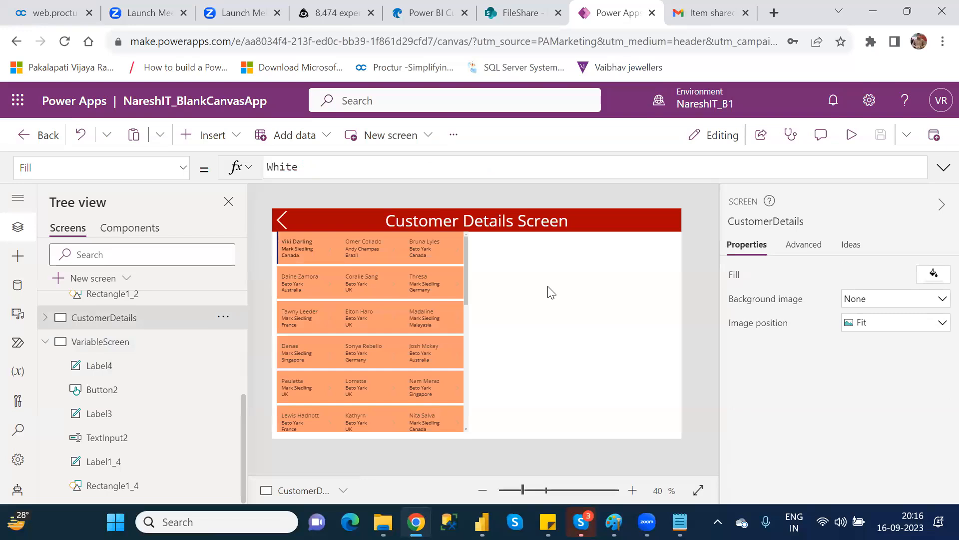
click(216, 136)
click(326, 201)
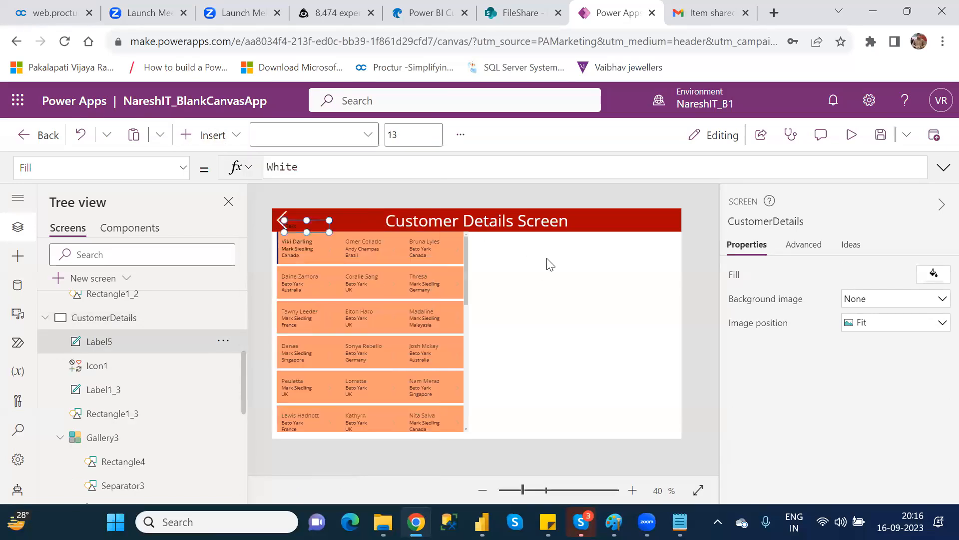
drag(298, 226, 548, 282)
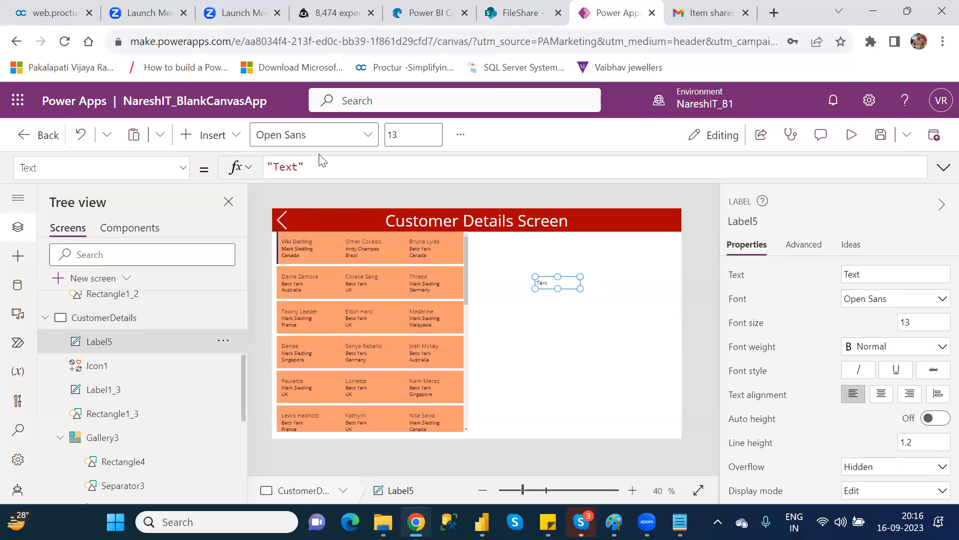
Step: Try to reference the local variable in the new label by extending its Text formula to "Text"&locavar
click(328, 165)
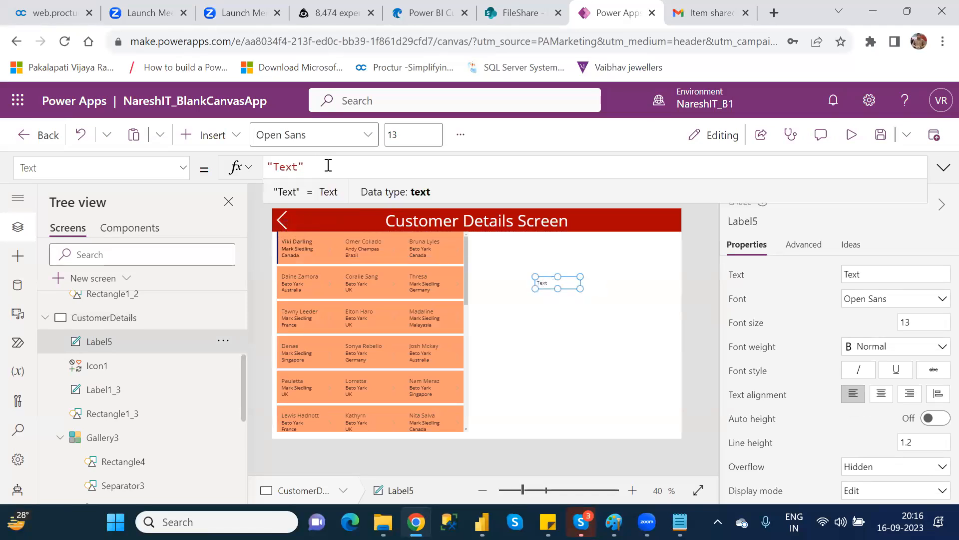
text(&)
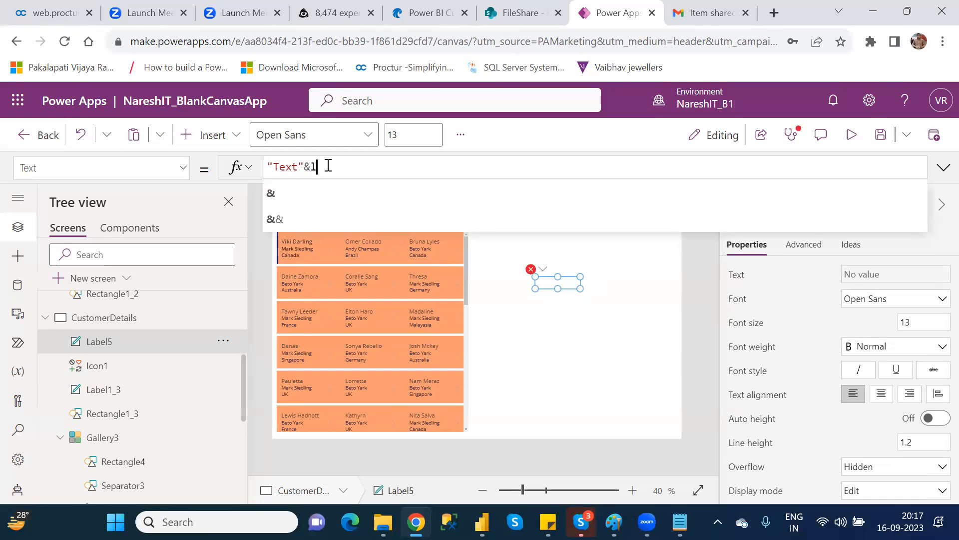
text(loca)
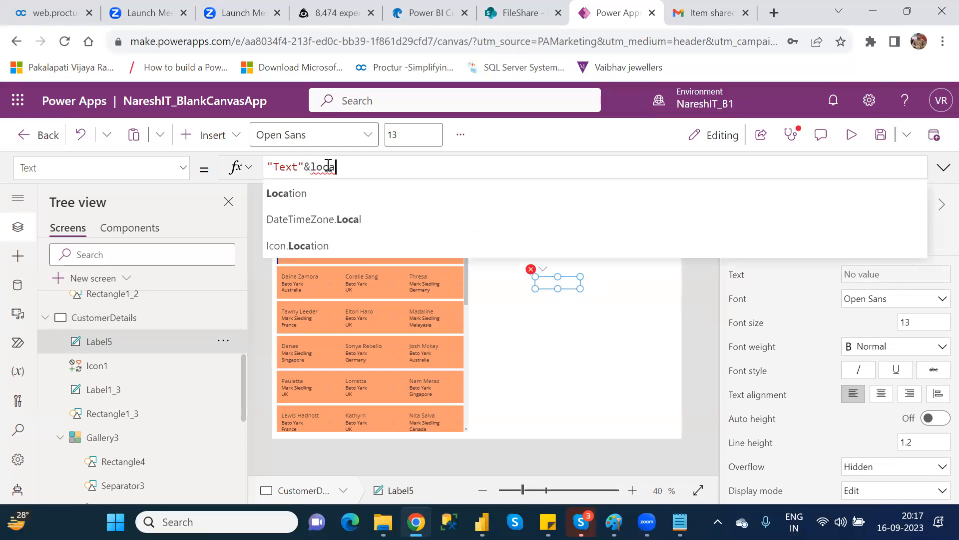
text(var)
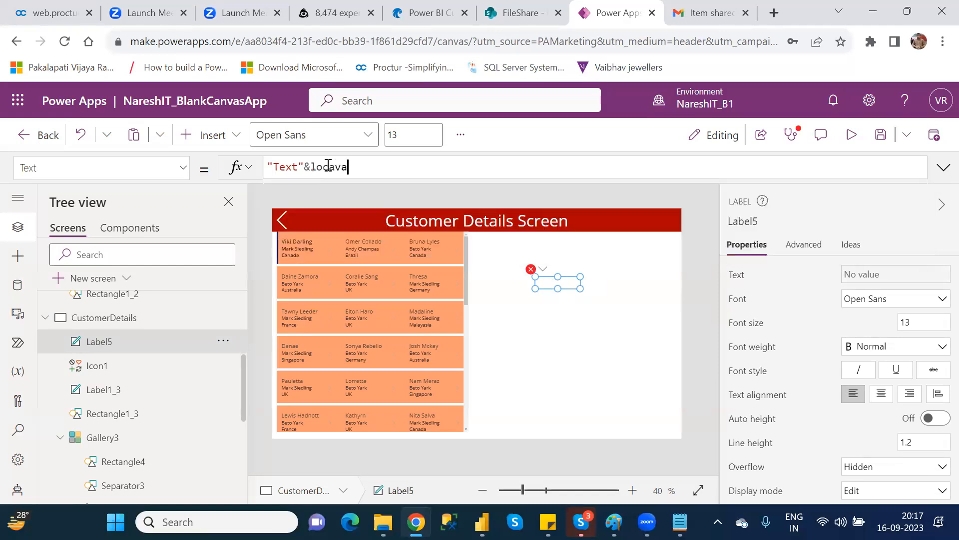